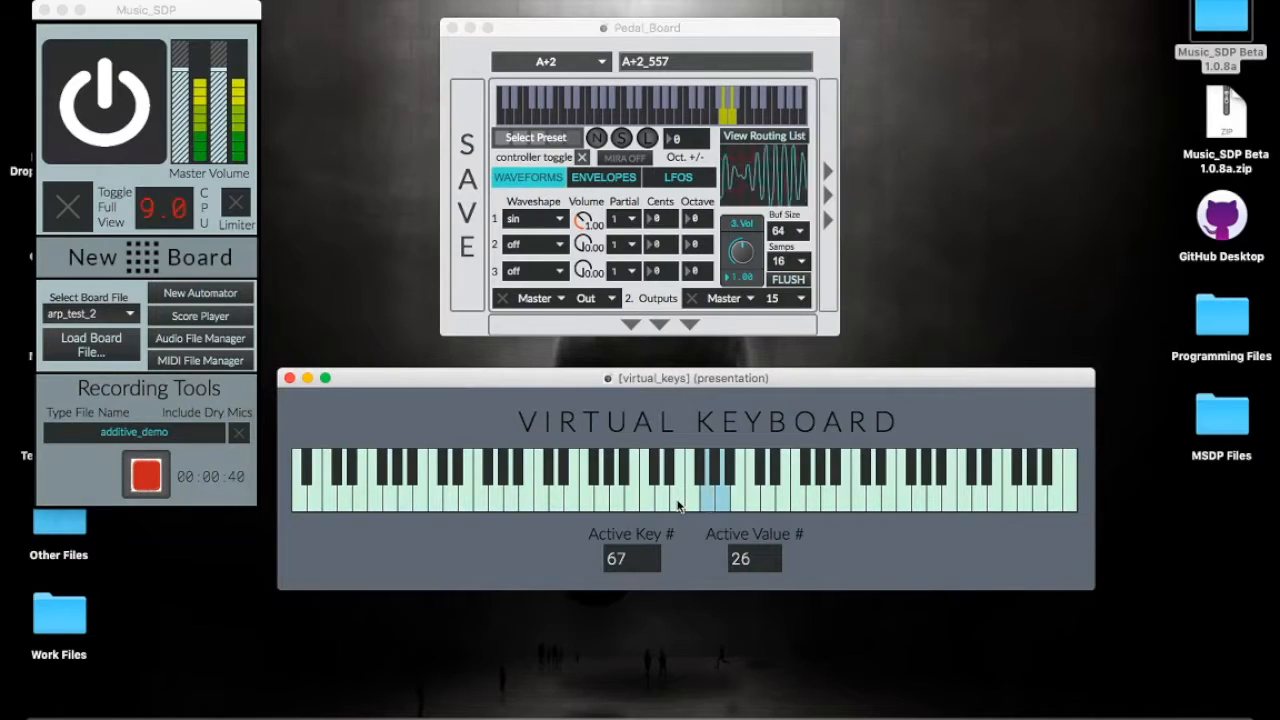
# Step: Play several neighbouring notes on the virtual keyboard around keys 65 and 67 to test the synth, releasing them at the end
pyautogui.click(678, 505)
pyautogui.click(700, 505)
pyautogui.click(700, 505)
pyautogui.click(688, 505)
pyautogui.click(717, 505)
pyautogui.click(710, 503)
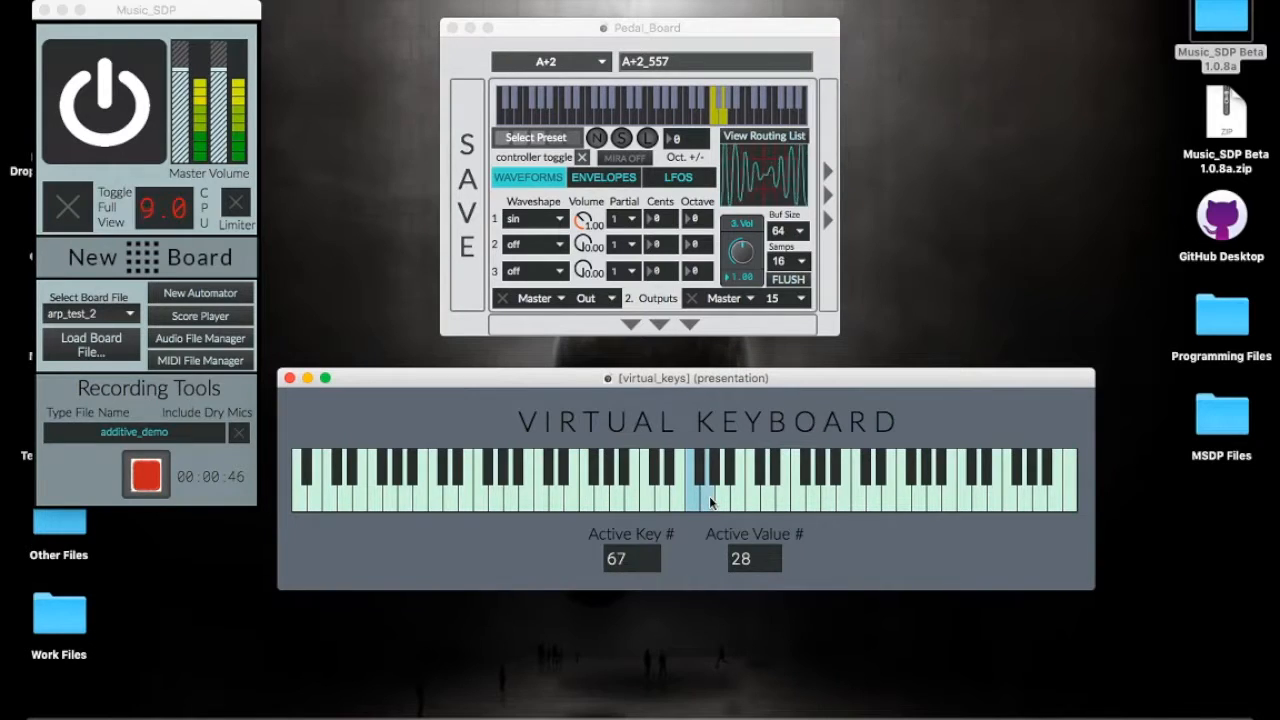
pyautogui.click(692, 505)
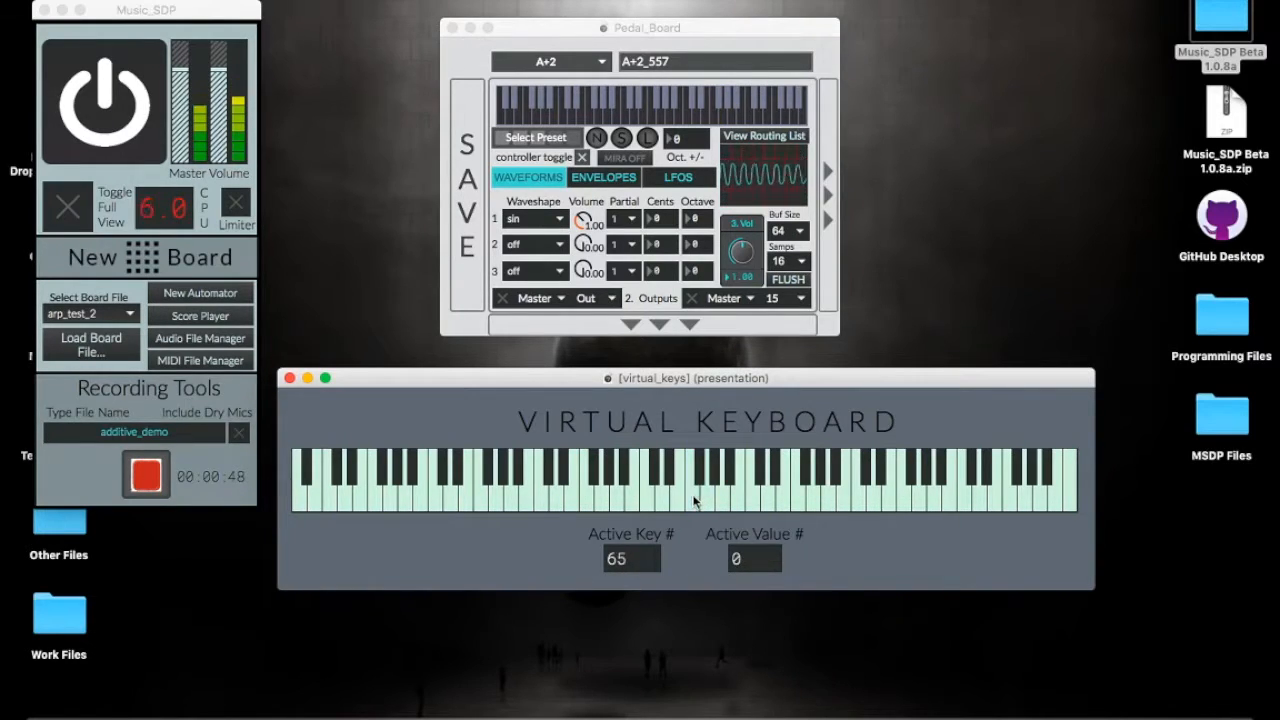
# Step: Test a few virtual keyboard notes with the synth's controller toggle switched off, and switch the toggle back on
pyautogui.click(582, 158)
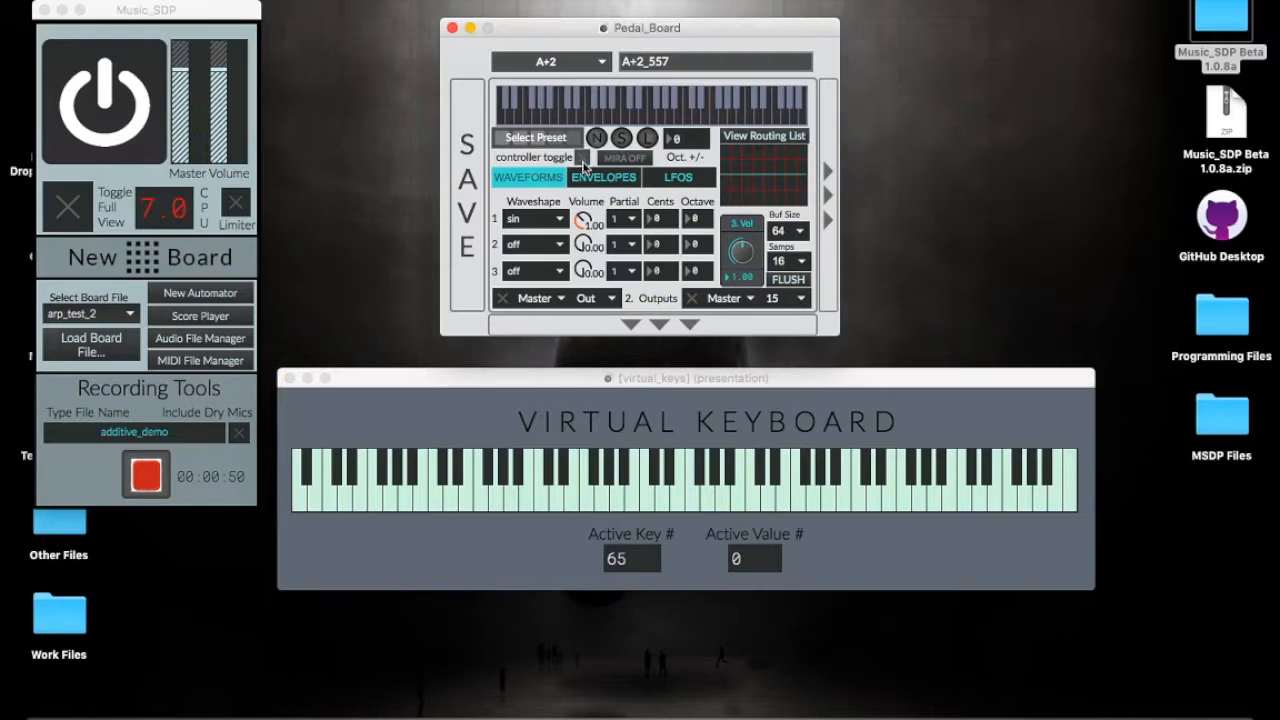
pyautogui.click(757, 501)
pyautogui.click(785, 500)
pyautogui.click(757, 503)
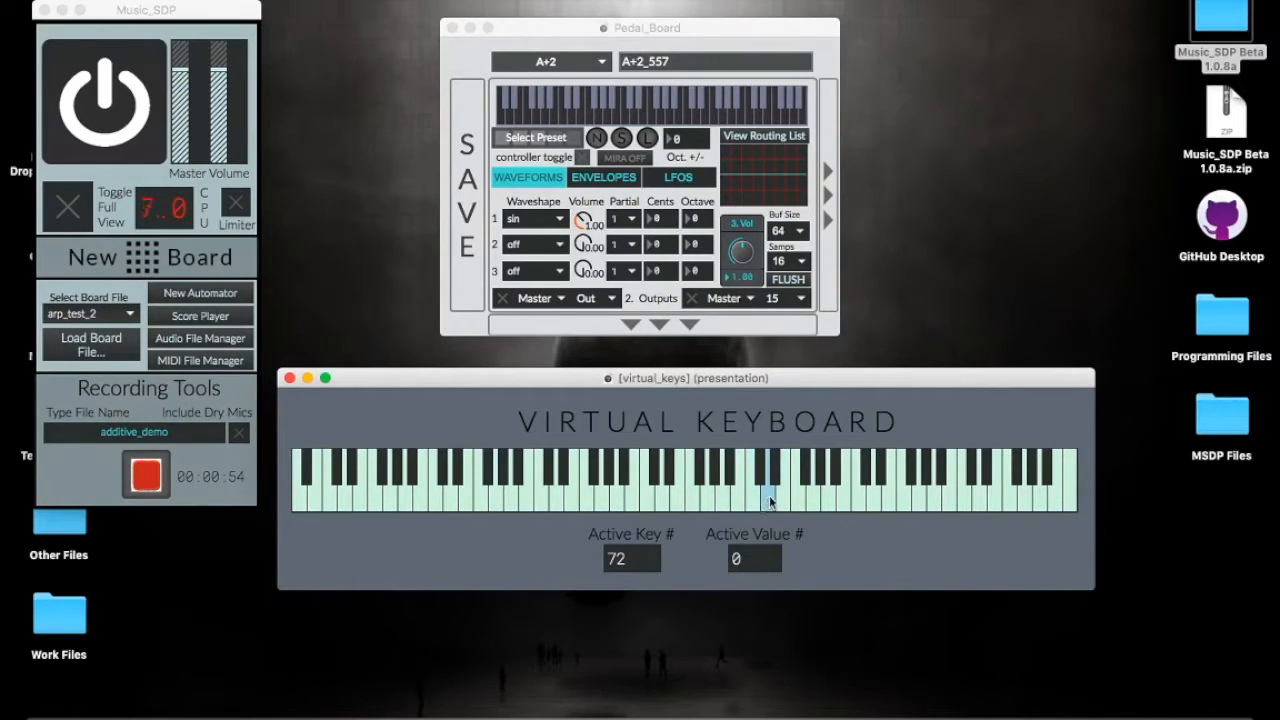
pyautogui.click(581, 159)
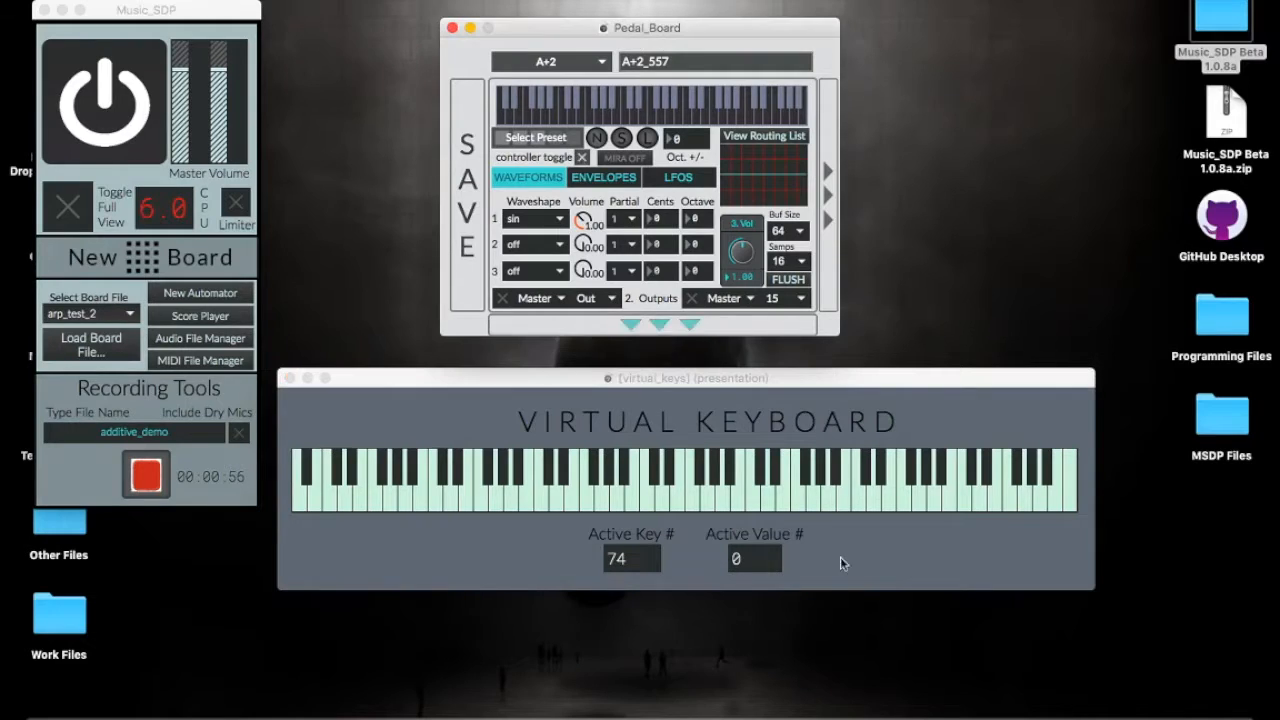
# Step: Hold key 72 on the virtual keyboard and look through the synth's envelope and LFO pages, returning to the waveforms
pyautogui.click(786, 505)
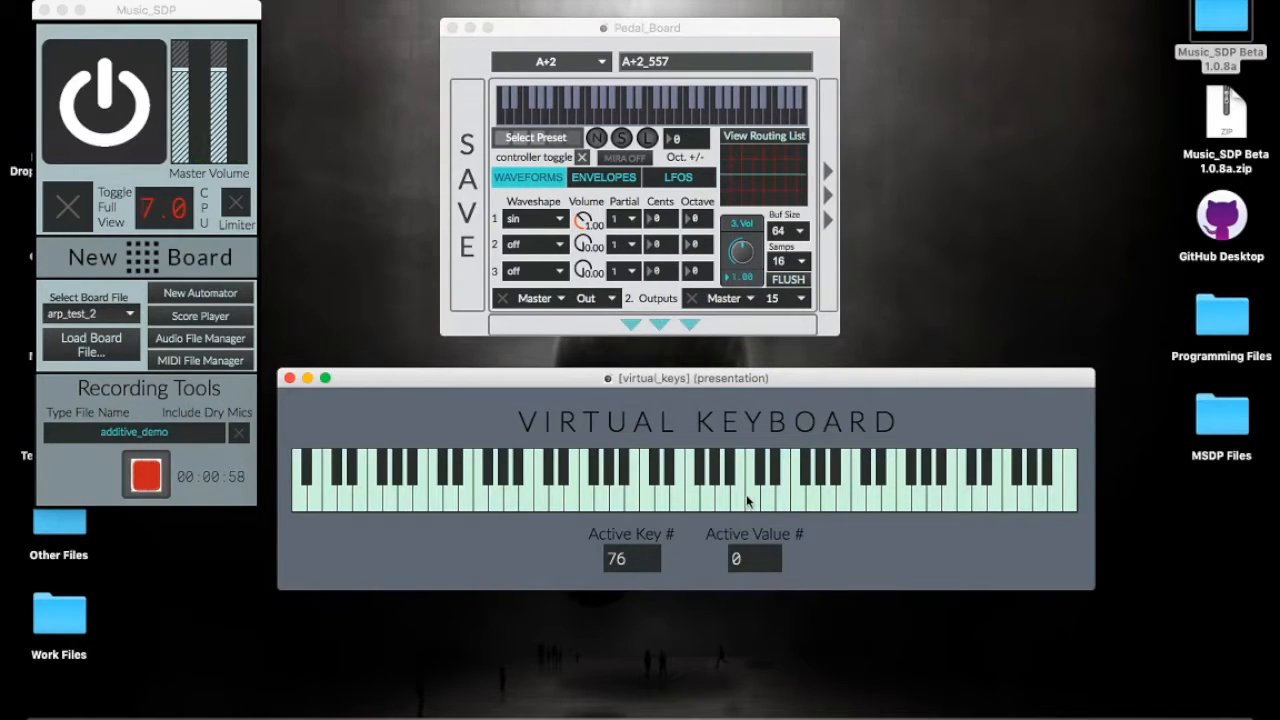
pyautogui.click(746, 494)
pyautogui.click(541, 203)
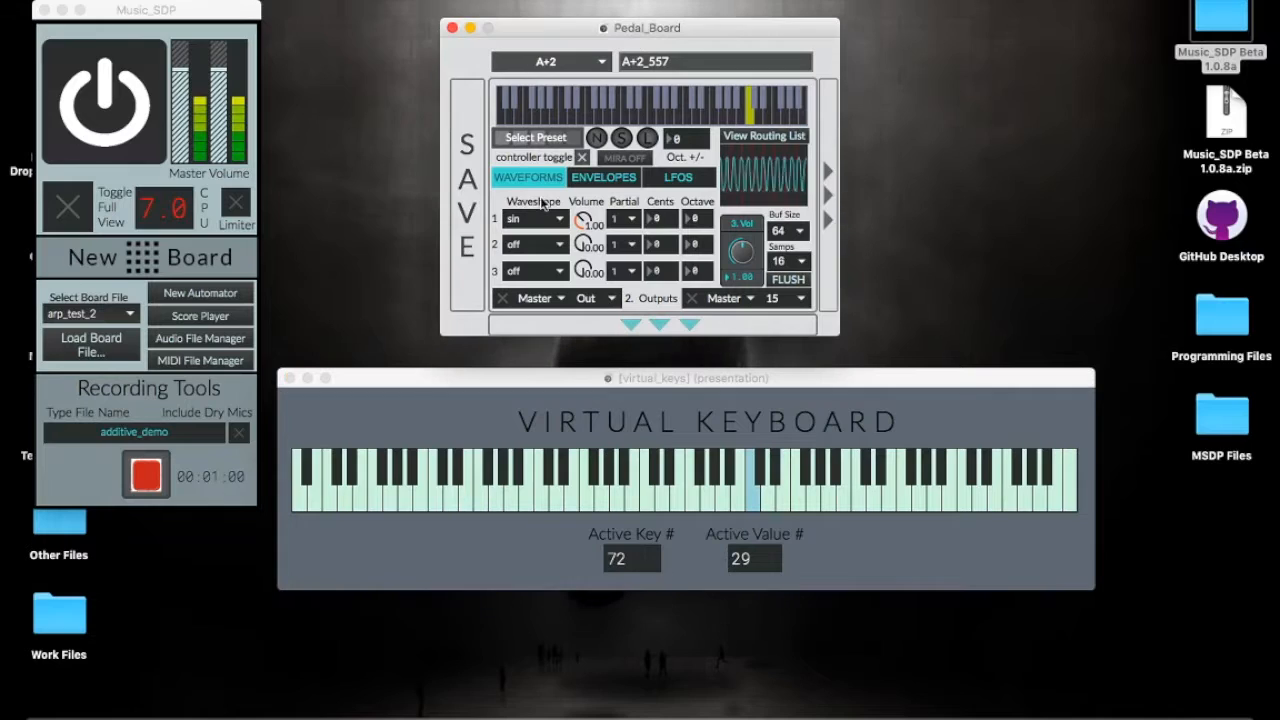
pyautogui.click(594, 185)
pyautogui.click(664, 186)
pyautogui.click(602, 186)
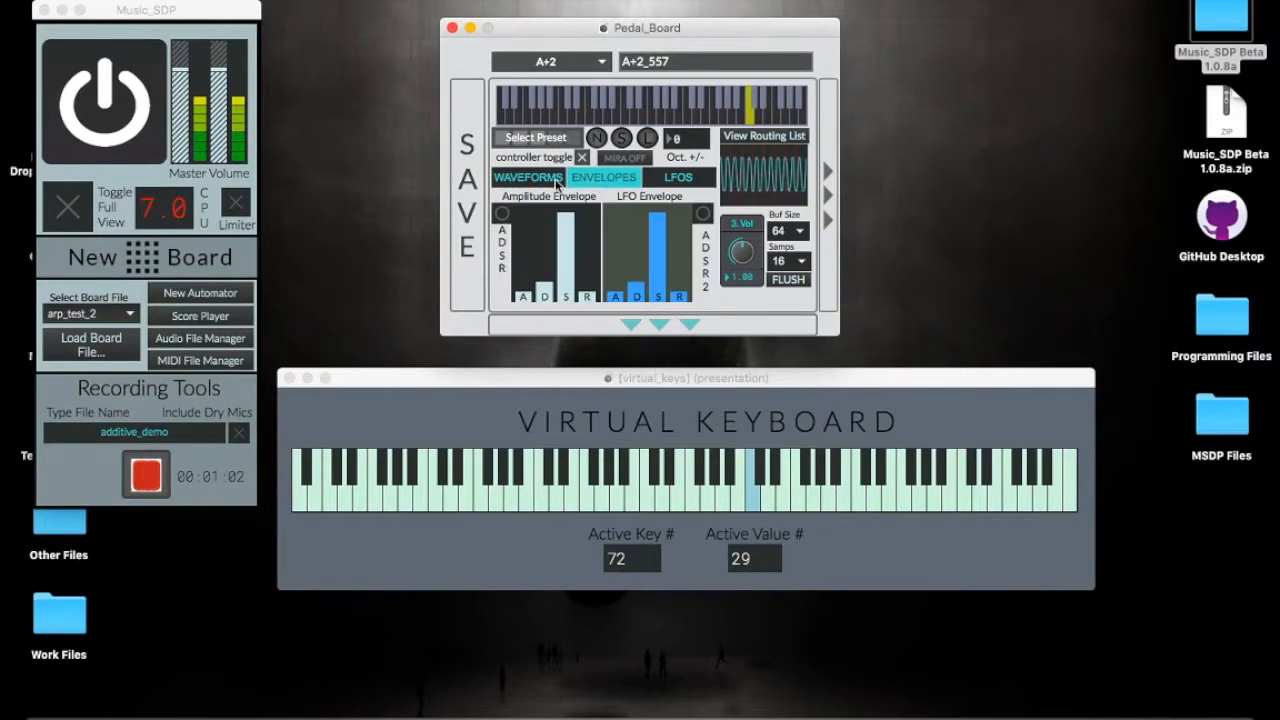
pyautogui.click(546, 185)
# Step: Audition different waveshapes on oscillator 1, including square2, fm1 and voiceE
pyautogui.click(507, 219)
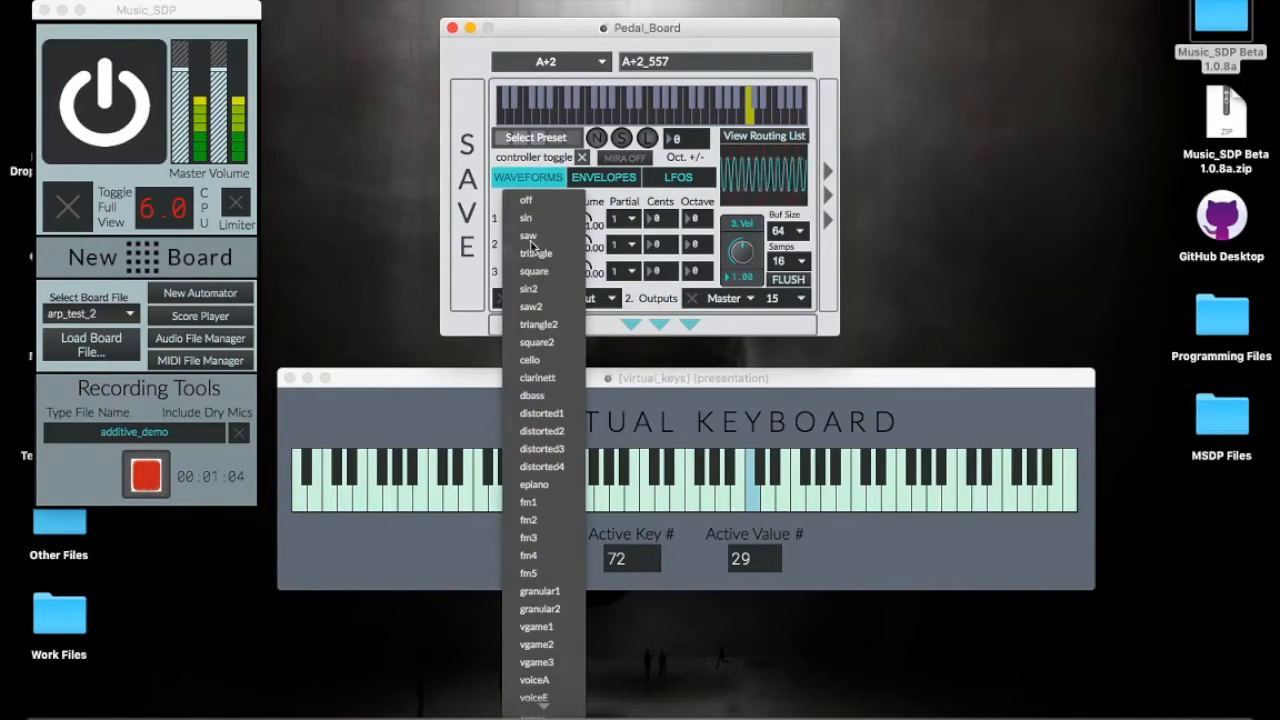
pyautogui.click(532, 243)
pyautogui.click(559, 226)
pyautogui.click(535, 256)
pyautogui.click(538, 226)
pyautogui.click(546, 288)
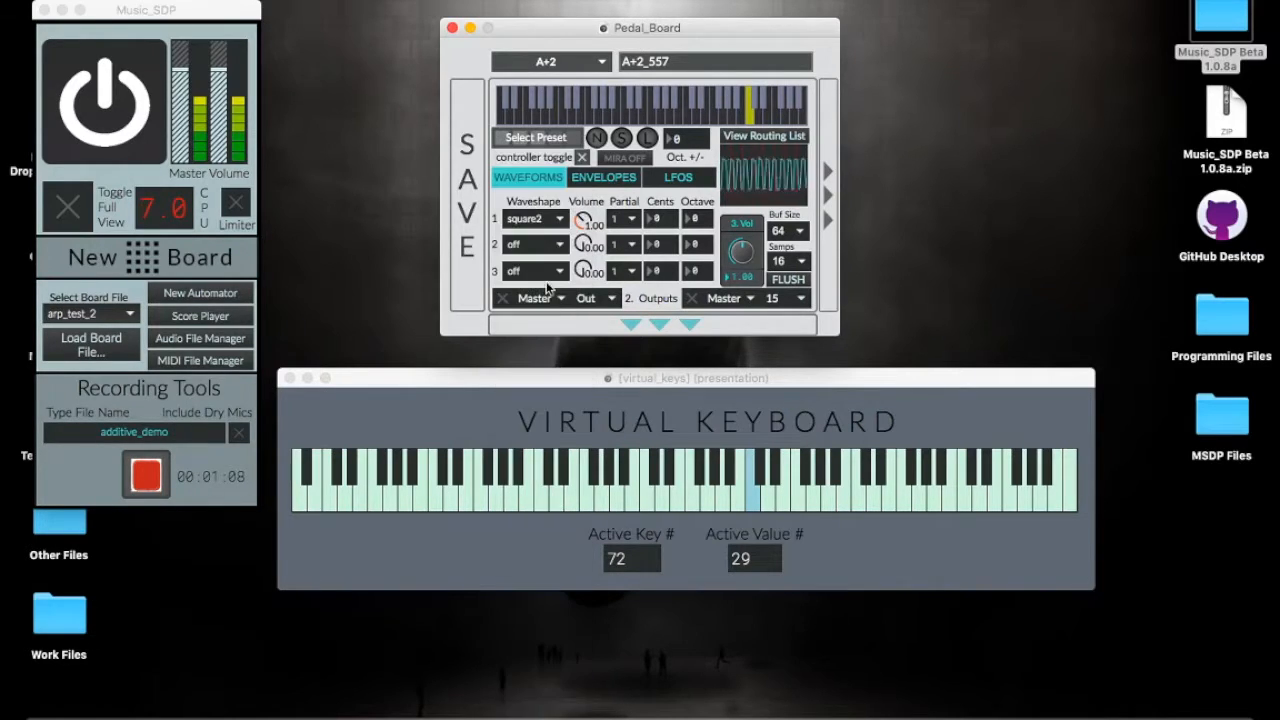
pyautogui.click(537, 219)
pyautogui.click(537, 381)
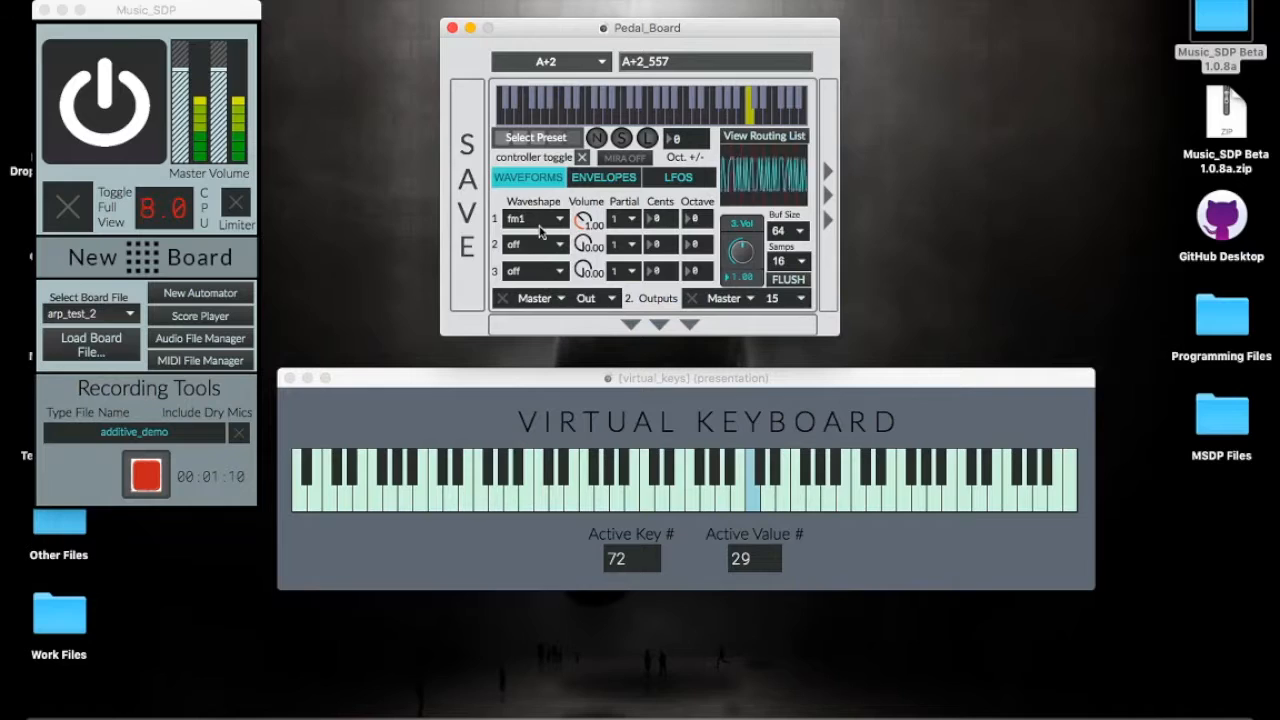
pyautogui.click(537, 226)
pyautogui.click(548, 413)
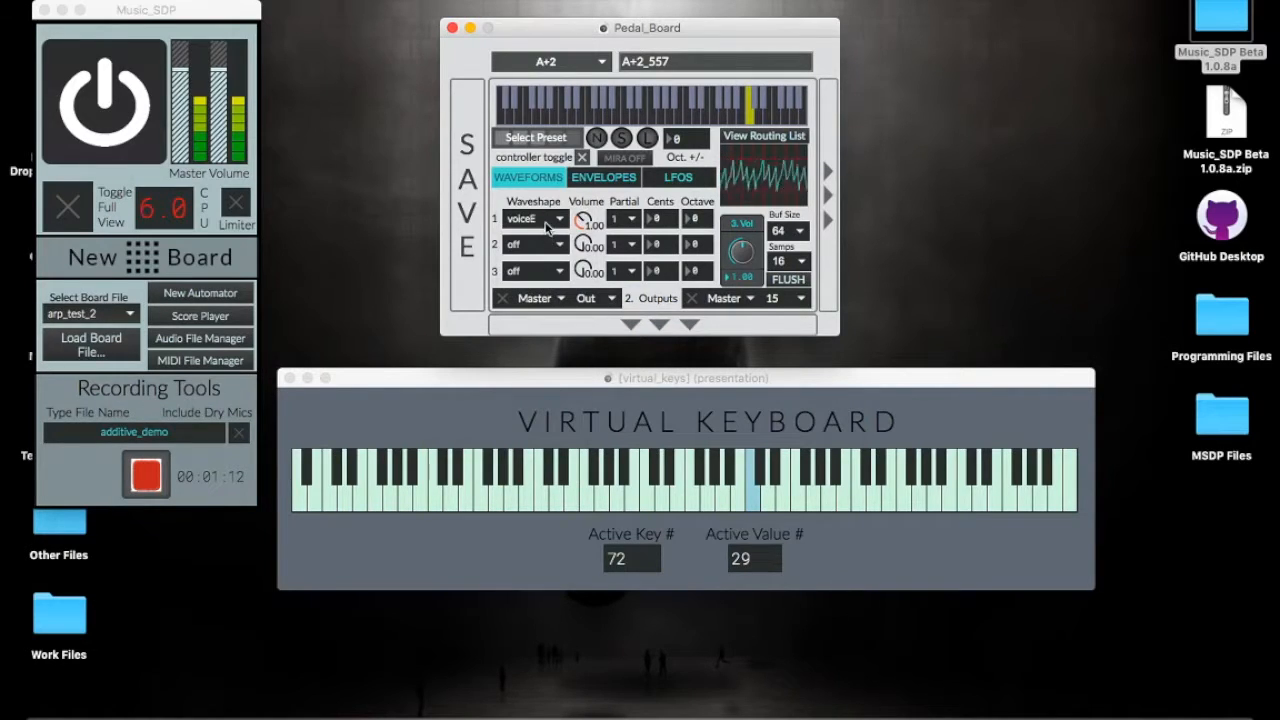
# Step: Set oscillator 1's waveshape to epiano and its volume to 0.88
pyautogui.click(547, 224)
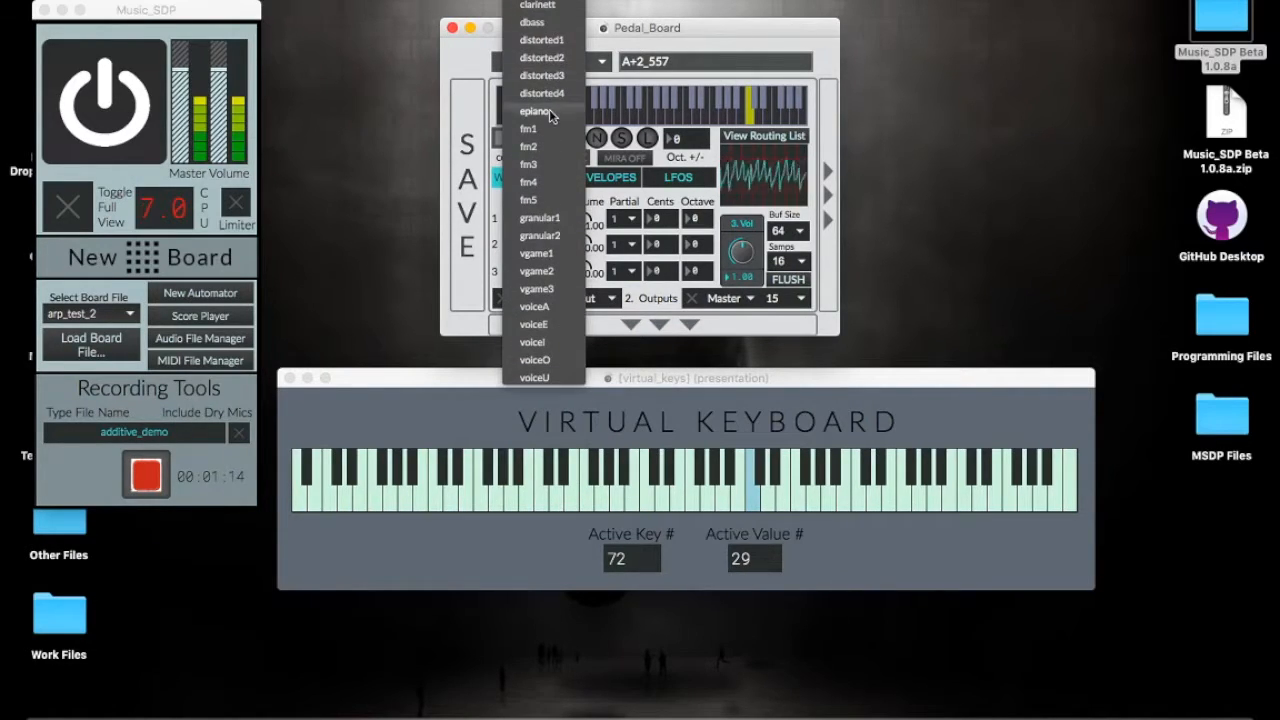
pyautogui.click(537, 111)
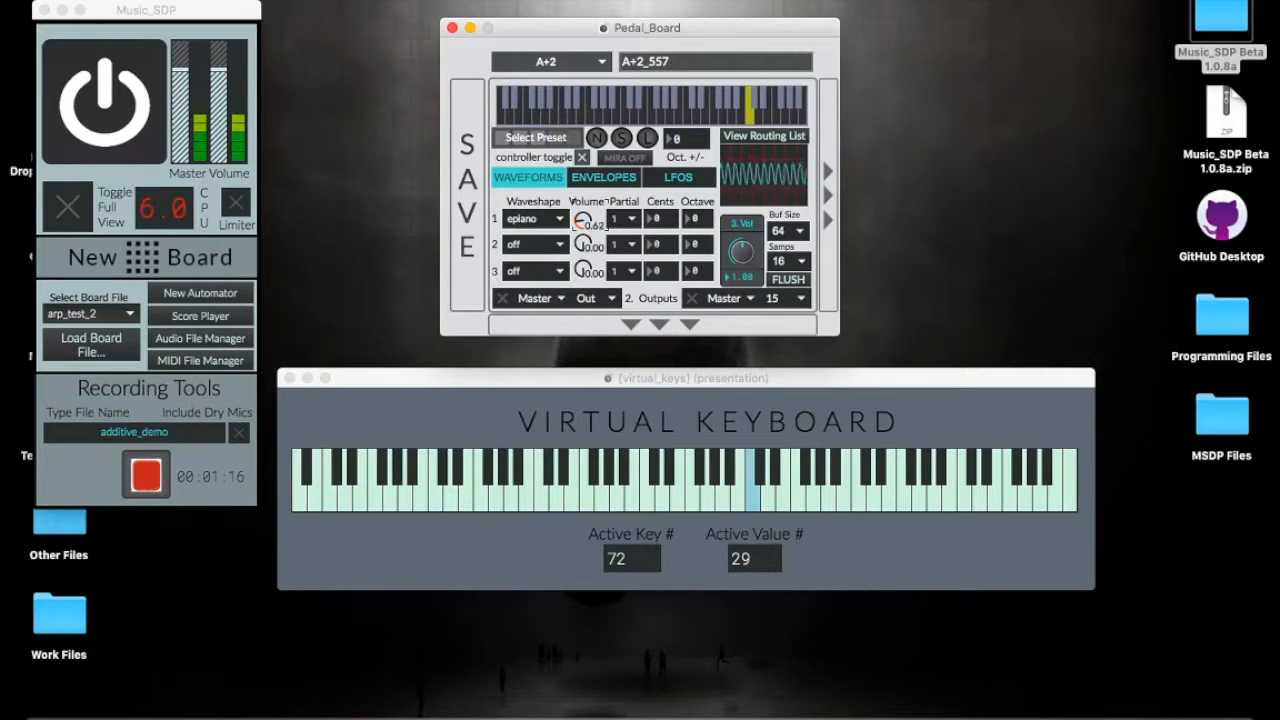
pyautogui.moveTo(583, 221)
pyautogui.mouseDown()
pyautogui.moveTo(583, 245)
pyautogui.moveTo(583, 204)
pyautogui.mouseUp()
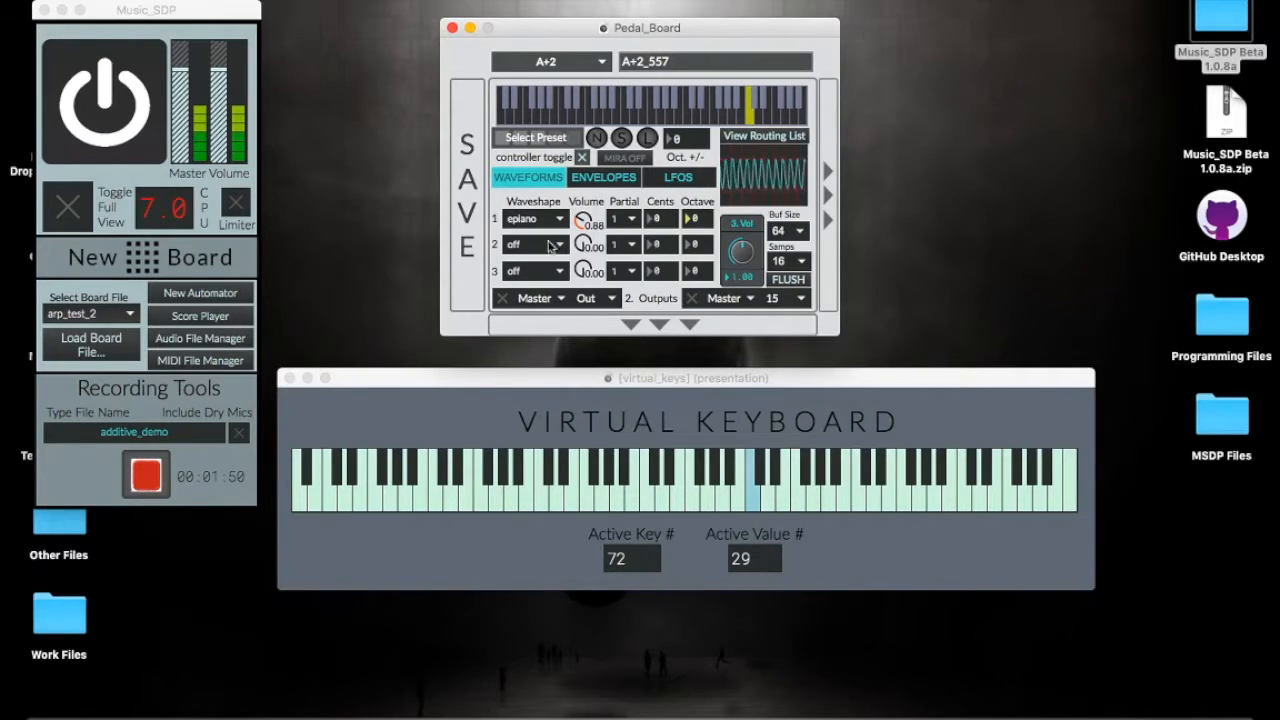
# Step: Hold additional lower notes on the synth's built-in keyboard and reduce oscillator 1's volume to 0.72
pyautogui.click(720, 117)
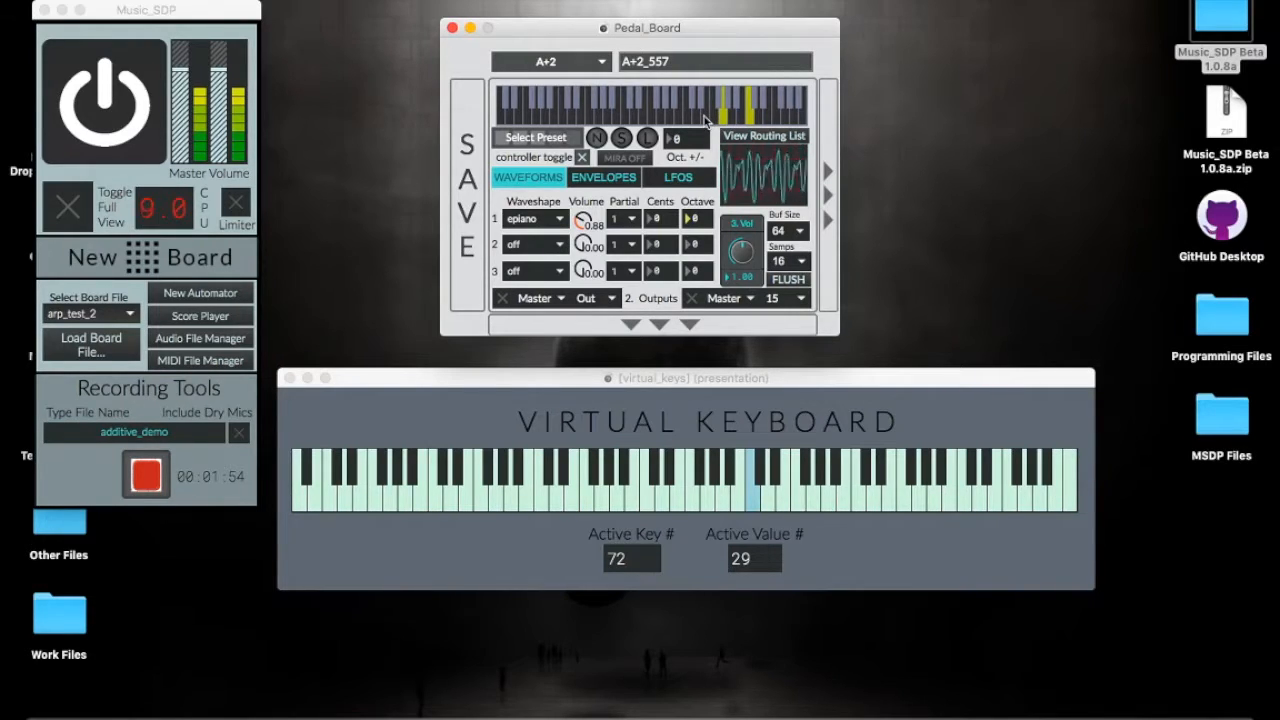
pyautogui.click(705, 117)
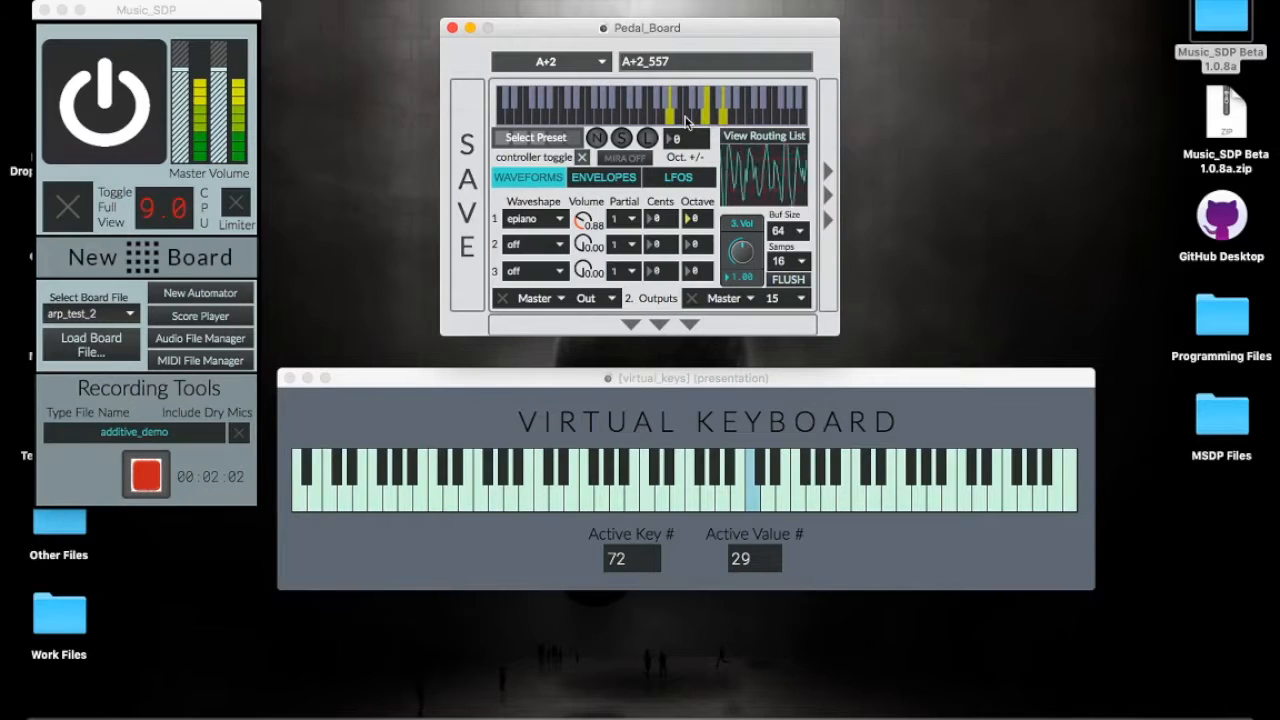
pyautogui.moveTo(584, 219); pyautogui.dragTo(583, 222)
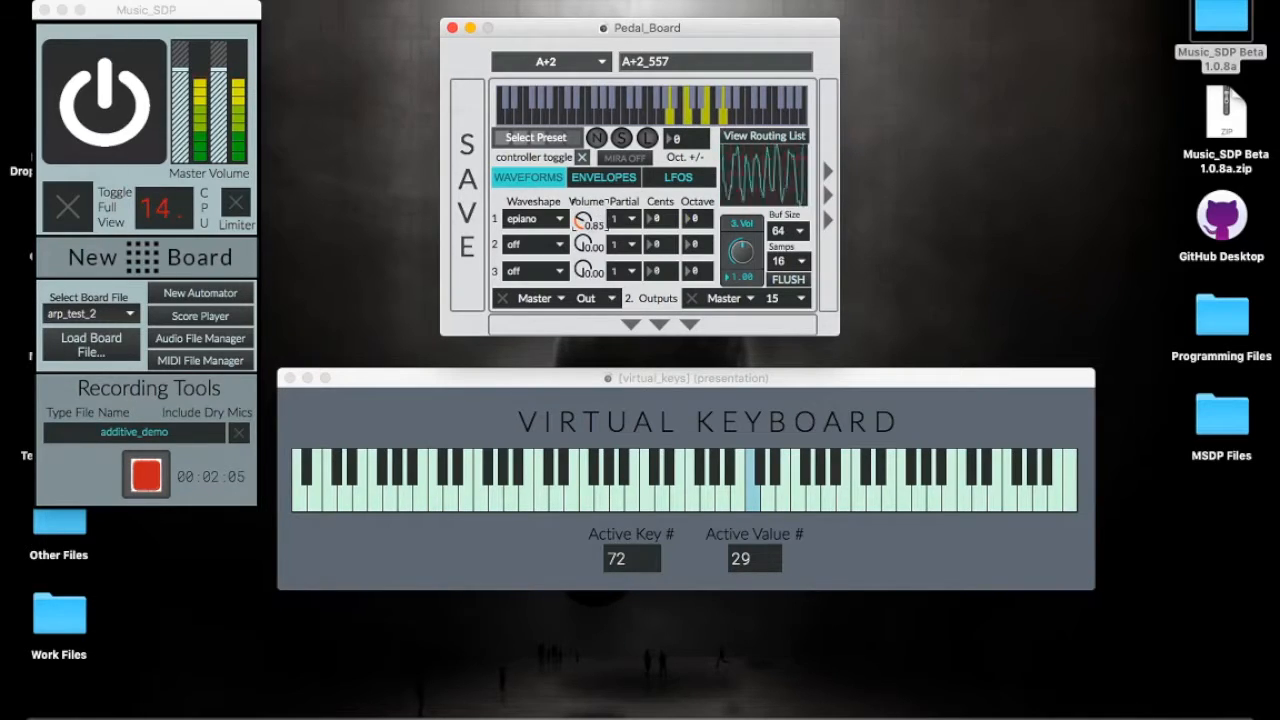
# Step: Set oscillator 2's waveshape to triangle and raise its volume to 0.72
pyautogui.click(541, 248)
pyautogui.click(546, 296)
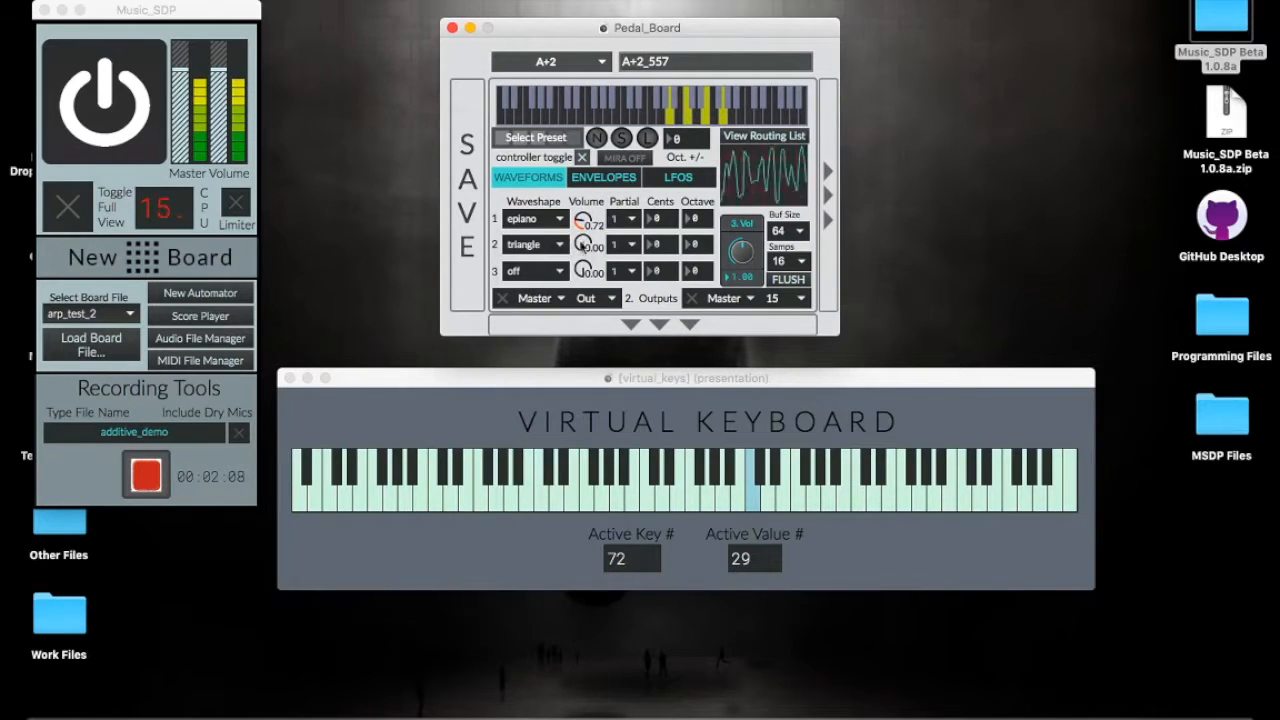
pyautogui.moveTo(582, 245); pyautogui.dragTo(582, 238)
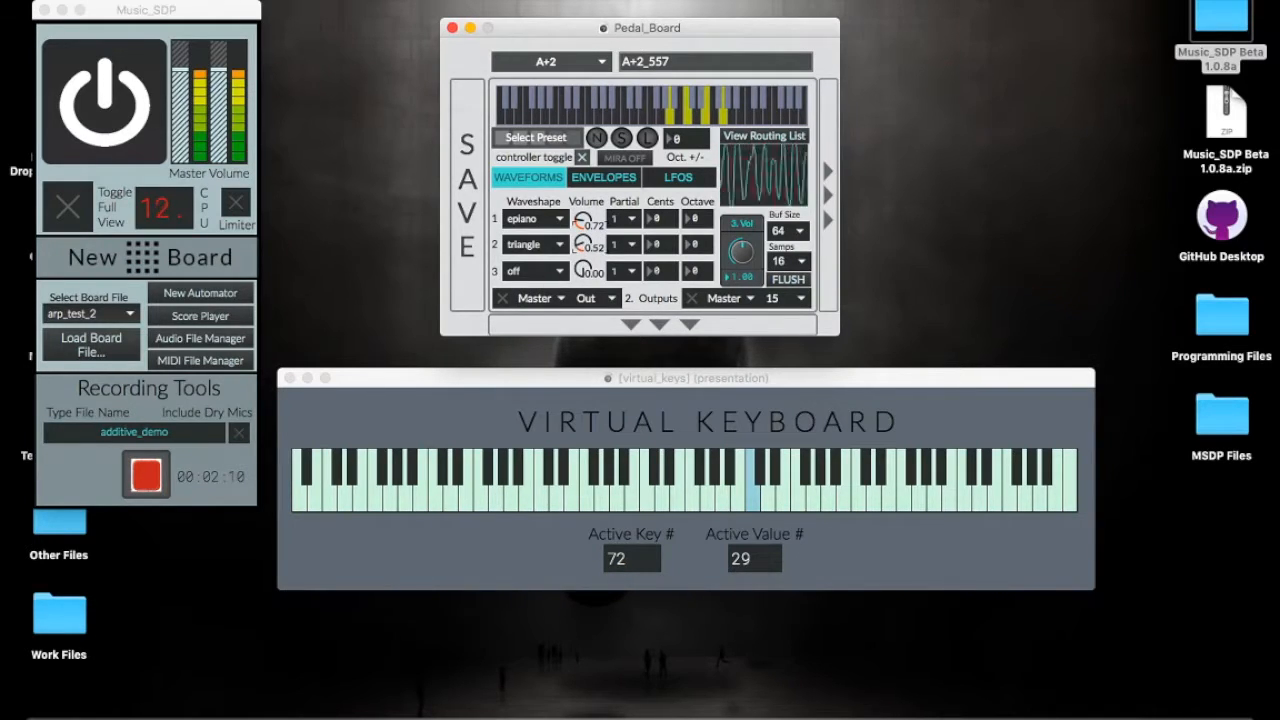
# Step: Try the clarinett waveshape on oscillator 2, and settle on fm3 with its volume at 0.76
pyautogui.click(548, 246)
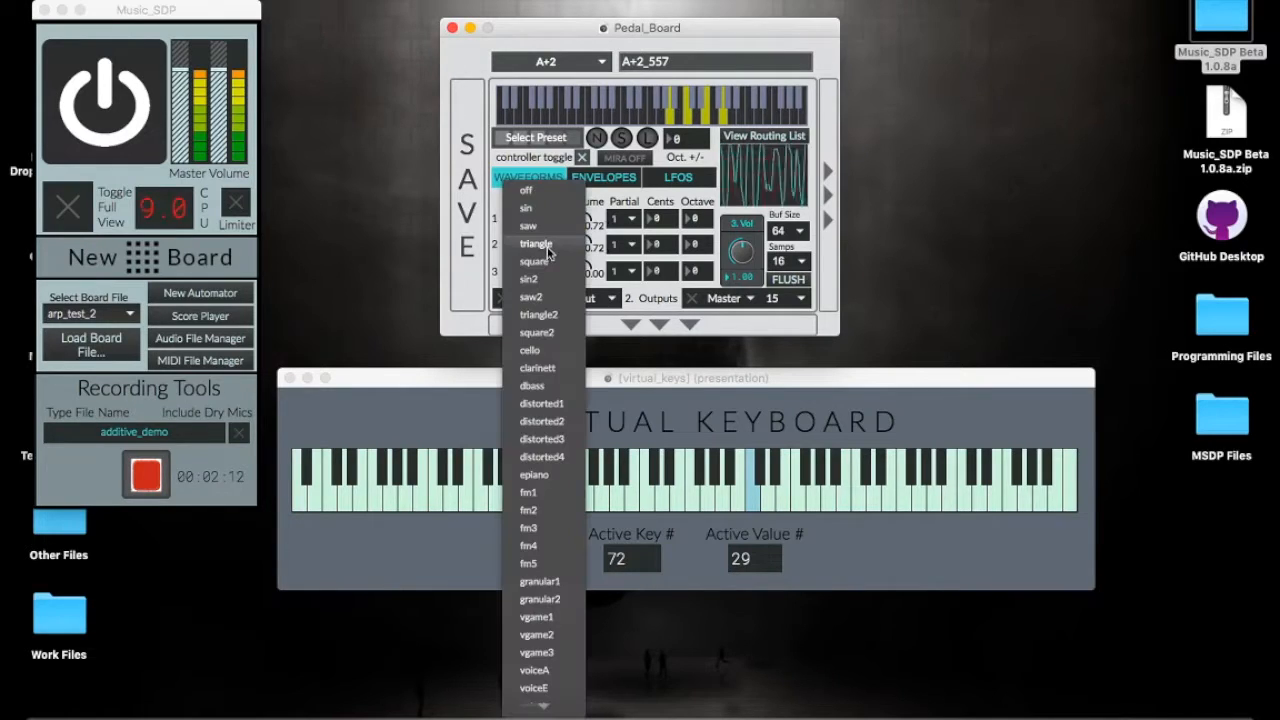
pyautogui.click(545, 386)
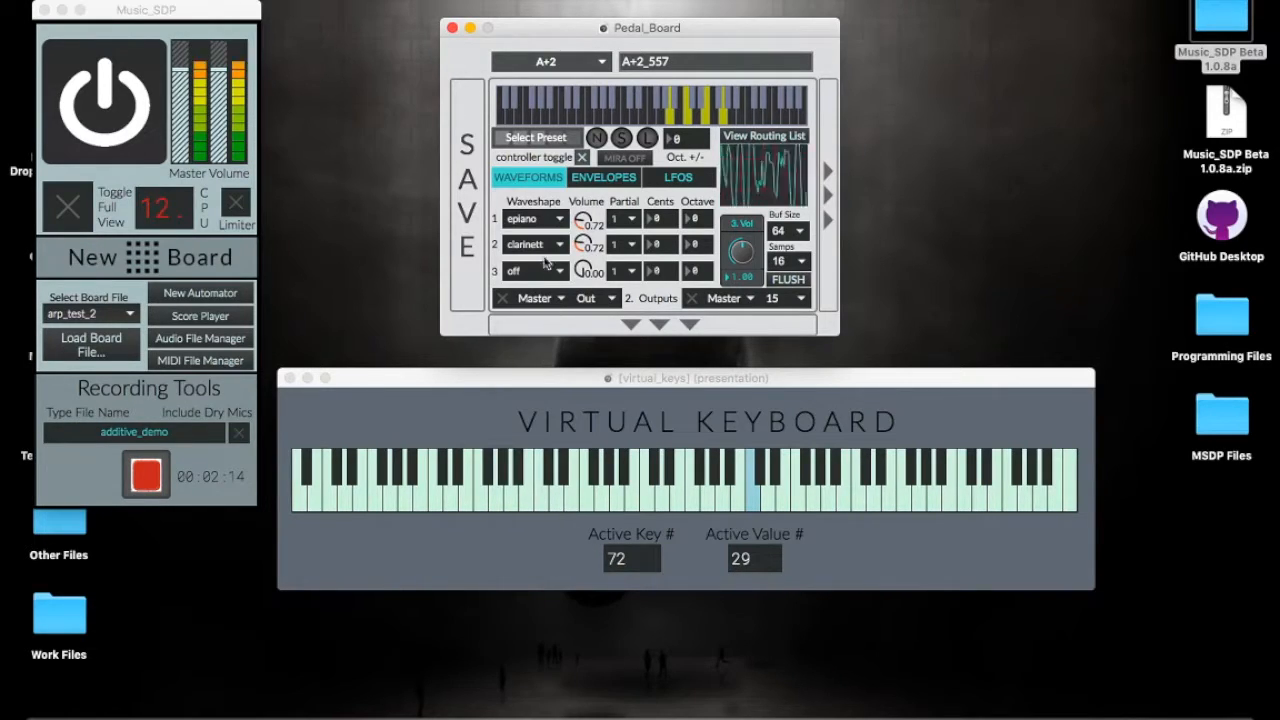
pyautogui.click(548, 250)
pyautogui.click(545, 404)
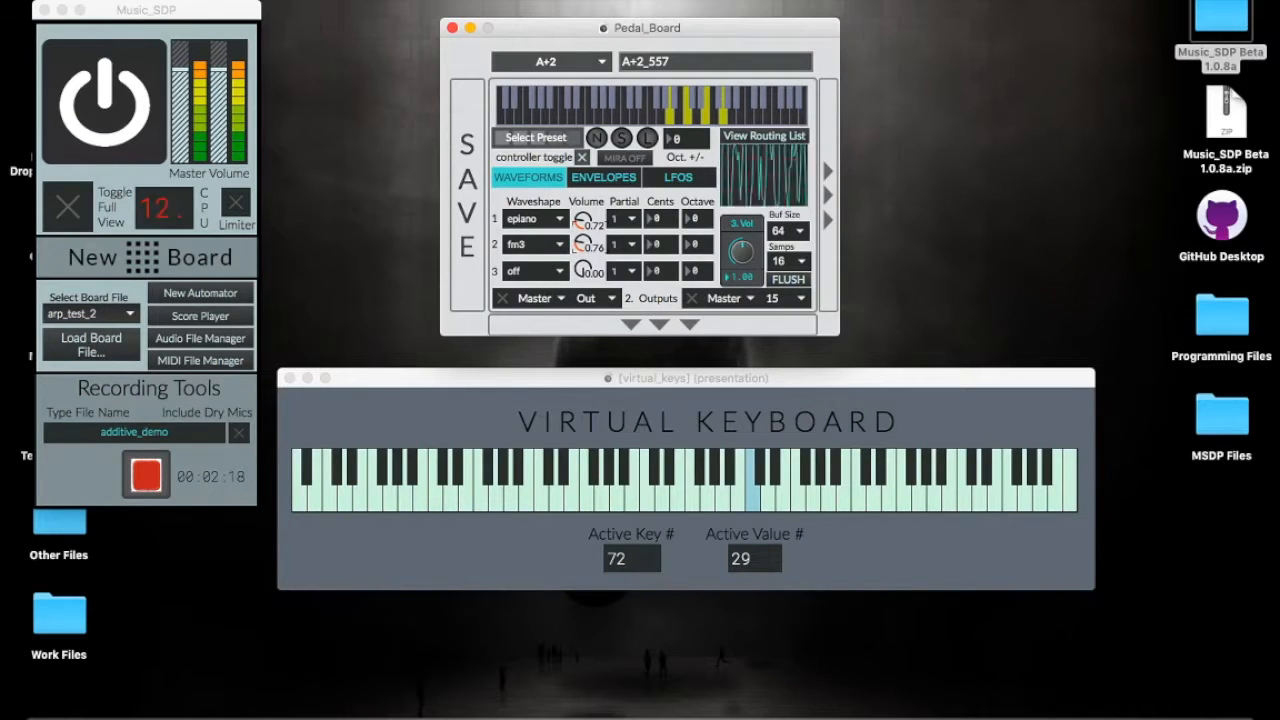
# Step: Release key 72 on the virtual keyboard and detune oscillator 2 by 10 cents
pyautogui.click(645, 145)
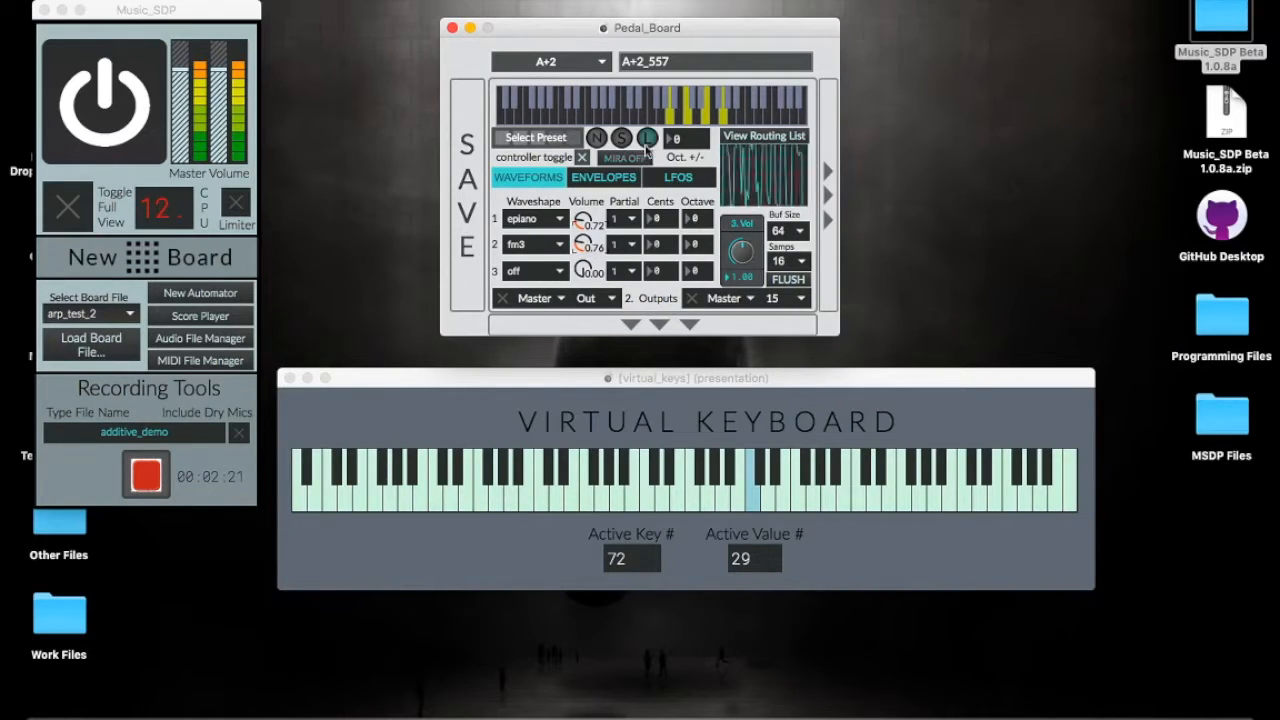
pyautogui.click(752, 503)
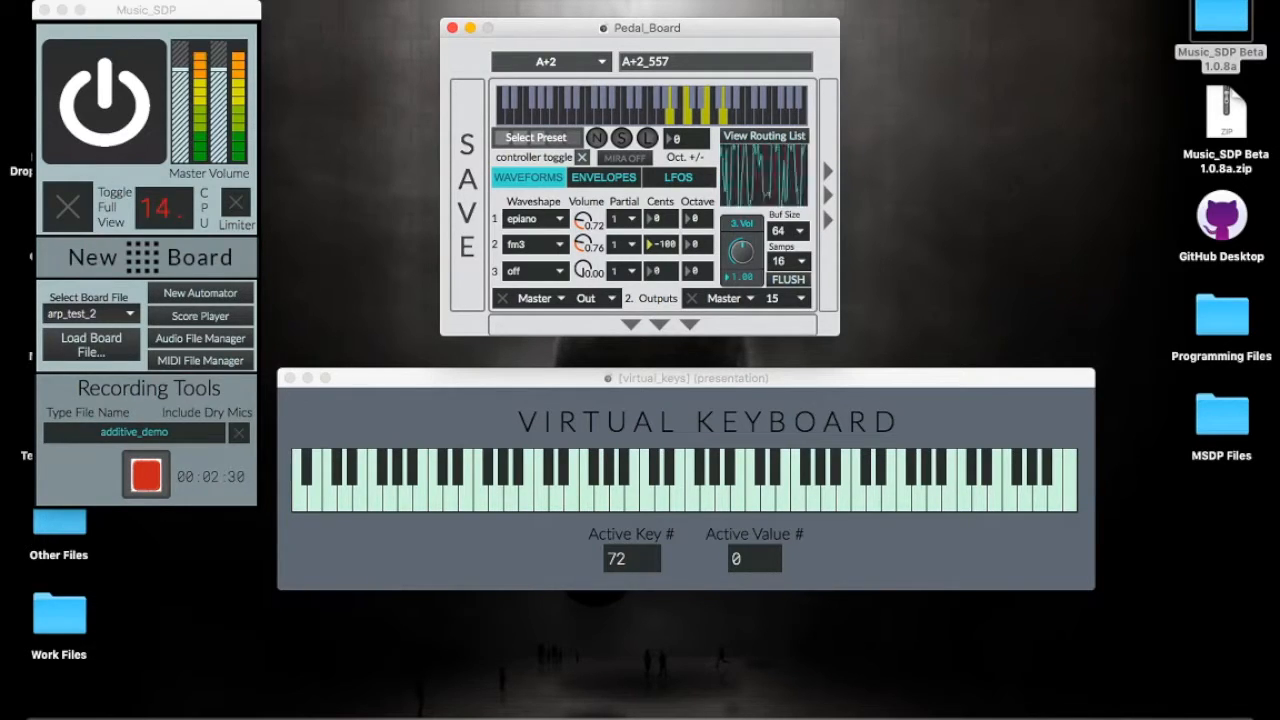
pyautogui.moveTo(662, 244); pyautogui.dragTo(662, 158)
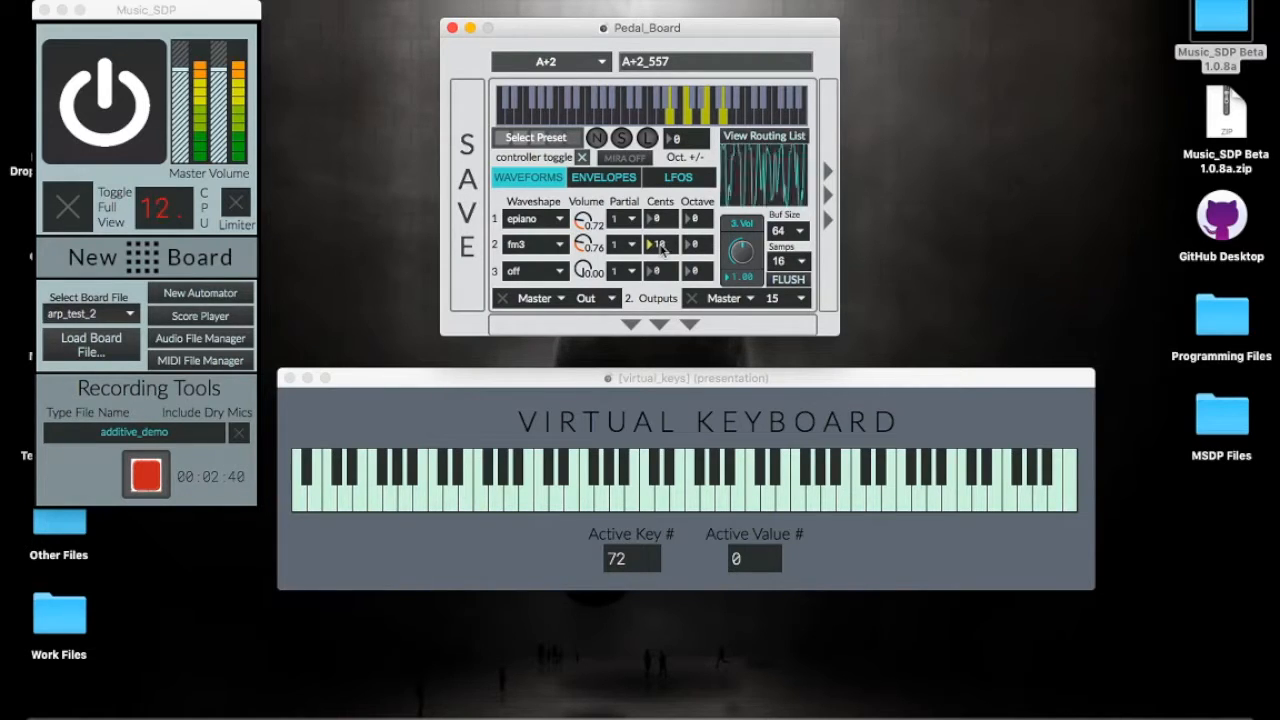
# Step: Set oscillator 3 to the dbass waveshape with volume 0.88 and octave -1
pyautogui.click(558, 276)
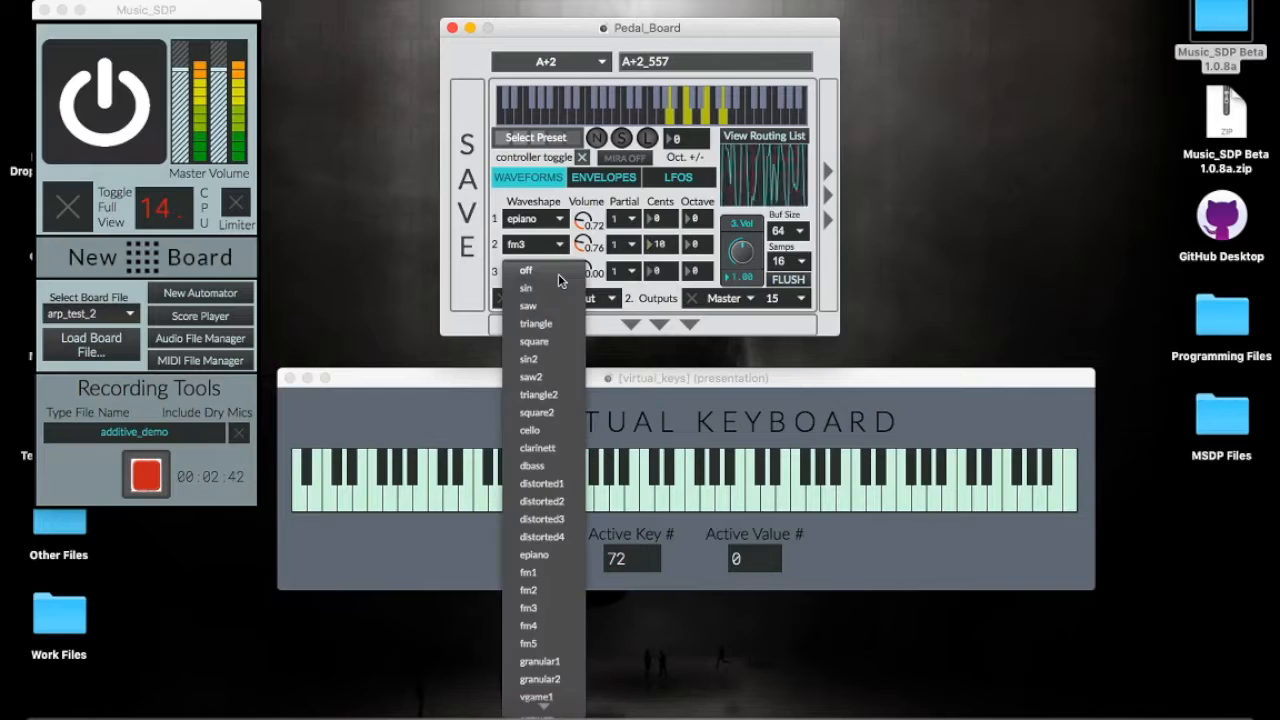
pyautogui.click(556, 470)
pyautogui.moveTo(589, 276); pyautogui.dragTo(644, 282)
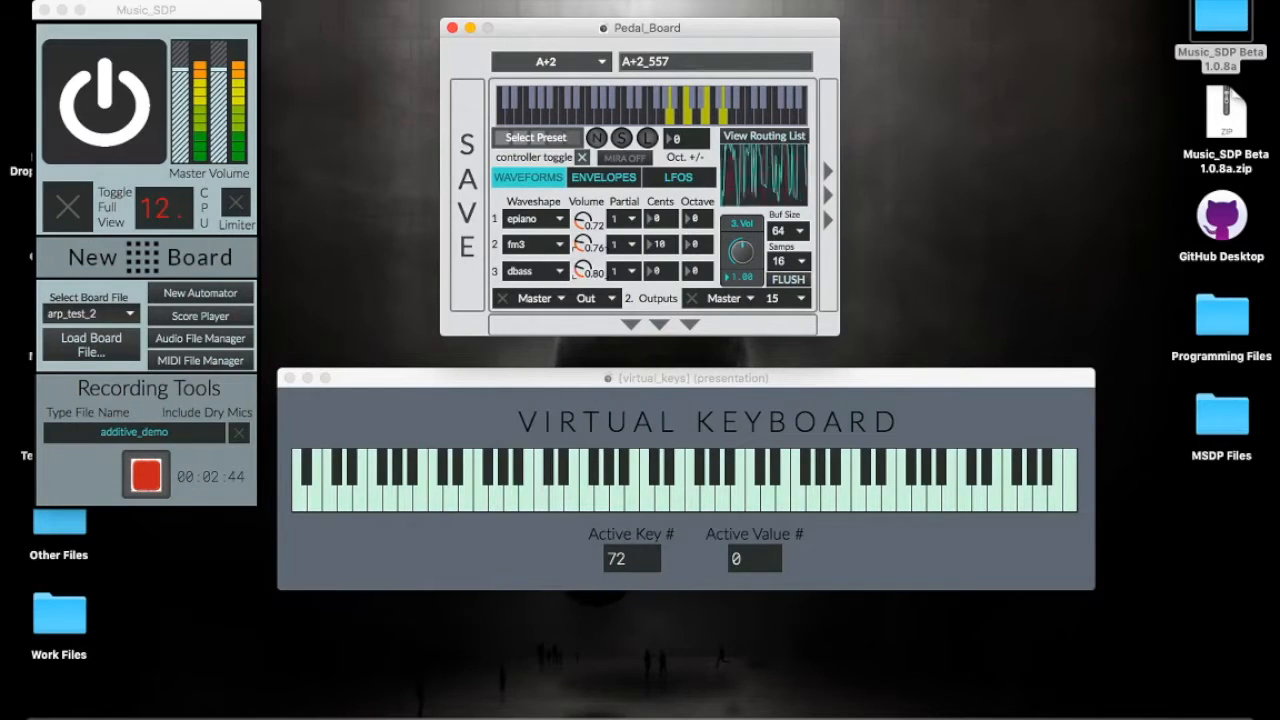
pyautogui.click(694, 270)
pyautogui.write('-1')
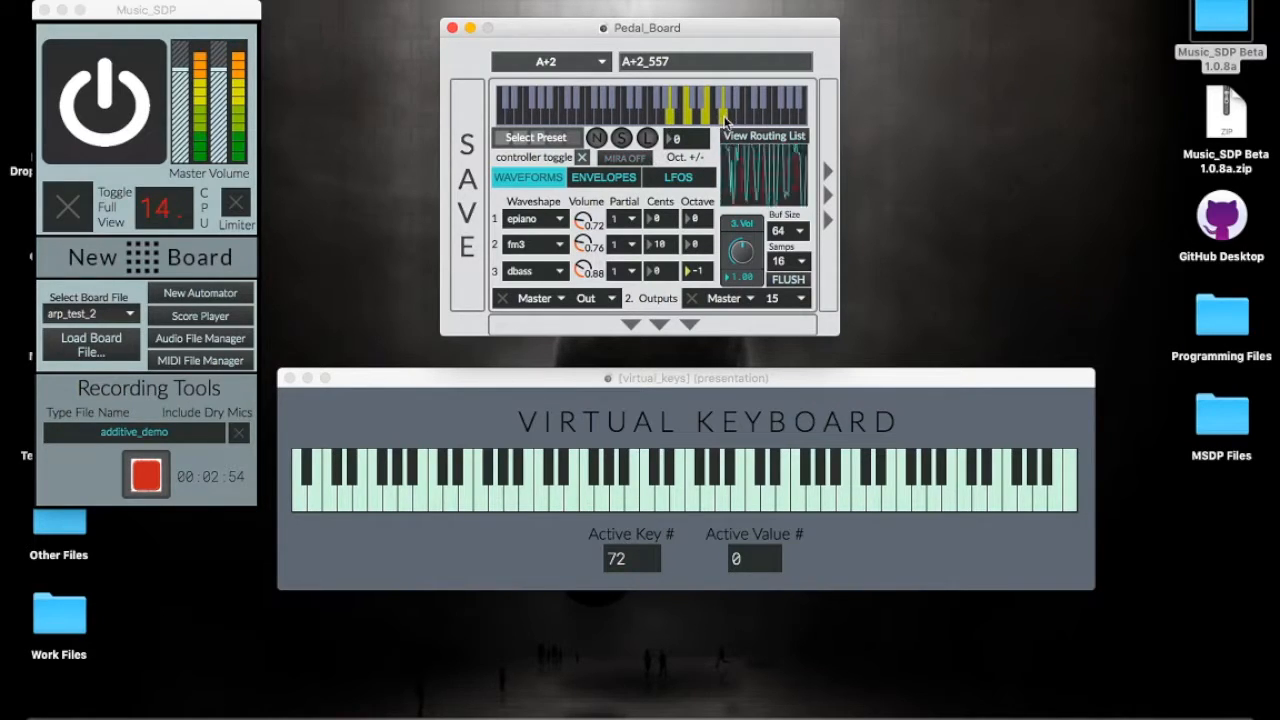
# Step: Set oscillator 3's volume to 1.29 and octave to -2, and reduce the output levels, with the synth's volume at 0.98
pyautogui.moveTo(584, 269); pyautogui.dragTo(584, 248)
pyautogui.moveTo(697, 271); pyautogui.dragTo(697, 278)
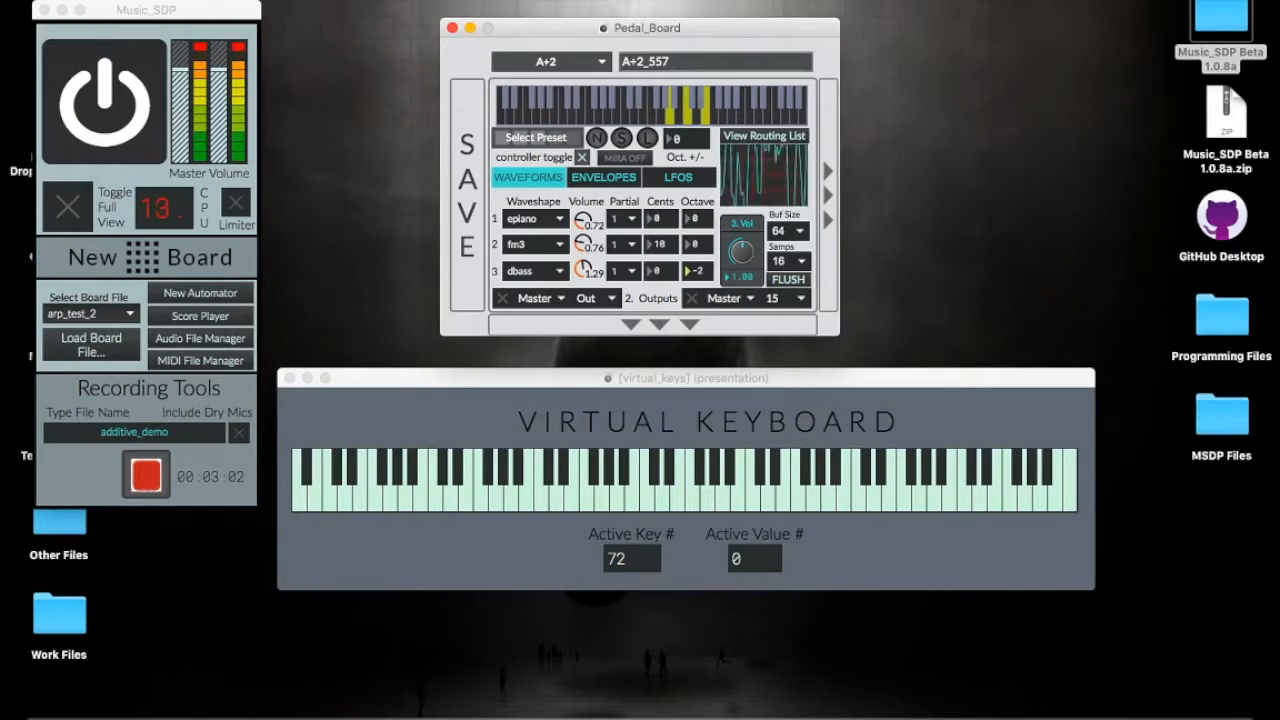
pyautogui.click(182, 72)
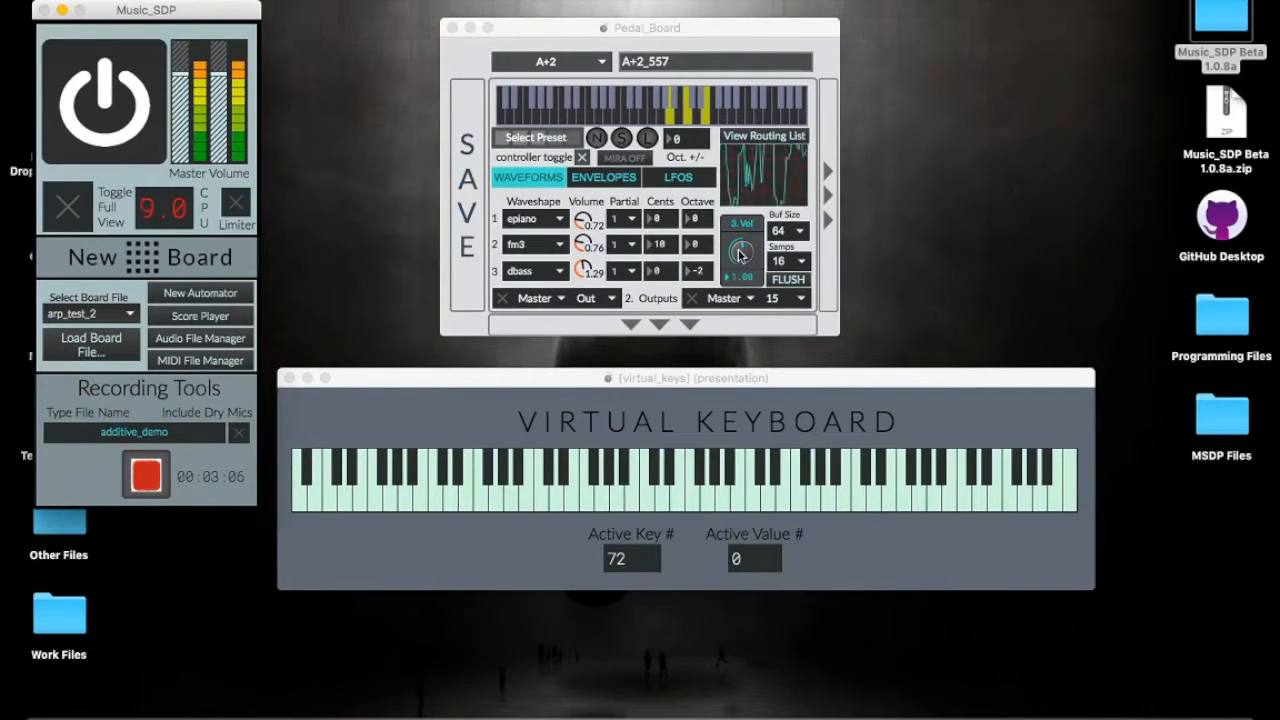
pyautogui.click(697, 271)
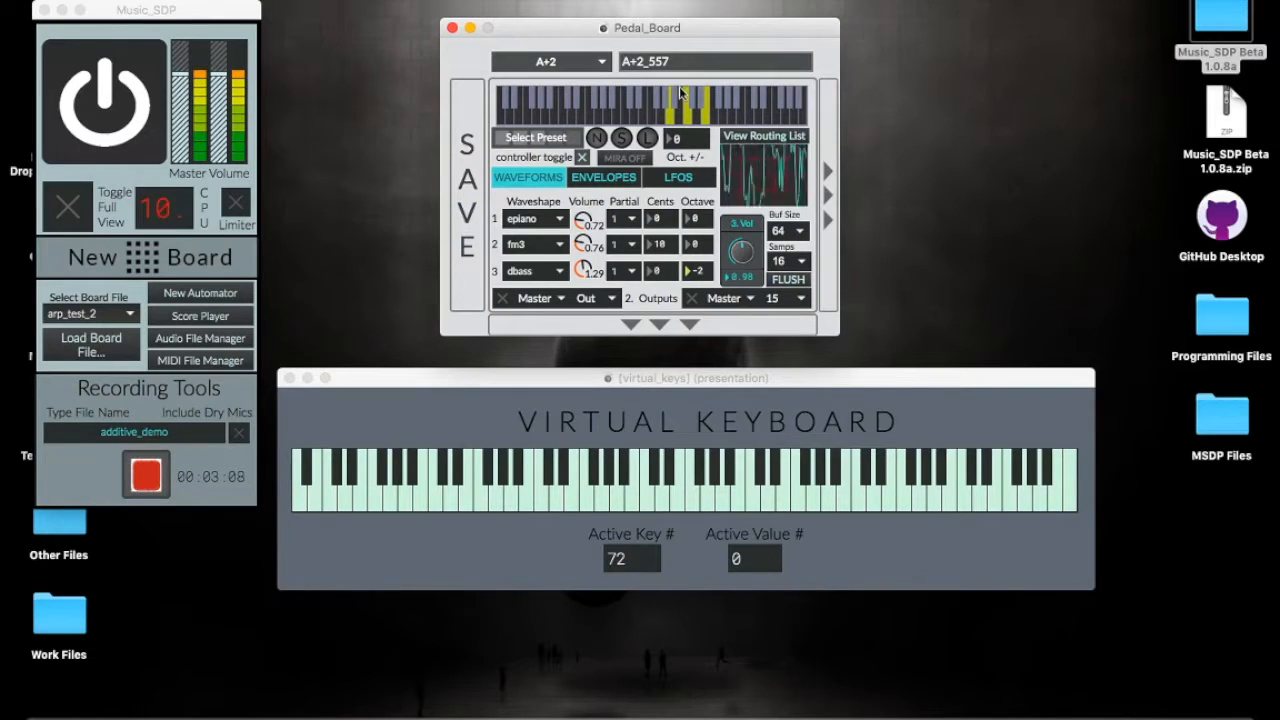
# Step: In the amplitude envelope, lower the sustain slightly and raise the attack to about the same height as the sustain
pyautogui.click(606, 181)
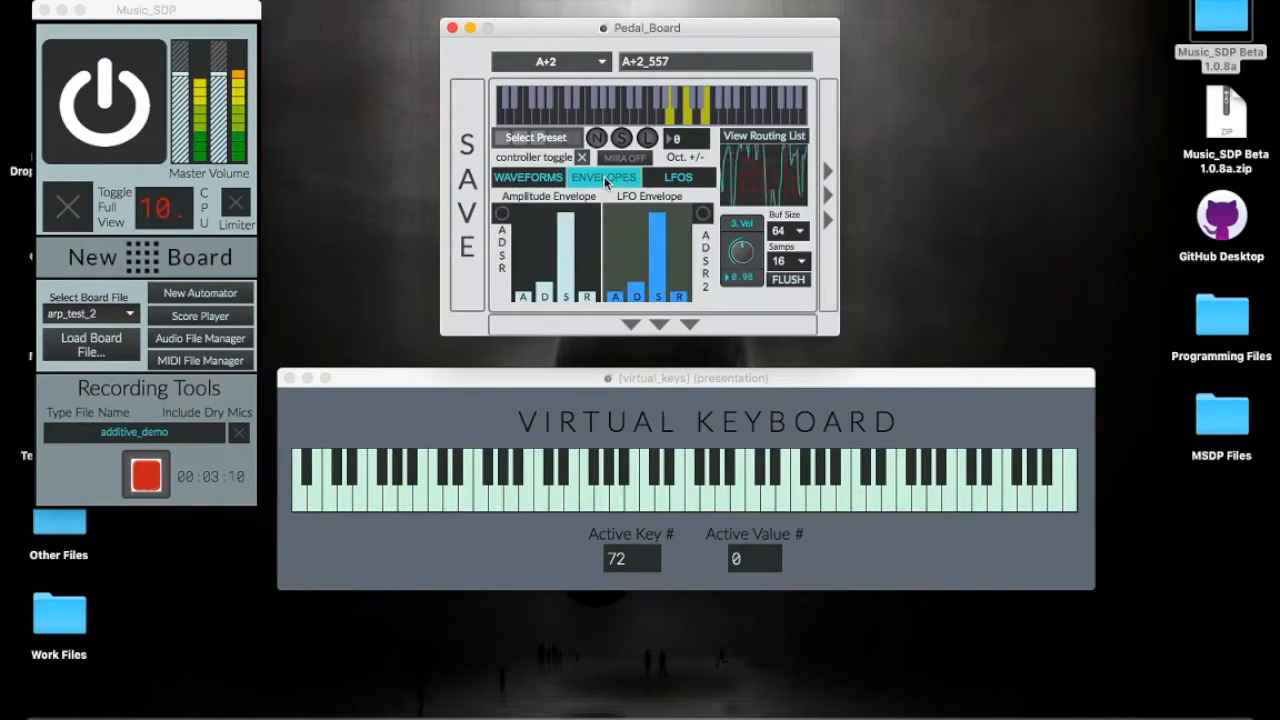
pyautogui.moveTo(570, 223)
pyautogui.mouseDown()
pyautogui.moveTo(566, 298)
pyautogui.moveTo(563, 226)
pyautogui.mouseUp()
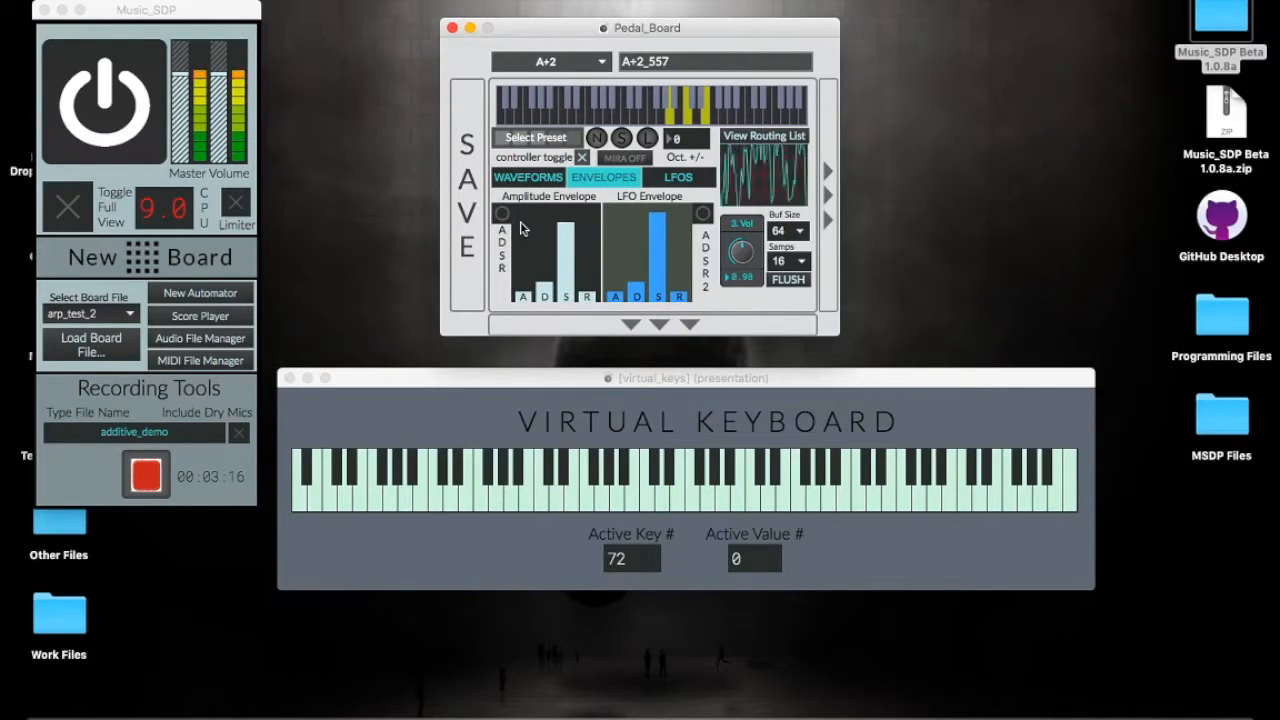
pyautogui.click(522, 224)
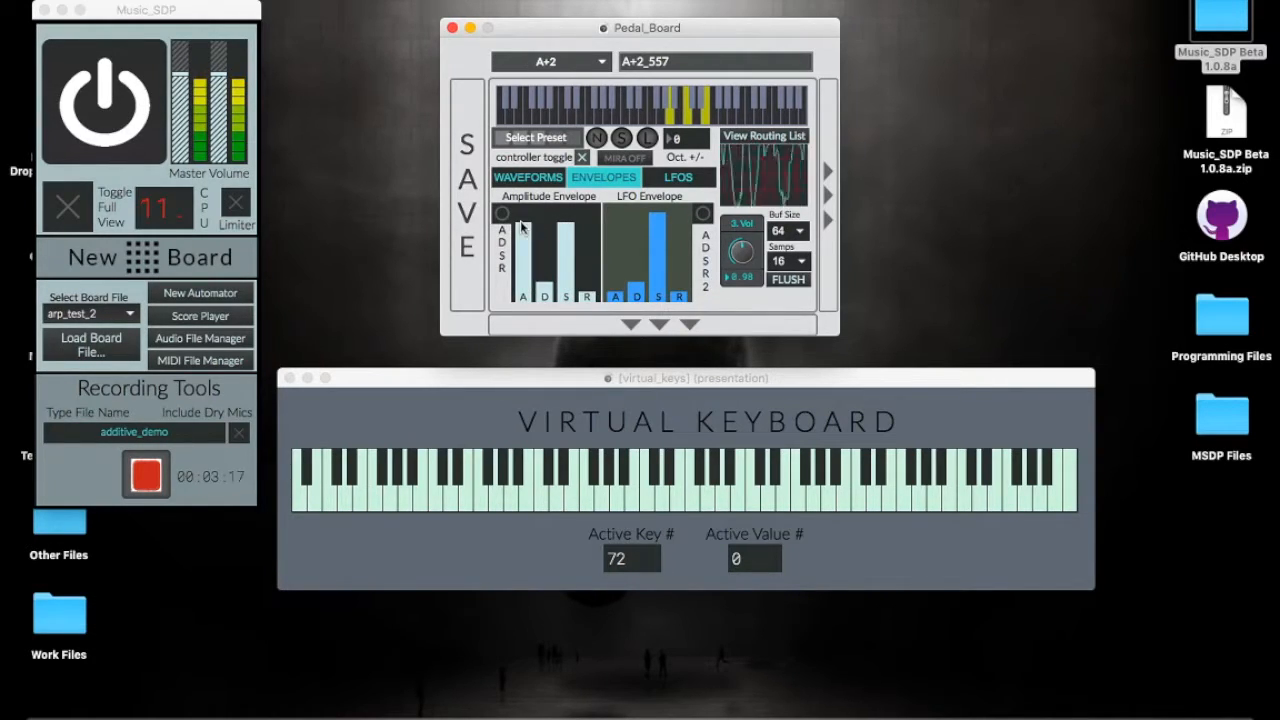
# Step: Raise the amplitude envelope's release to about the sustain height and its attack near maximum, playing key 64 after each change
pyautogui.click(592, 224)
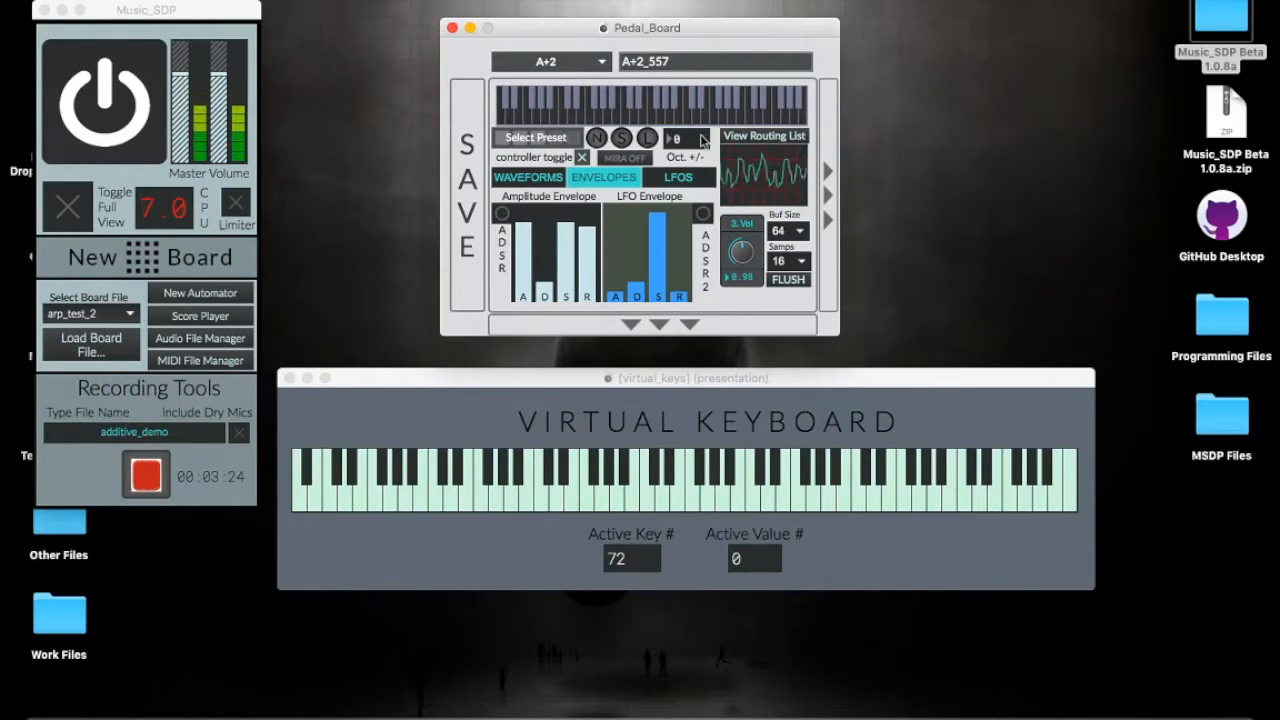
pyautogui.click(677, 502)
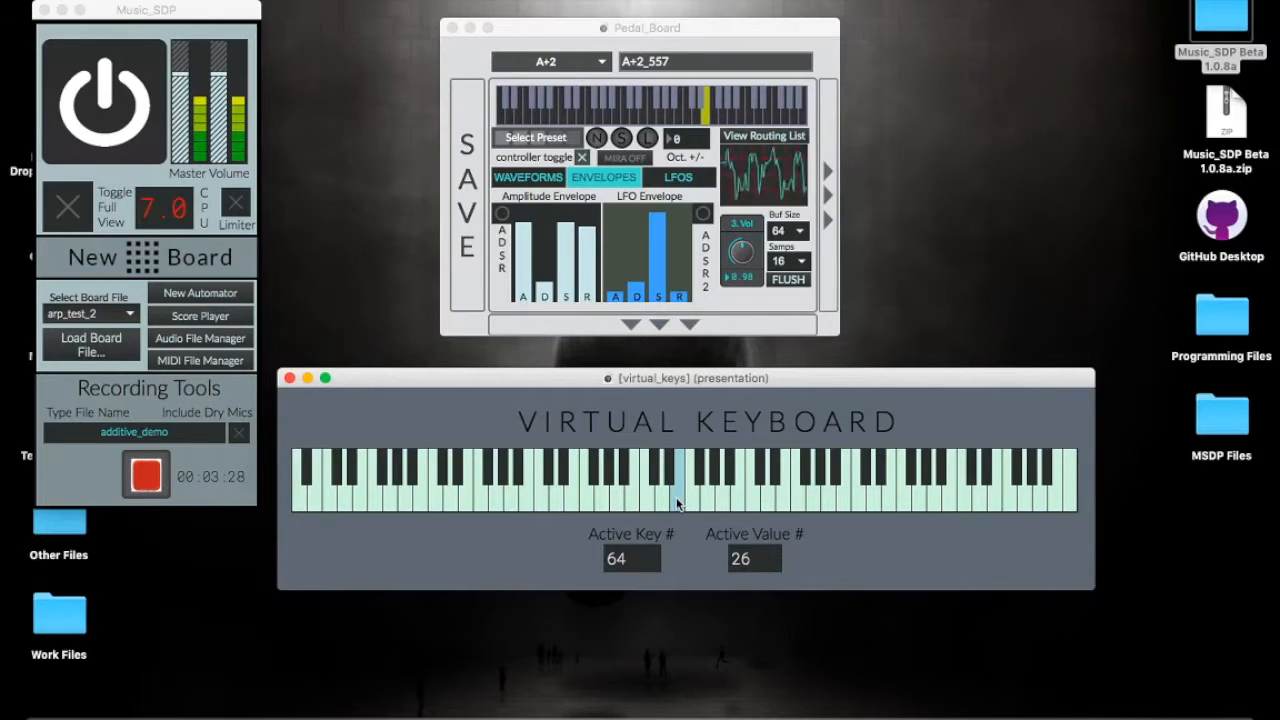
pyautogui.click(521, 217)
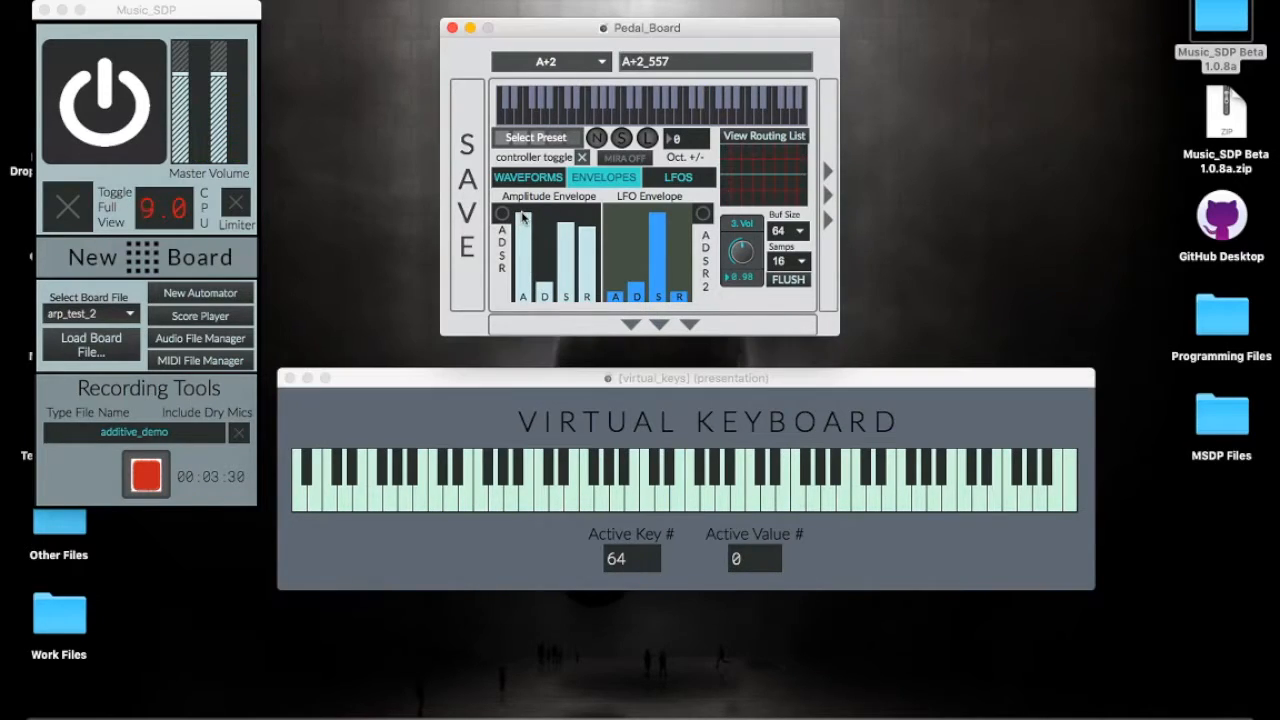
pyautogui.click(674, 496)
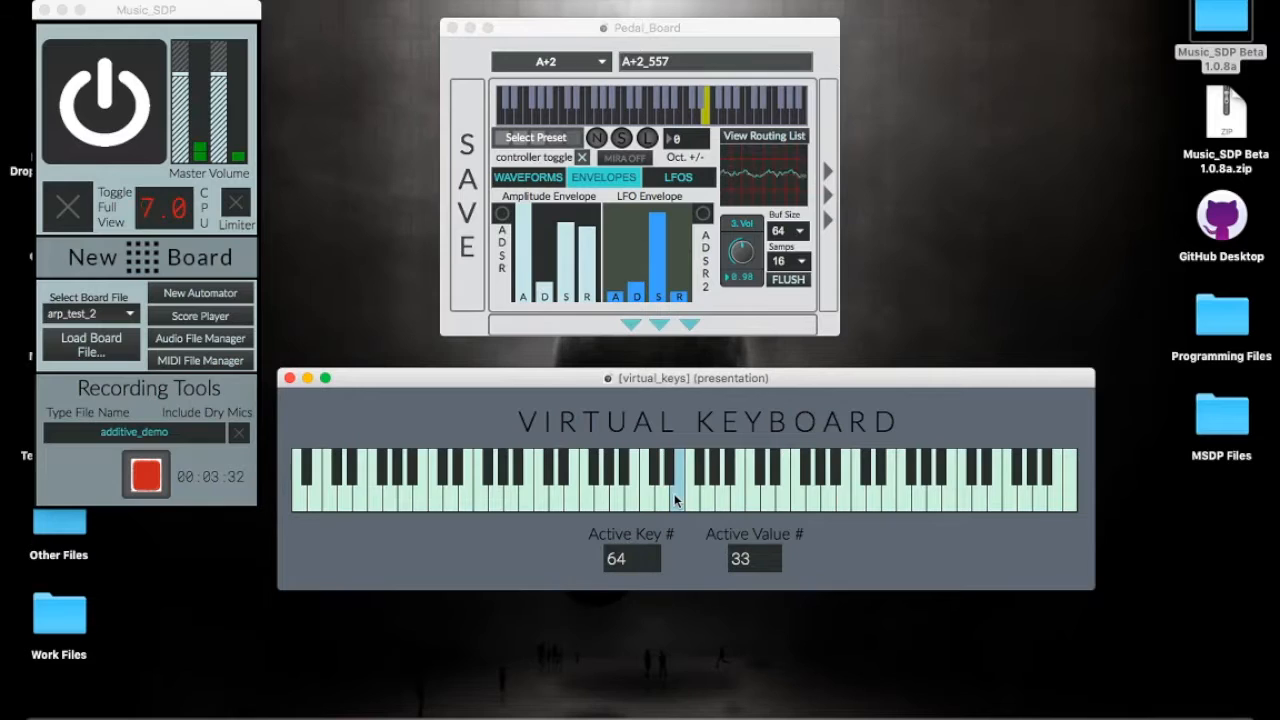
# Step: Lower the amplitude envelope's release to near minimum and play keys 60, 67 and 64 on the virtual keyboard
pyautogui.moveTo(587, 232); pyautogui.dragTo(589, 291)
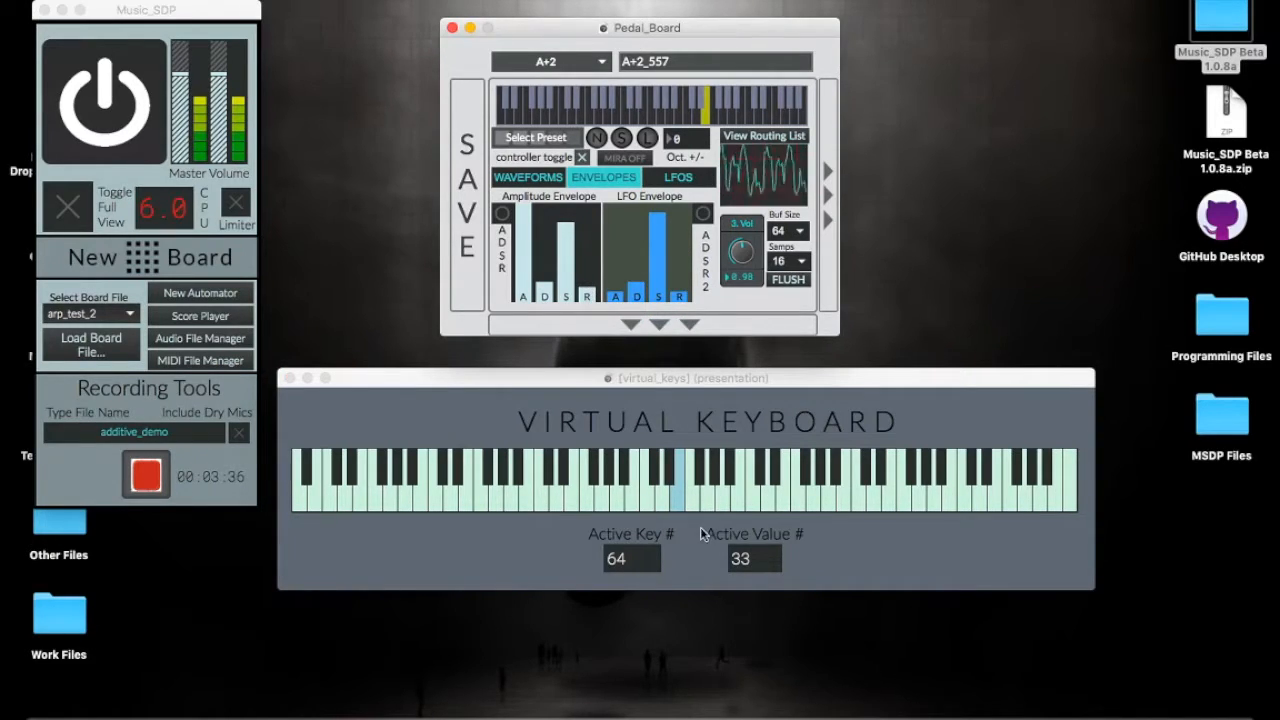
pyautogui.click(642, 505)
pyautogui.click(643, 505)
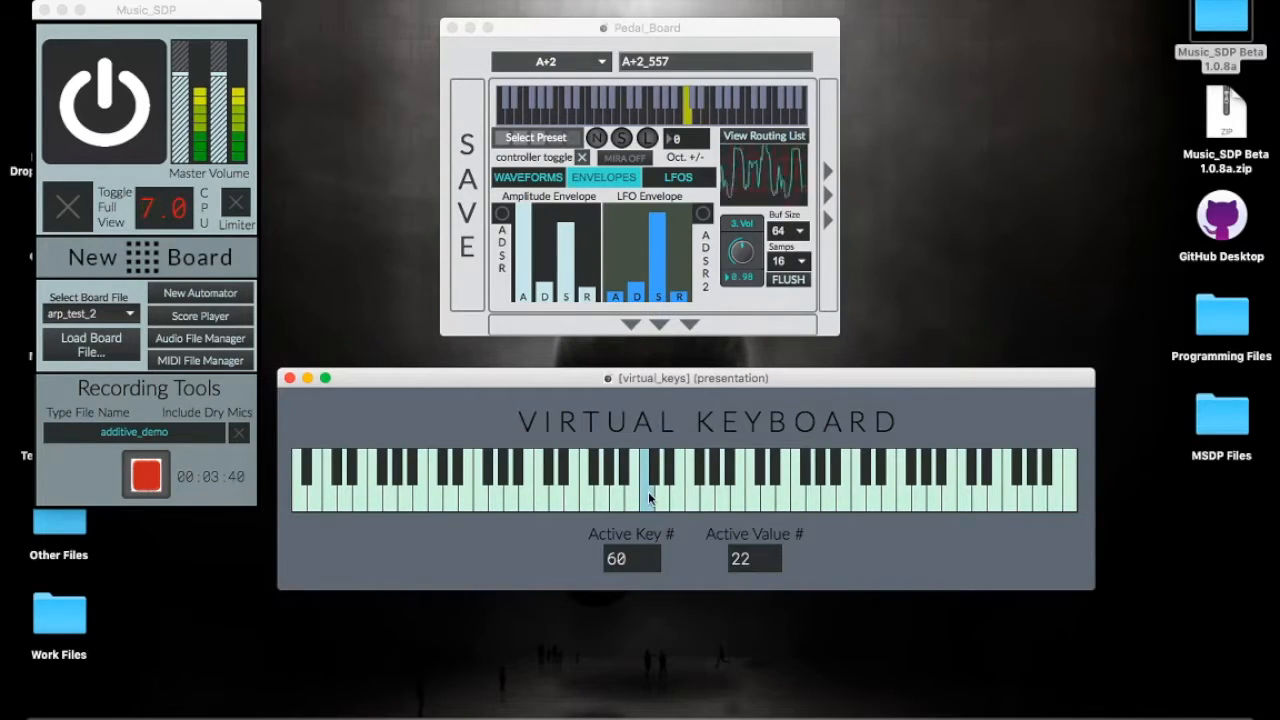
pyautogui.click(713, 500)
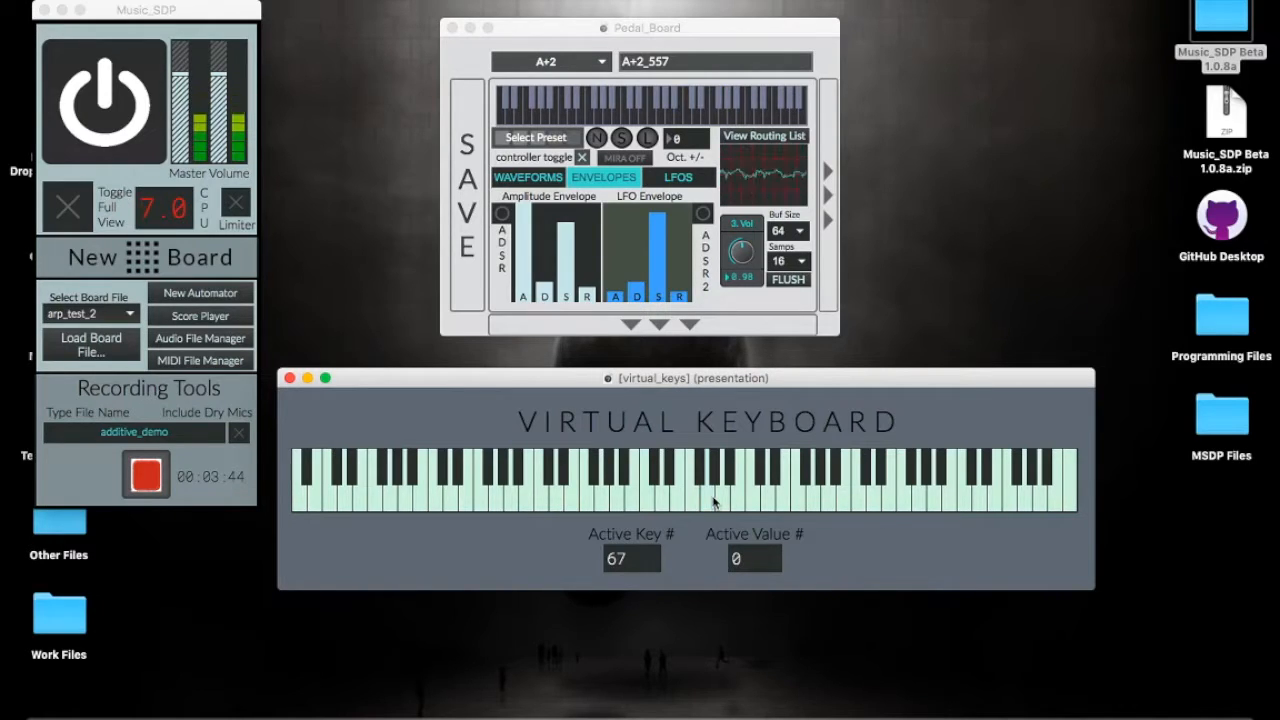
pyautogui.click(675, 495)
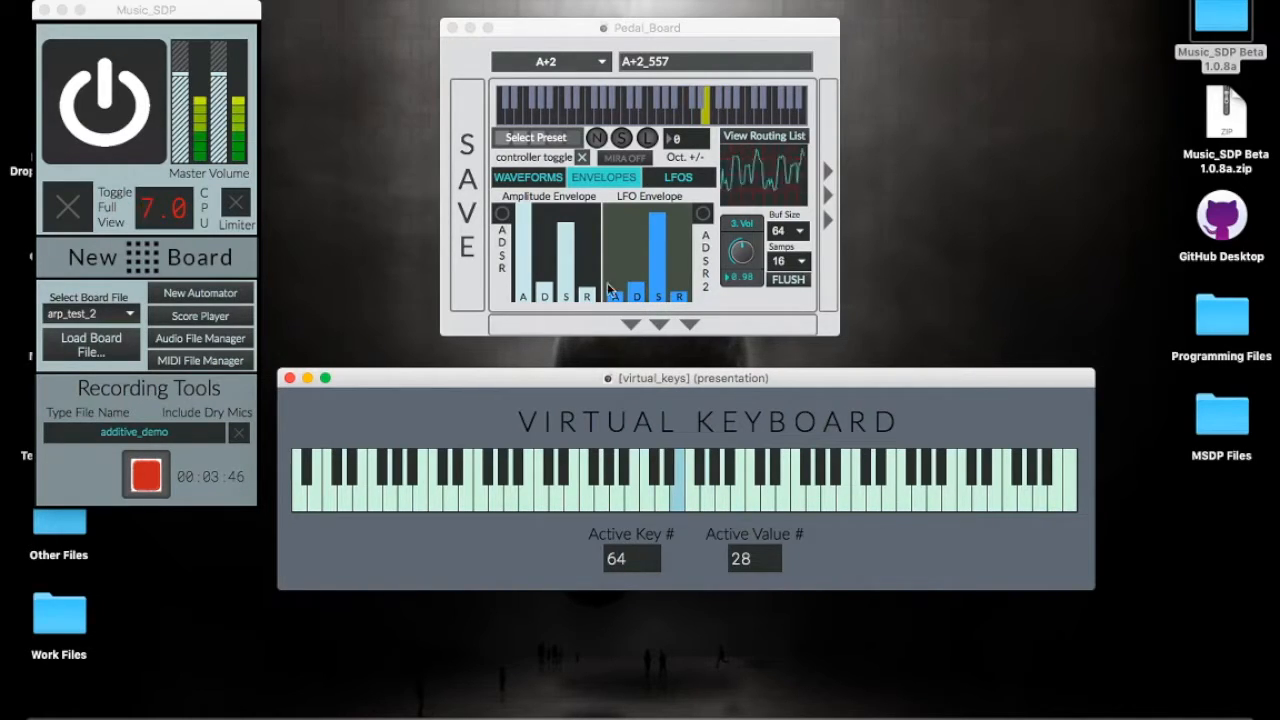
# Step: Raise the amplitude envelope's release above the sustain, then hold key 60, release key 64, and play keys 69 and 65
pyautogui.click(586, 219)
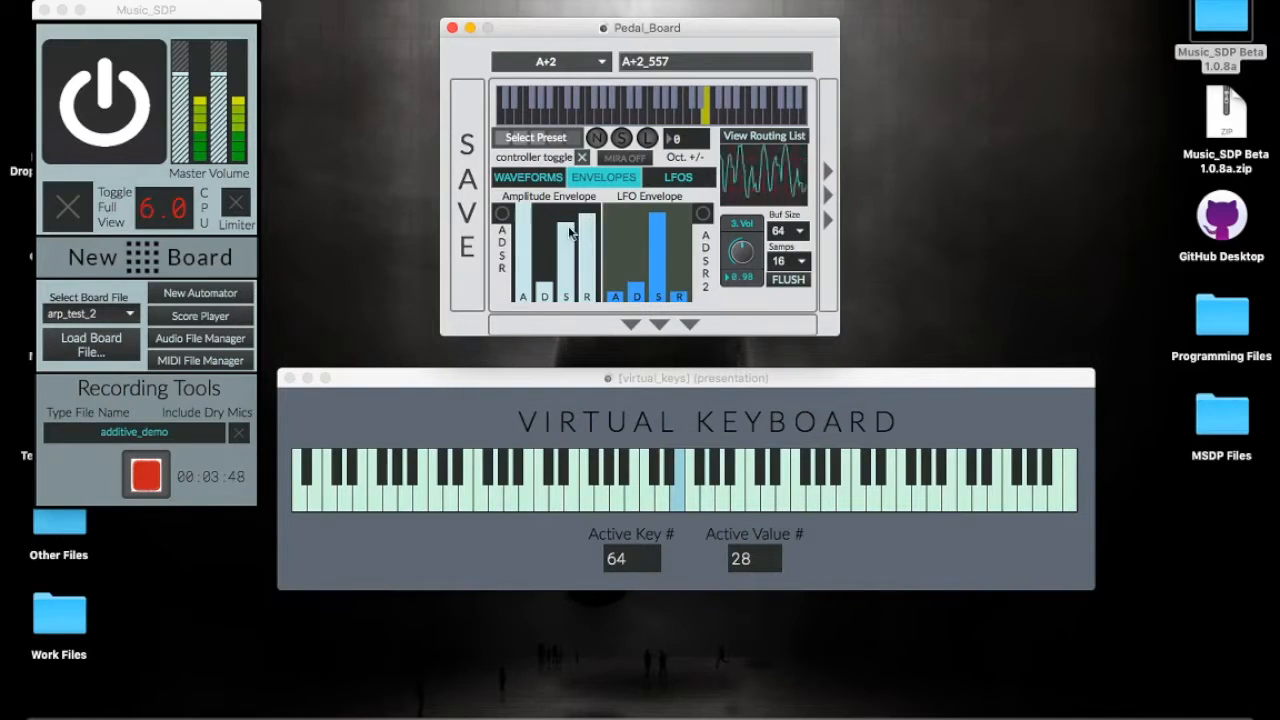
pyautogui.click(645, 505)
pyautogui.click(676, 505)
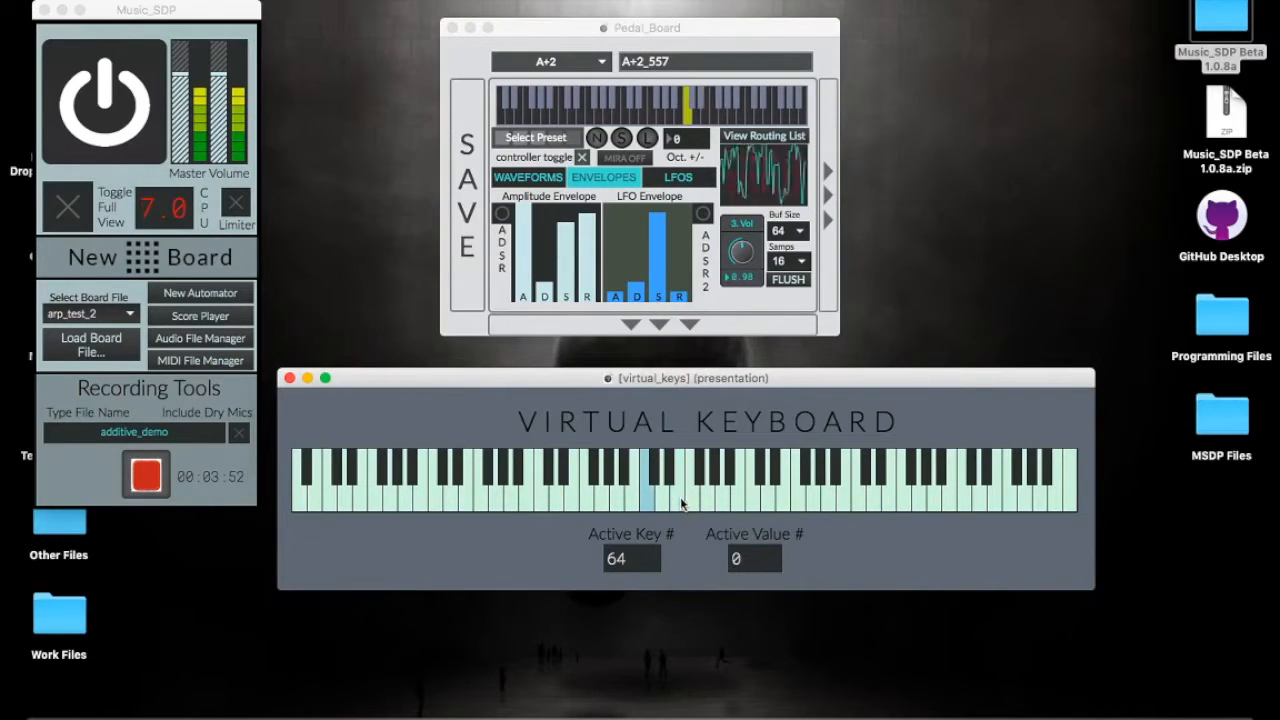
pyautogui.click(719, 502)
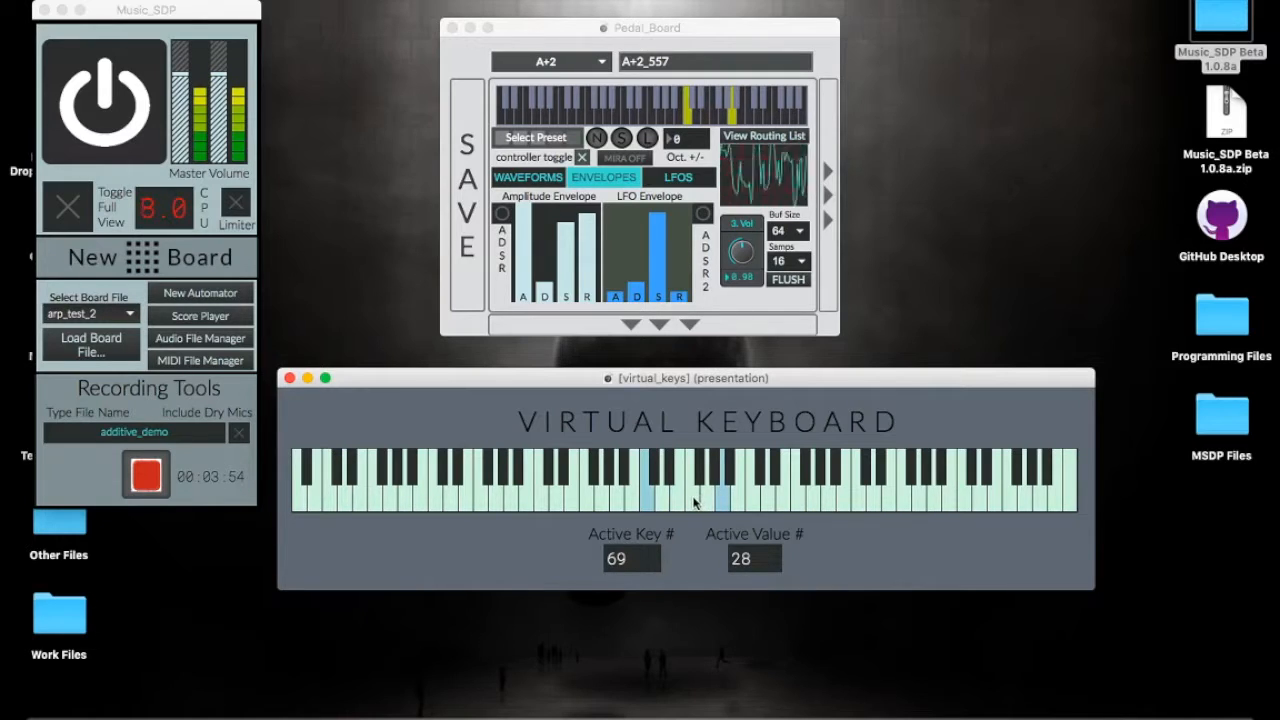
pyautogui.click(695, 502)
pyautogui.click(720, 499)
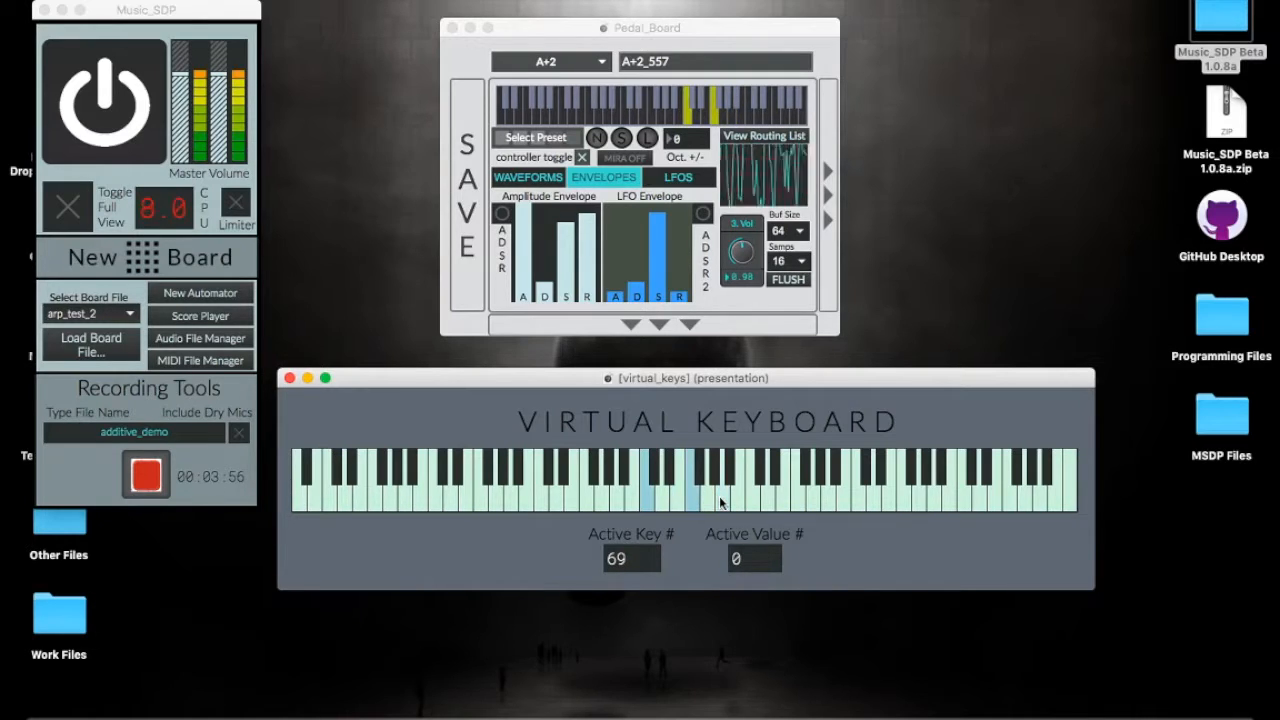
# Step: Play keys 74, 72, 71 and 67 over the held key 60, leaving only keys 60, 67 and 71 held
pyautogui.click(766, 497)
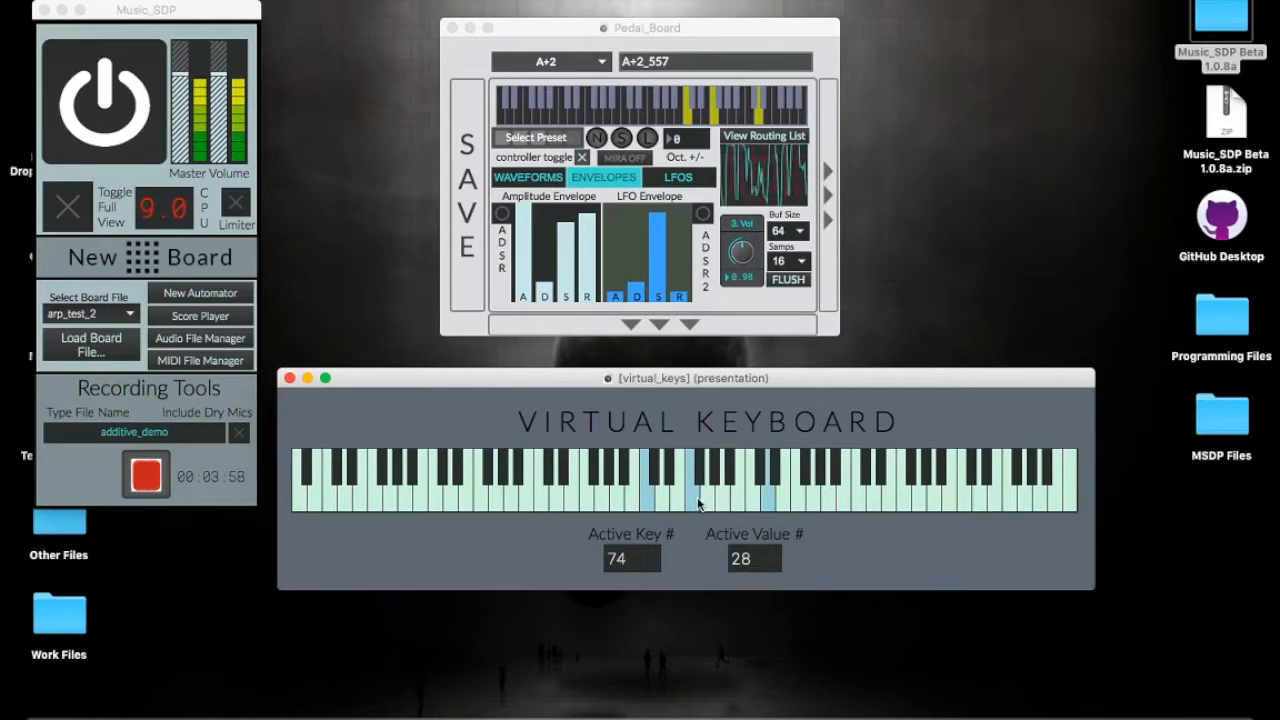
pyautogui.click(697, 504)
pyautogui.click(767, 496)
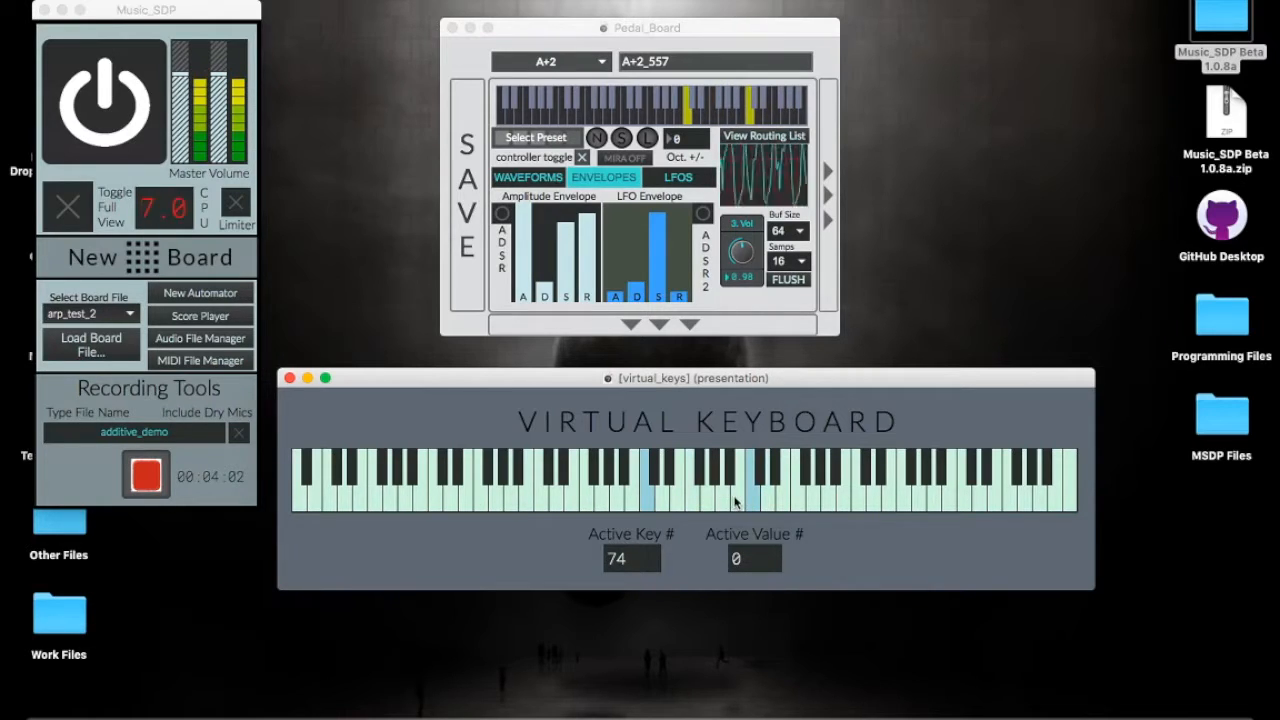
pyautogui.click(735, 501)
pyautogui.click(749, 496)
pyautogui.click(706, 495)
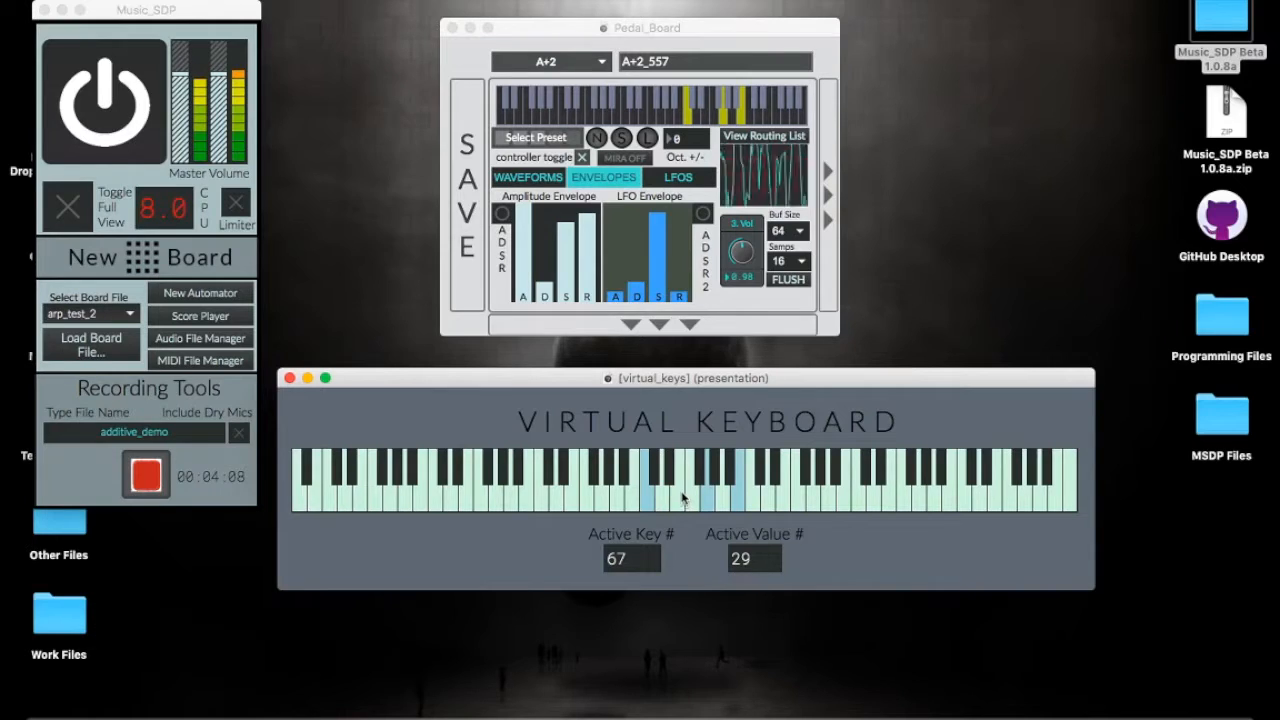
# Step: In the amplitude envelope, lower the sustain to about half and raise the decay high, and replay key 60
pyautogui.click(570, 250)
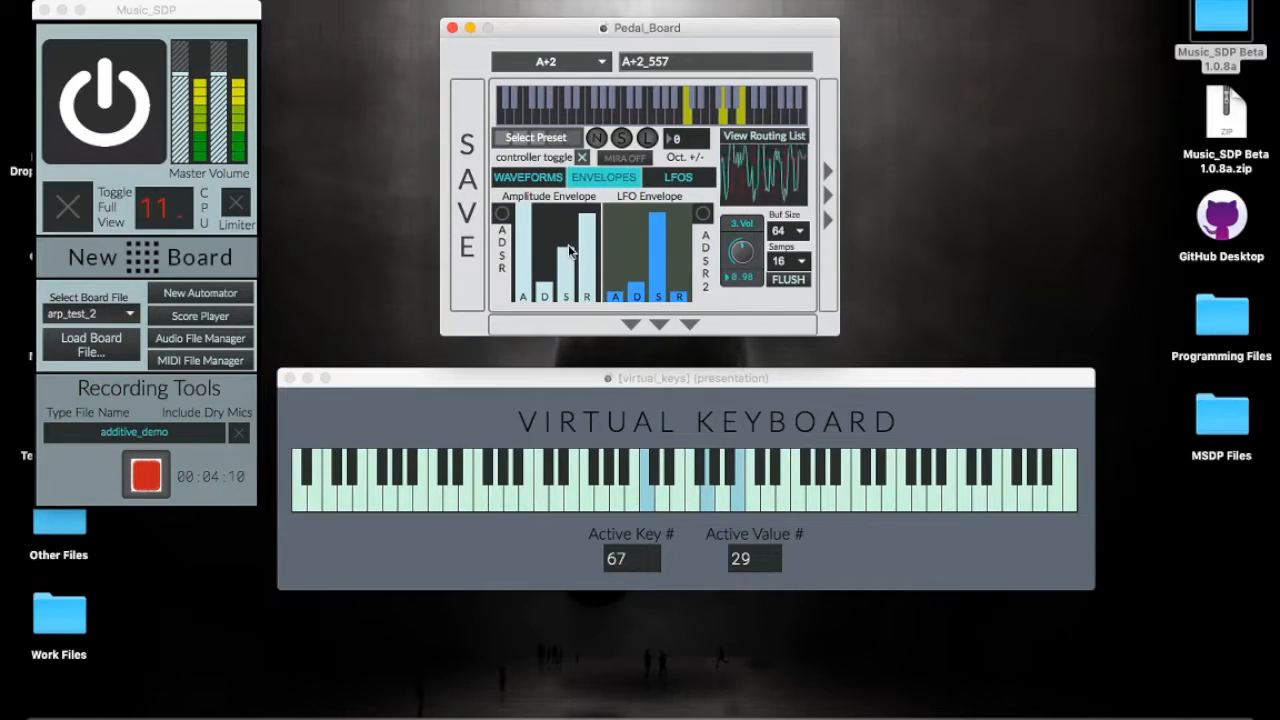
pyautogui.moveTo(545, 282); pyautogui.dragTo(546, 221)
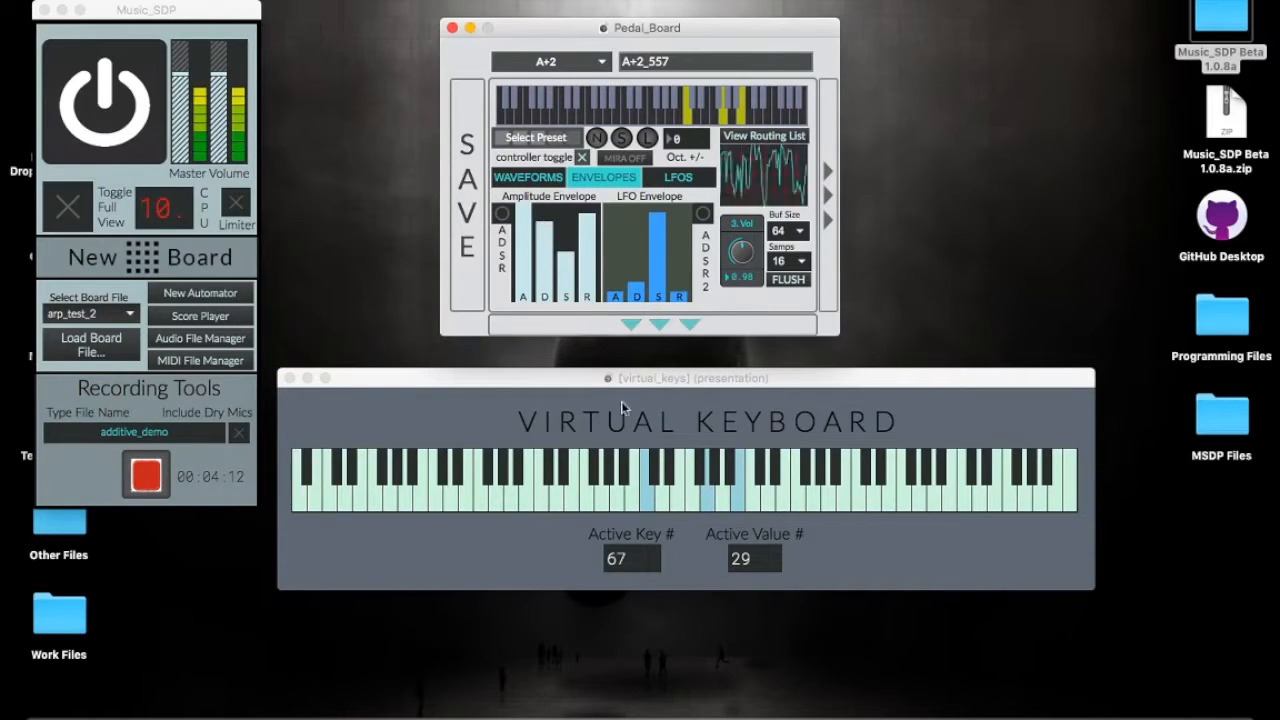
pyautogui.click(647, 489)
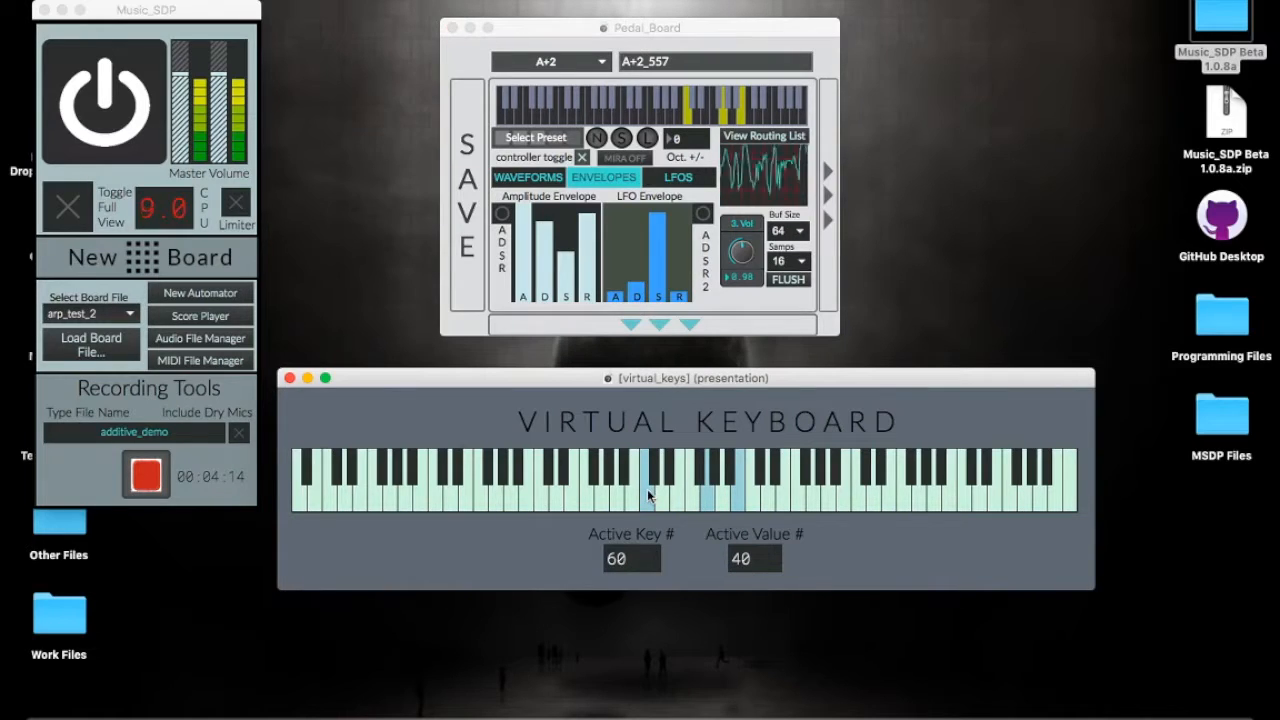
# Step: Play keys 74, 76, 79, 72 and 65 over the held chord, and release keys 74, 76 and 67
pyautogui.click(771, 500)
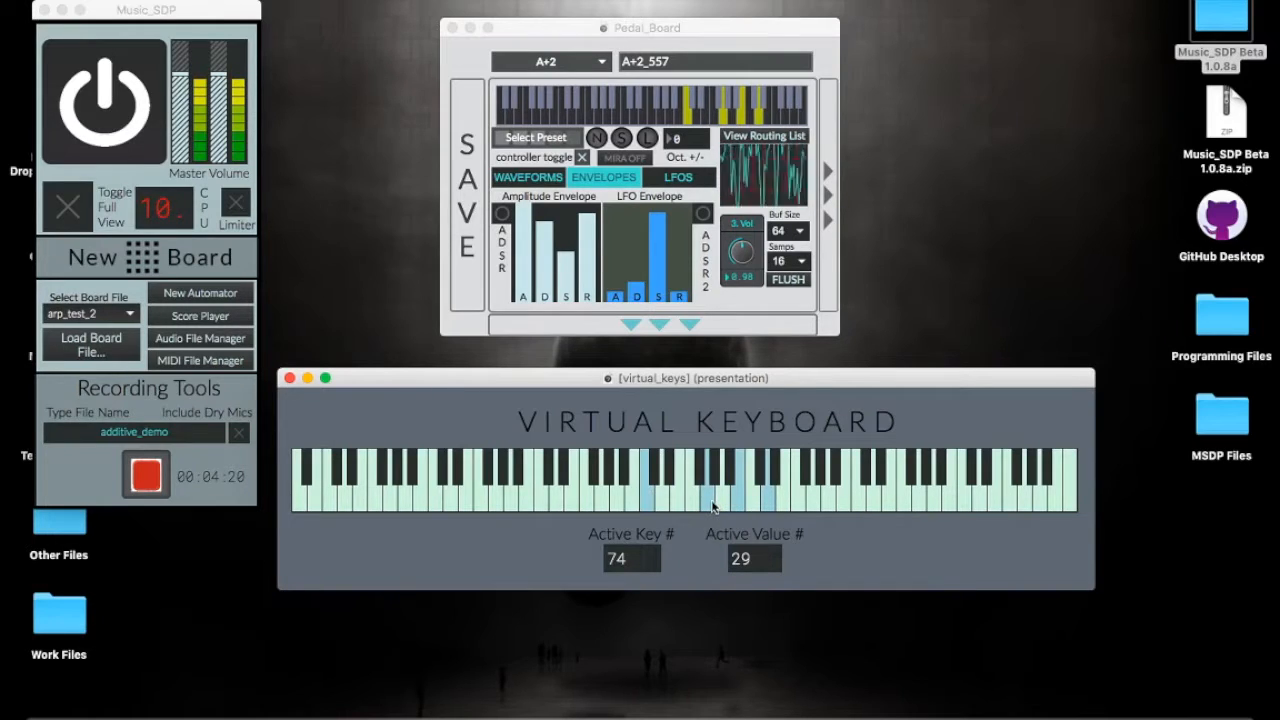
pyautogui.click(775, 505)
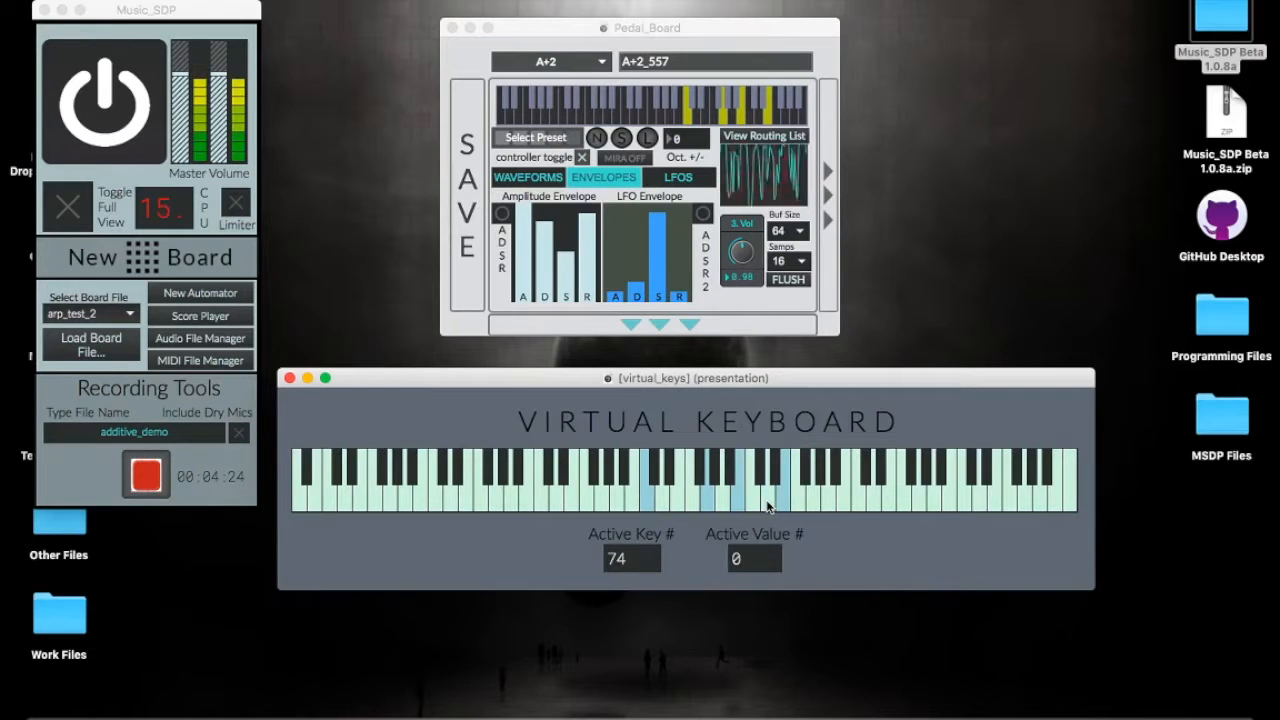
pyautogui.moveTo(806, 505); pyautogui.dragTo(738, 503)
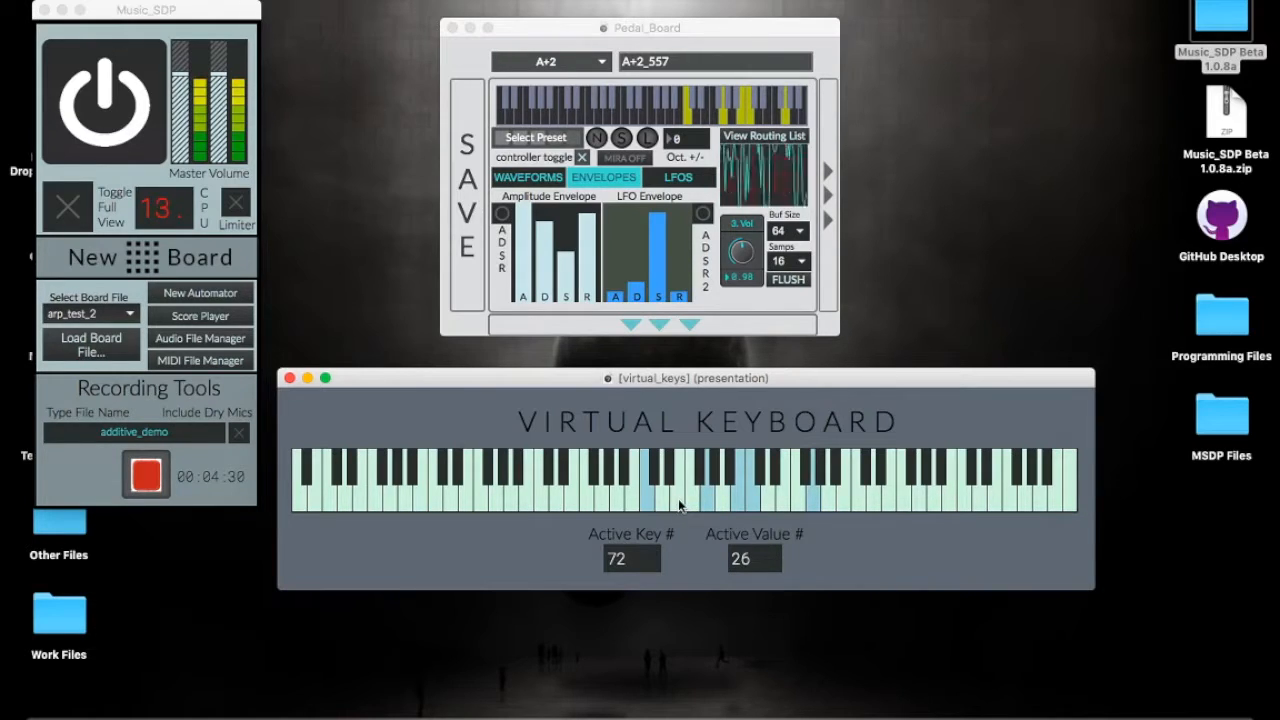
pyautogui.click(692, 505)
pyautogui.moveTo(692, 505); pyautogui.dragTo(709, 505)
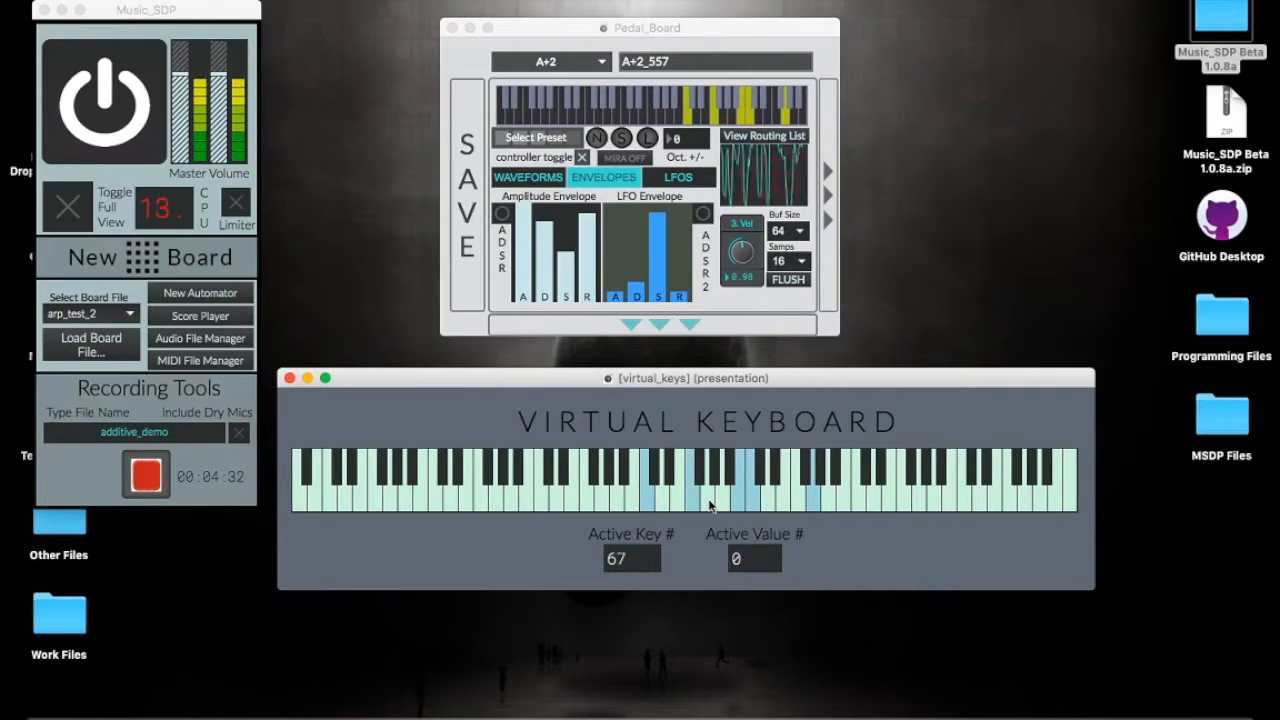
# Step: Lower the amplitude envelope's attack to near minimum and its sustain to the bottom
pyautogui.click(528, 292)
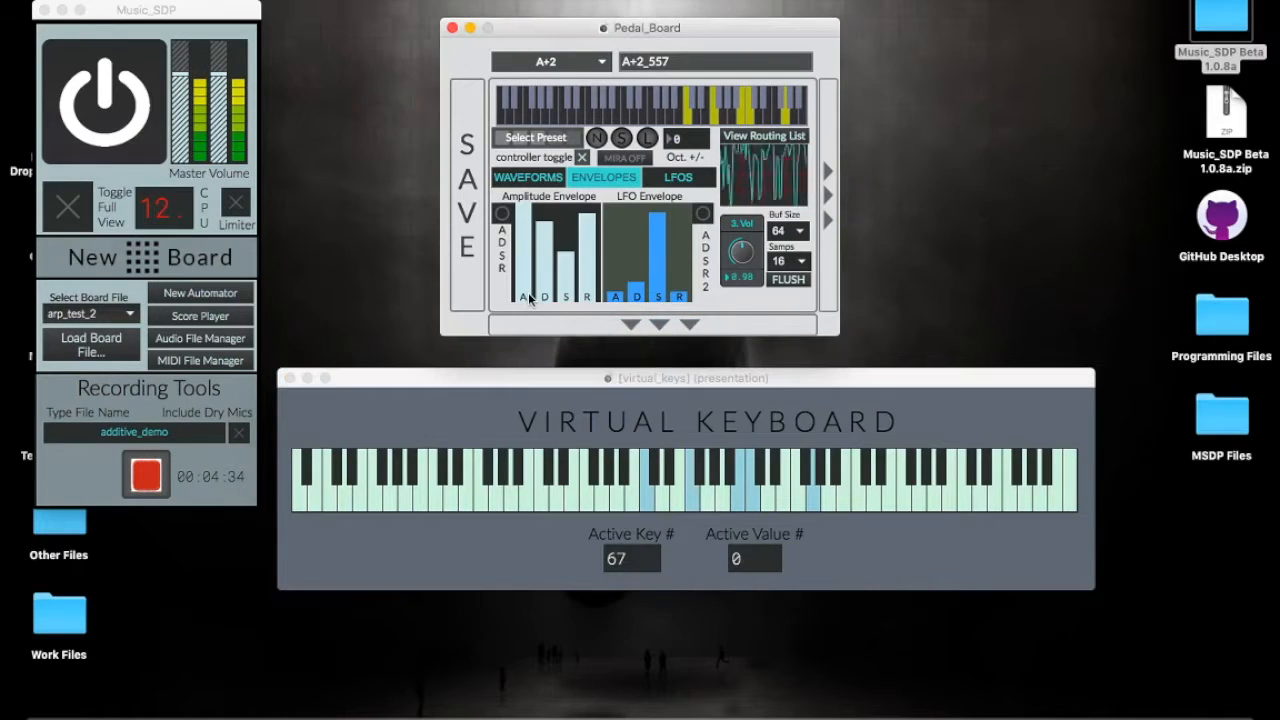
pyautogui.click(528, 292)
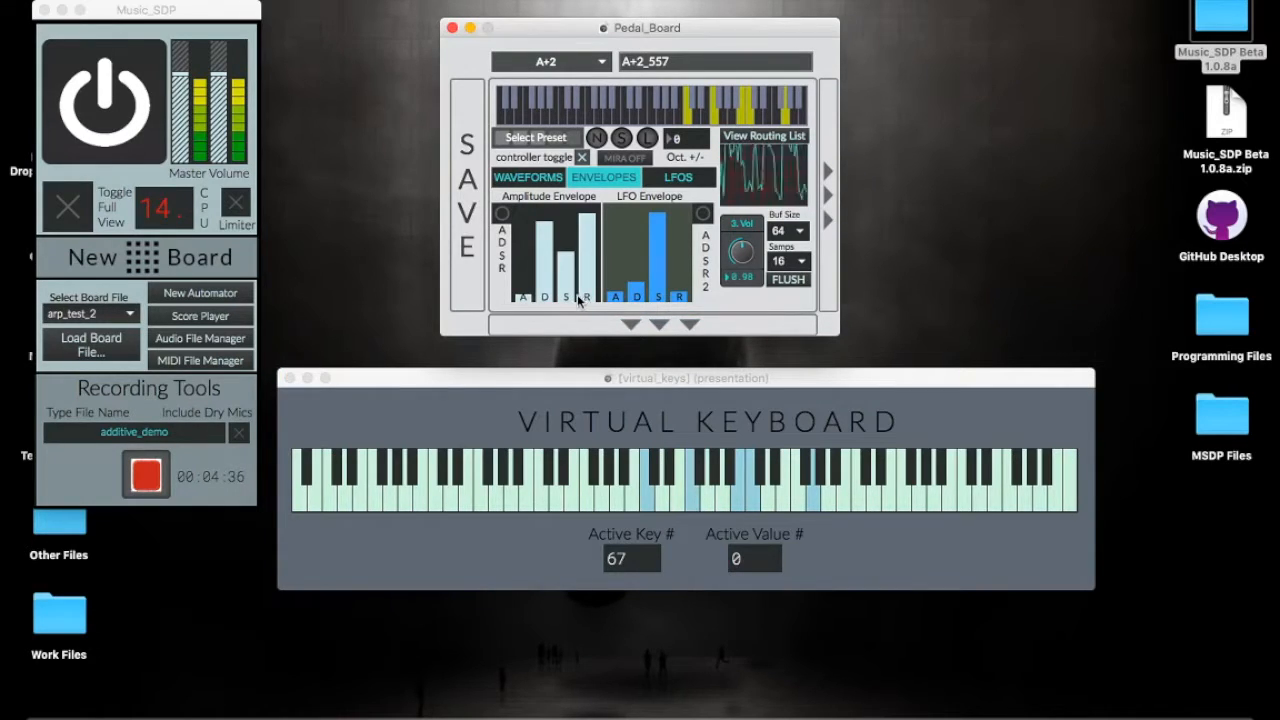
pyautogui.click(572, 299)
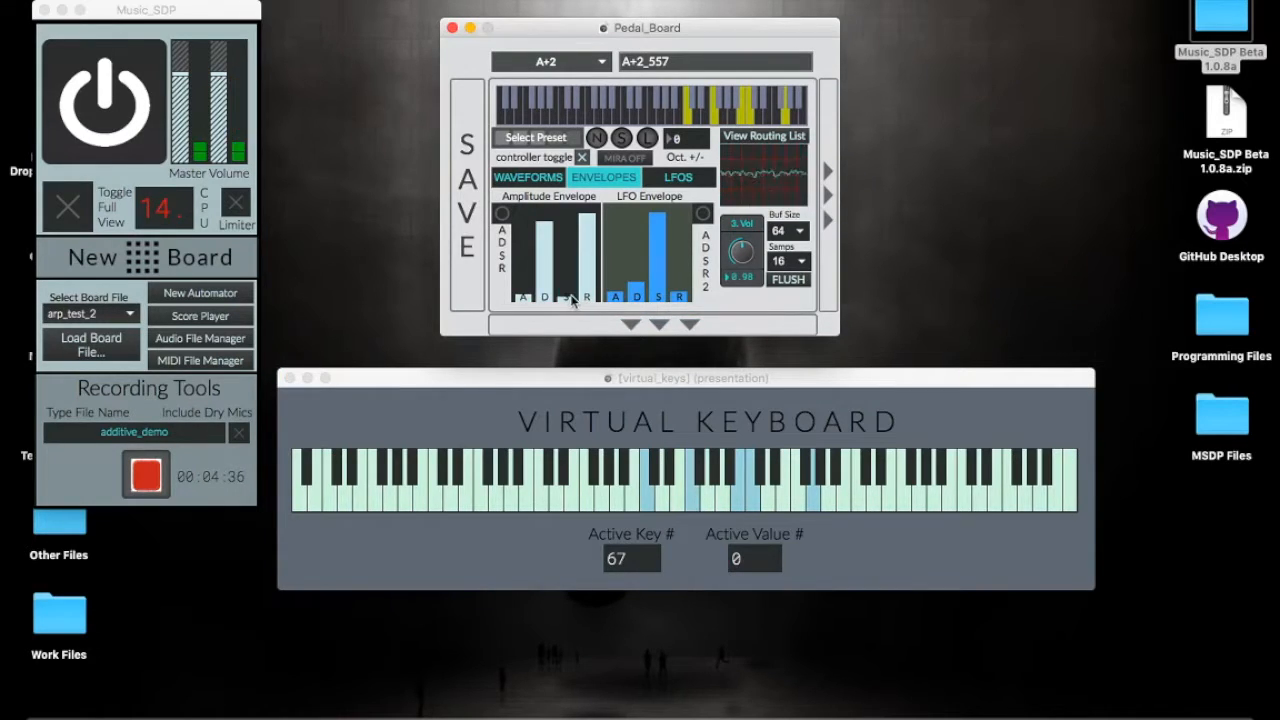
# Step: Release key 60, play key 62, and retrigger held keys including 65 and 79 on the virtual keyboard
pyautogui.click(645, 502)
pyautogui.click(657, 497)
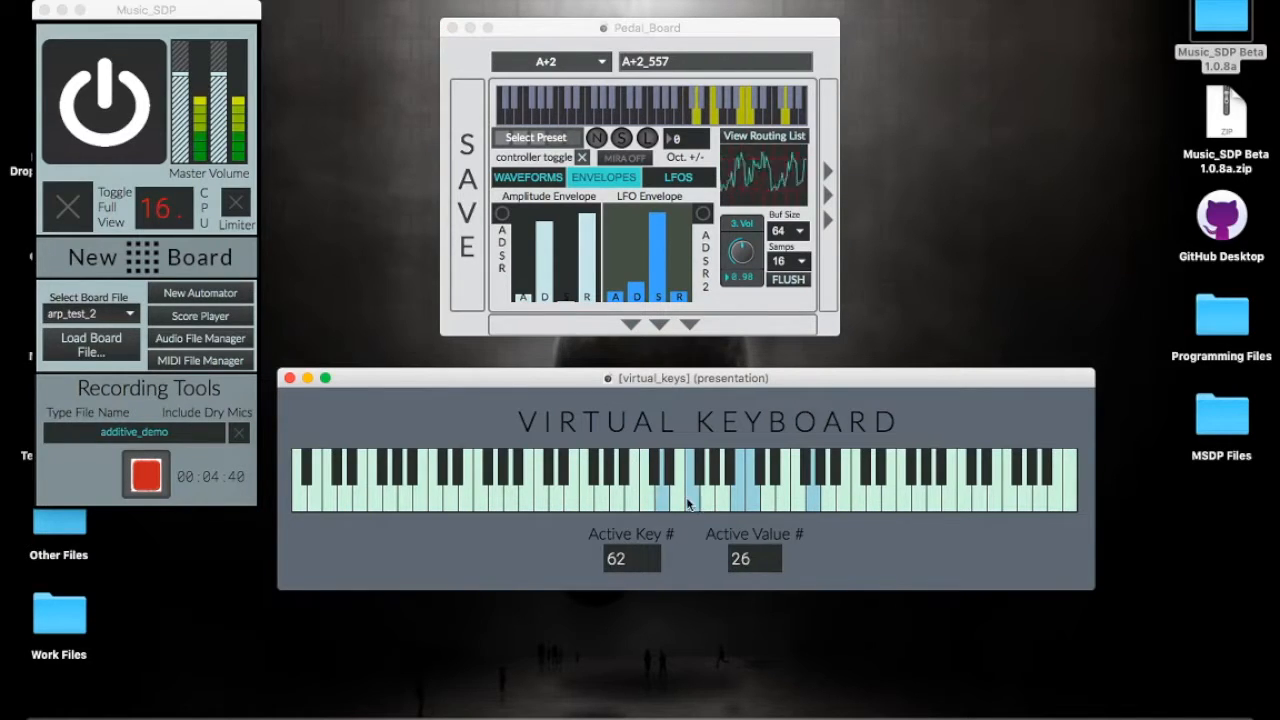
pyautogui.click(746, 503)
pyautogui.click(740, 503)
pyautogui.click(740, 503)
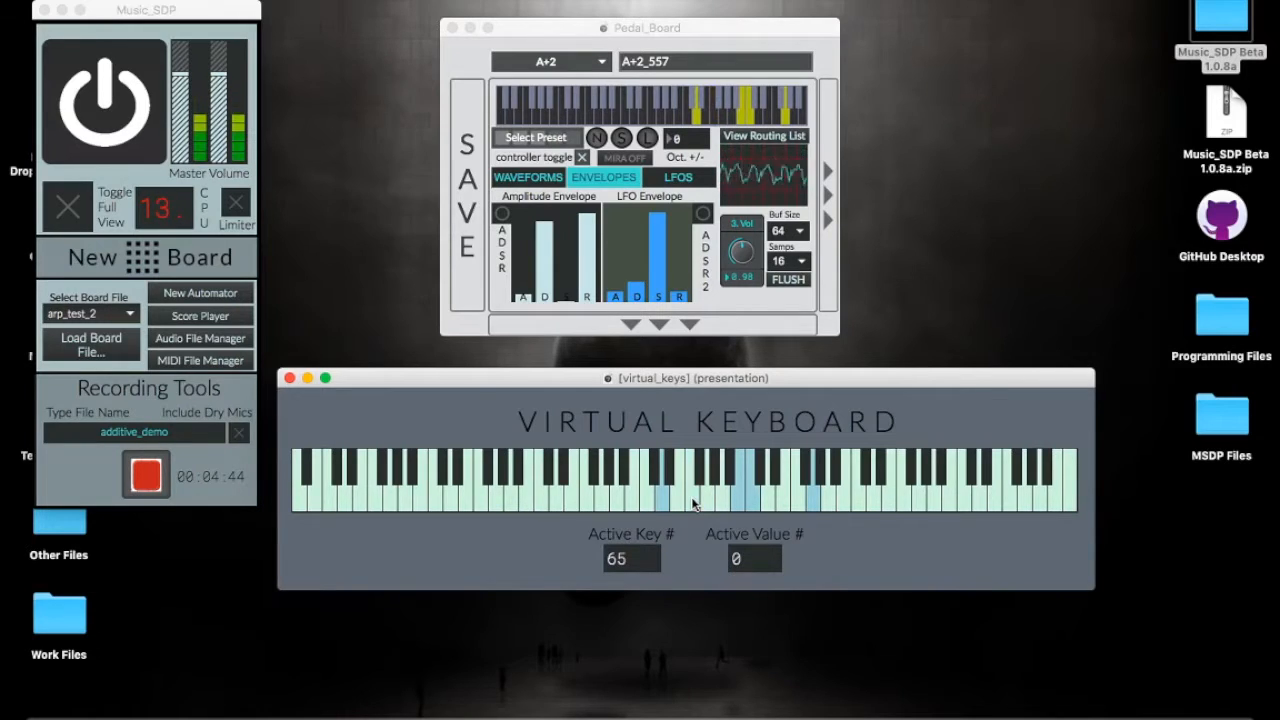
pyautogui.click(811, 502)
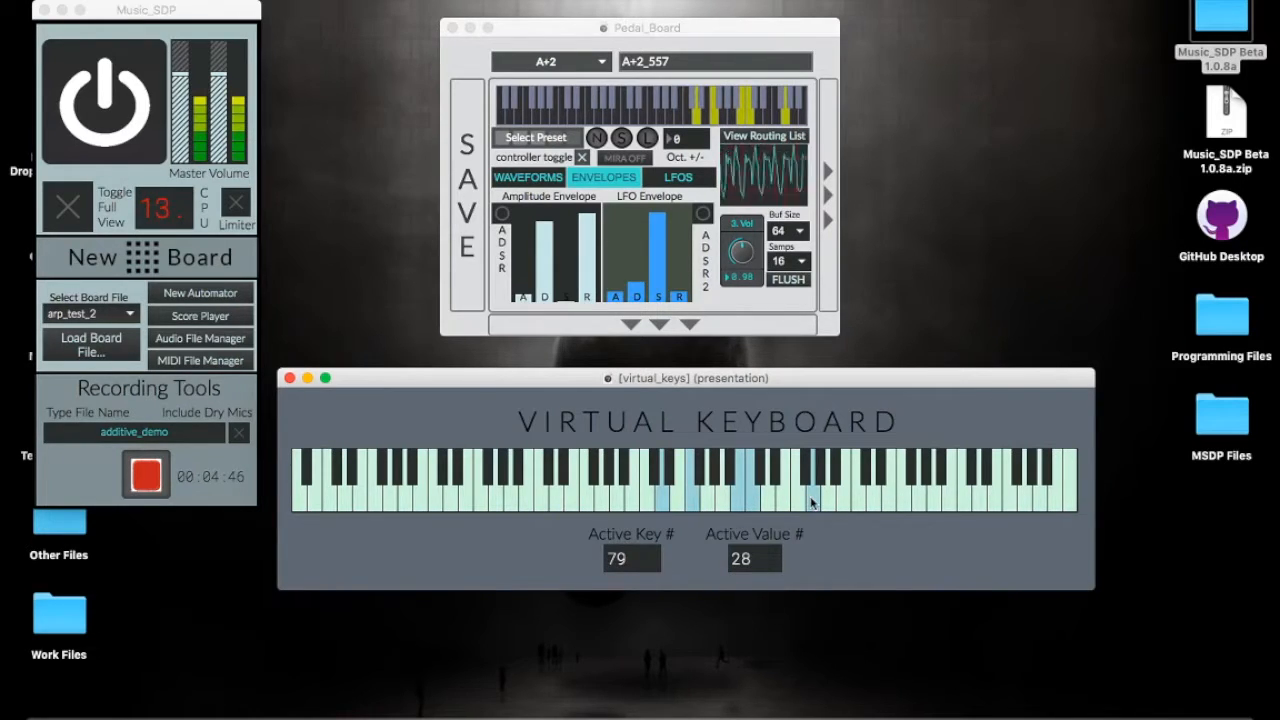
# Step: Lower the amplitude envelope's decay and release to near minimum, retrigger and release keys 62 and 65, and play key 67
pyautogui.moveTo(550, 285)
pyautogui.mouseDown()
pyautogui.moveTo(547, 295)
pyautogui.moveTo(592, 292)
pyautogui.mouseUp()
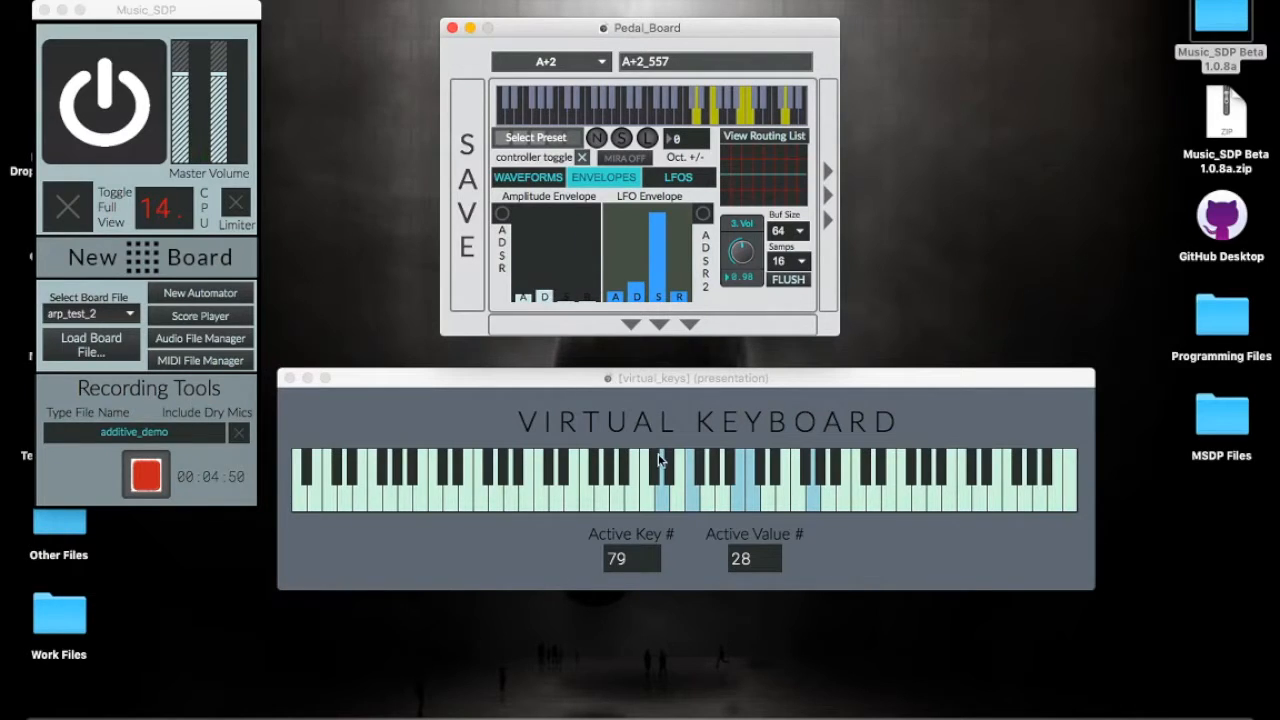
pyautogui.click(669, 503)
pyautogui.click(660, 503)
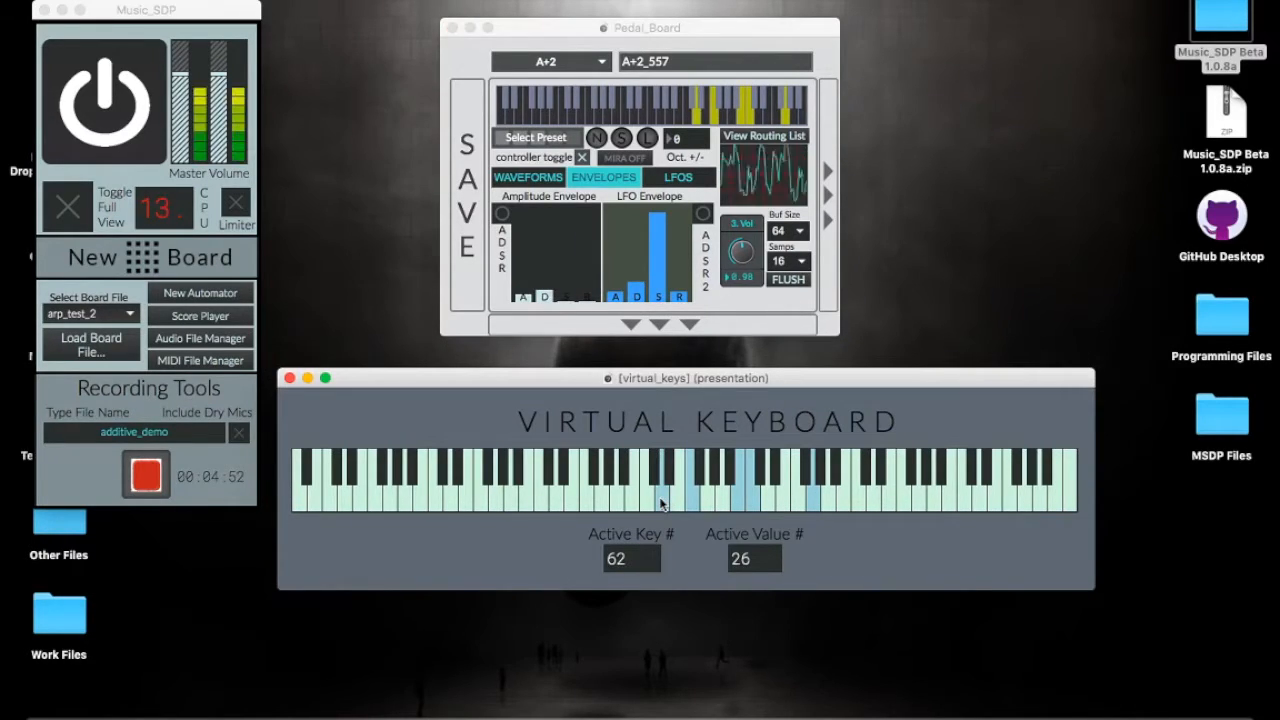
pyautogui.click(692, 503)
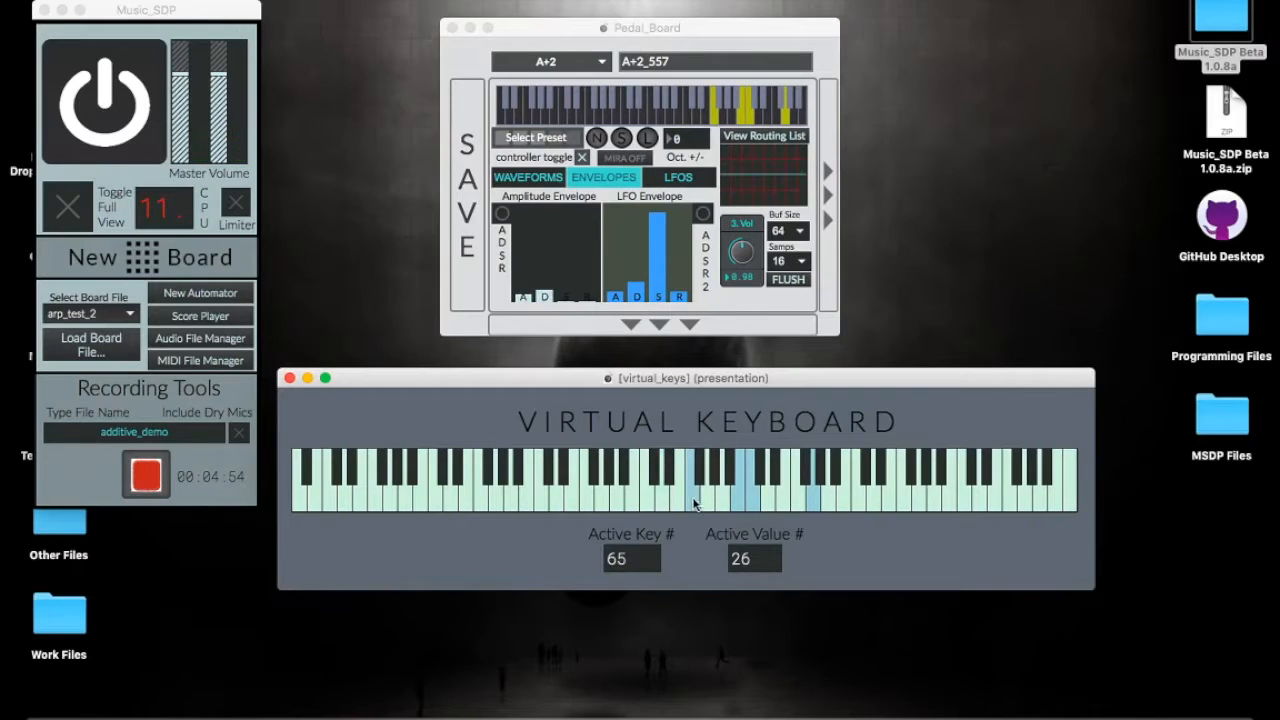
pyautogui.click(705, 505)
pyautogui.click(705, 505)
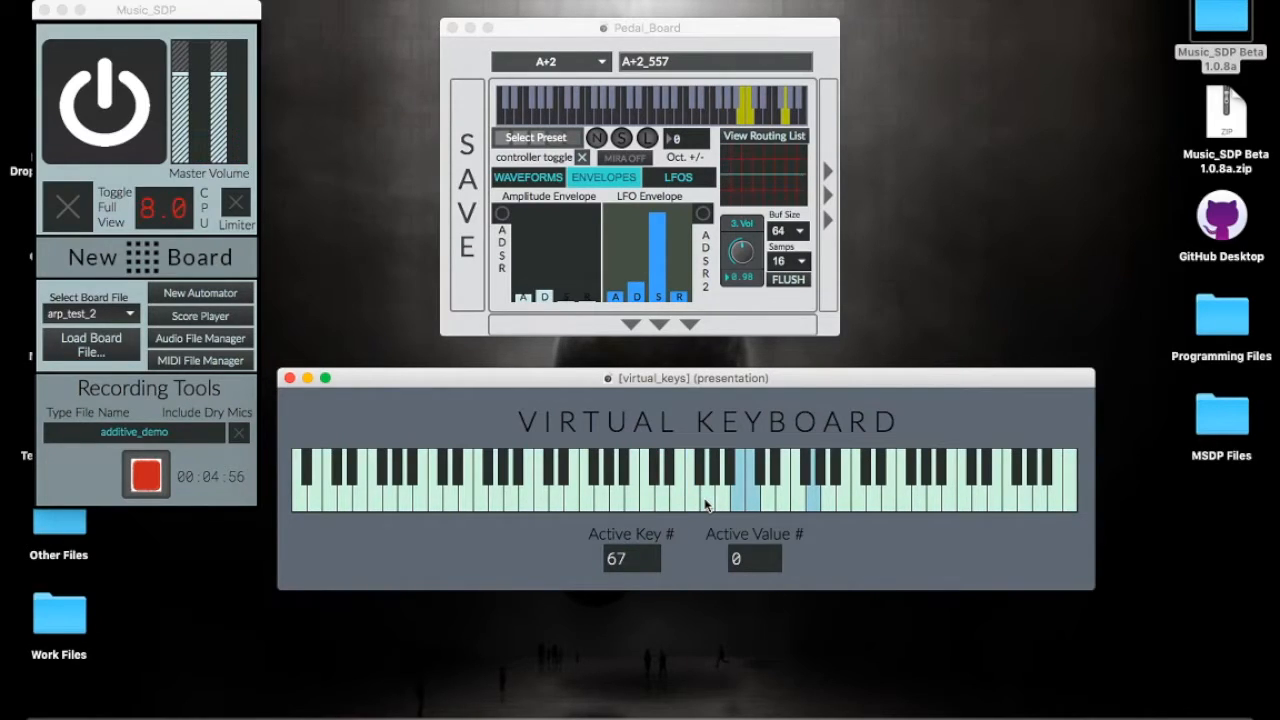
# Step: Raise the amplitude envelope's attack near maximum, release the held keys 71, 72 and 79, and play keys 59, 60, 62 and 69
pyautogui.click(520, 218)
pyautogui.click(635, 509)
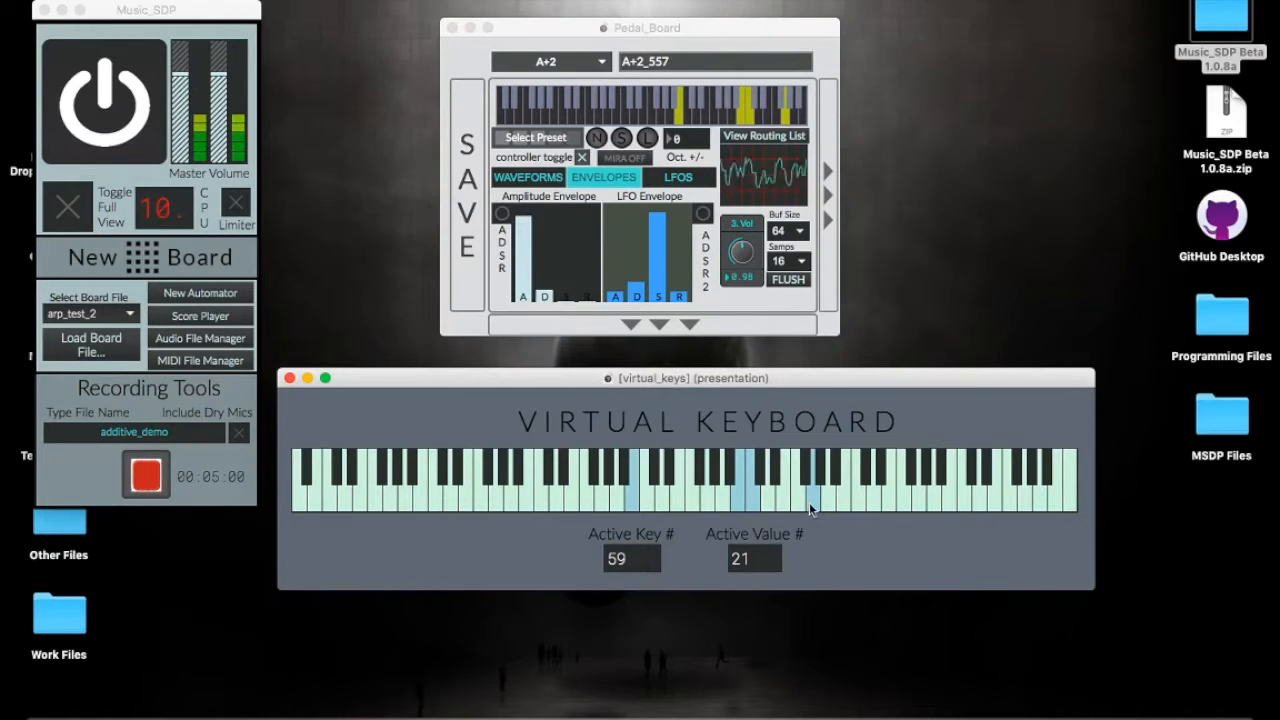
pyautogui.click(807, 501)
pyautogui.moveTo(757, 503); pyautogui.dragTo(687, 503)
pyautogui.click(636, 503)
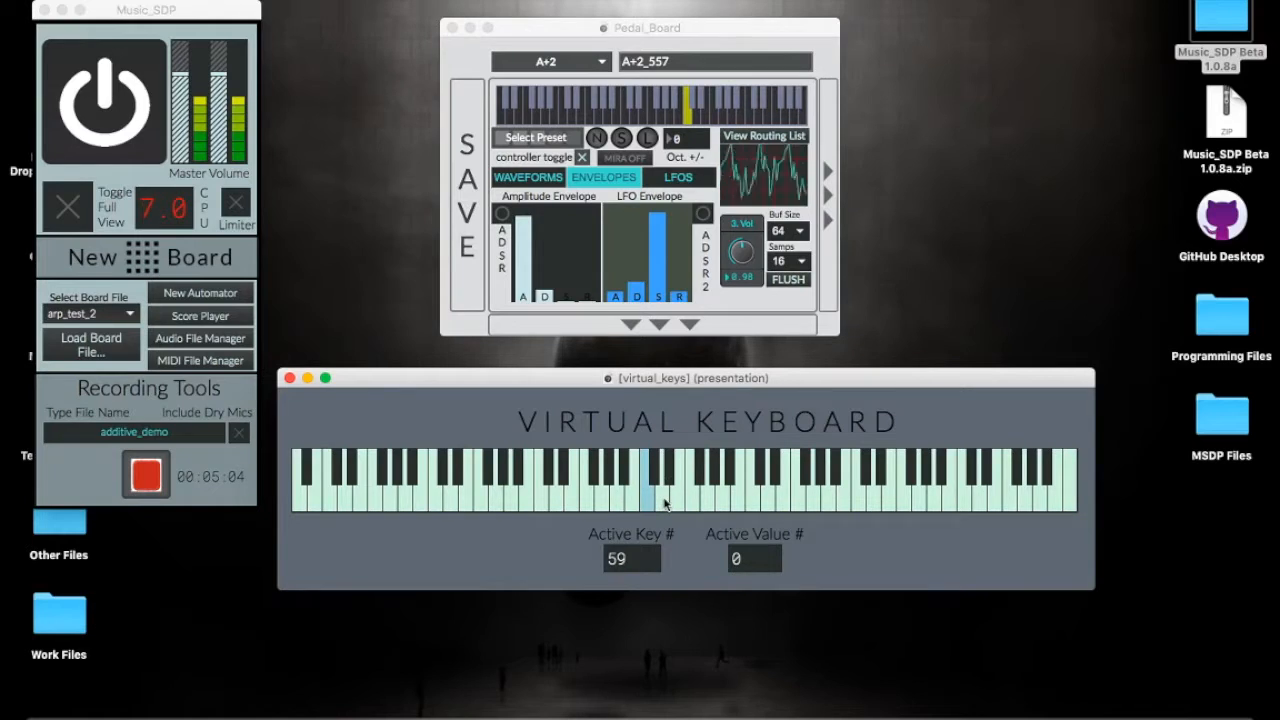
pyautogui.click(656, 503)
pyautogui.click(718, 503)
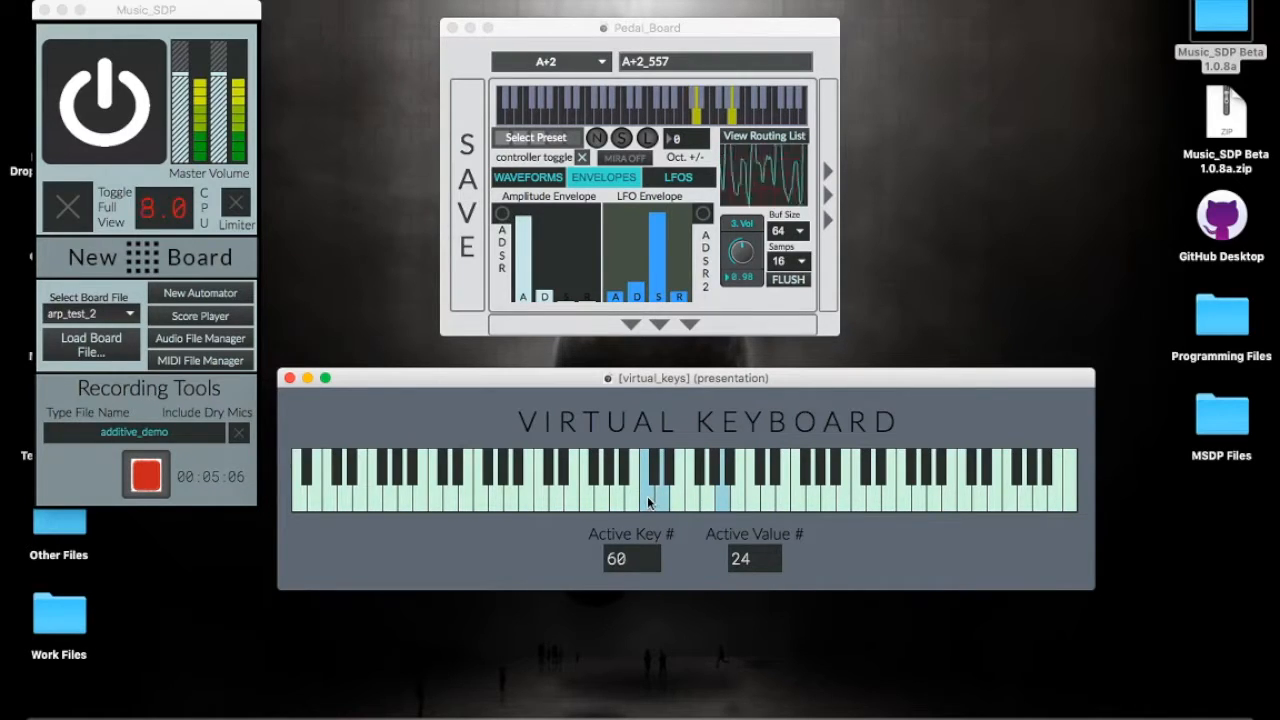
# Step: Release the held keys, then raise the amplitude envelope's sustain to about halfway and its release to near maximum
pyautogui.click(720, 503)
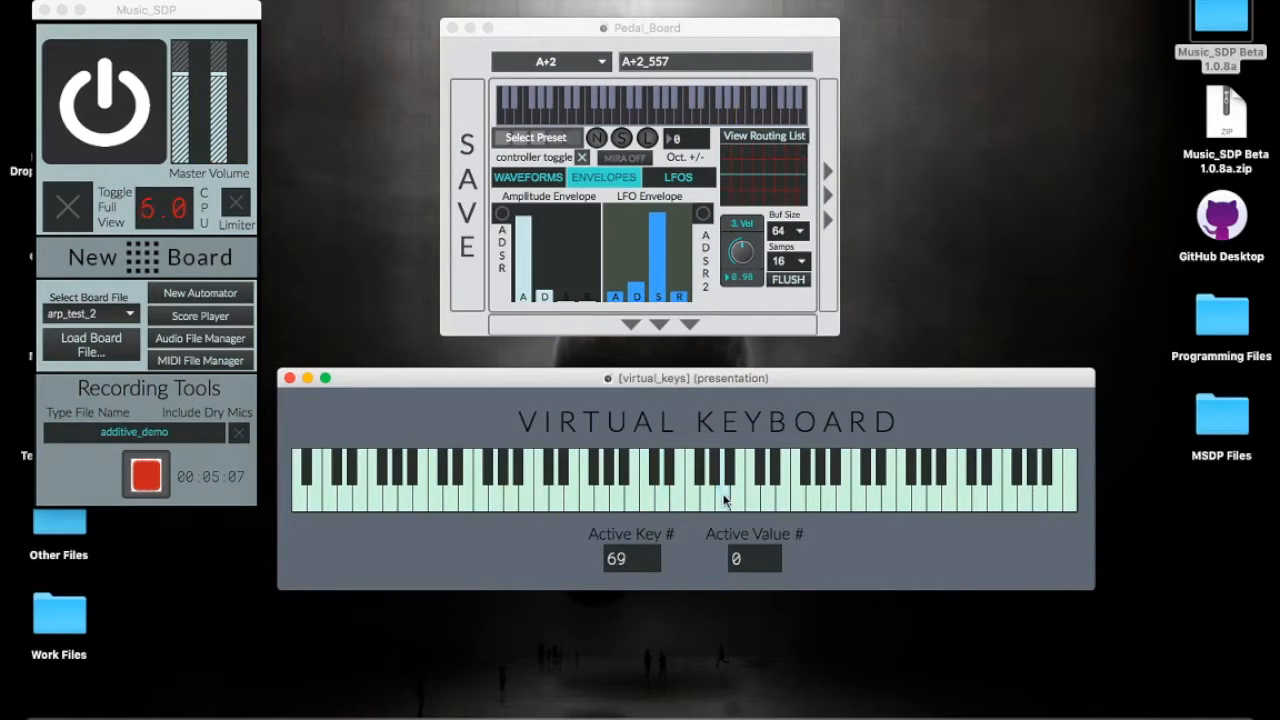
pyautogui.click(566, 246)
pyautogui.click(587, 230)
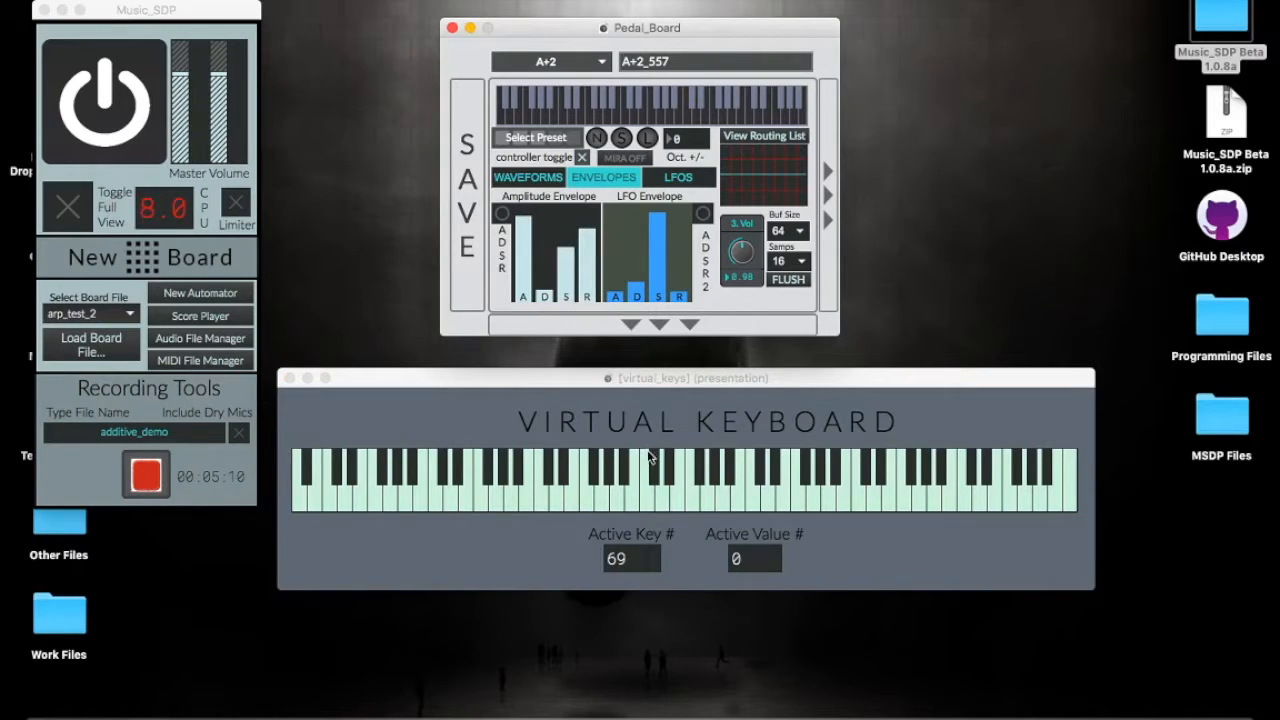
# Step: Play and hold keys 60, 64 and 71 on the virtual keyboard
pyautogui.click(649, 492)
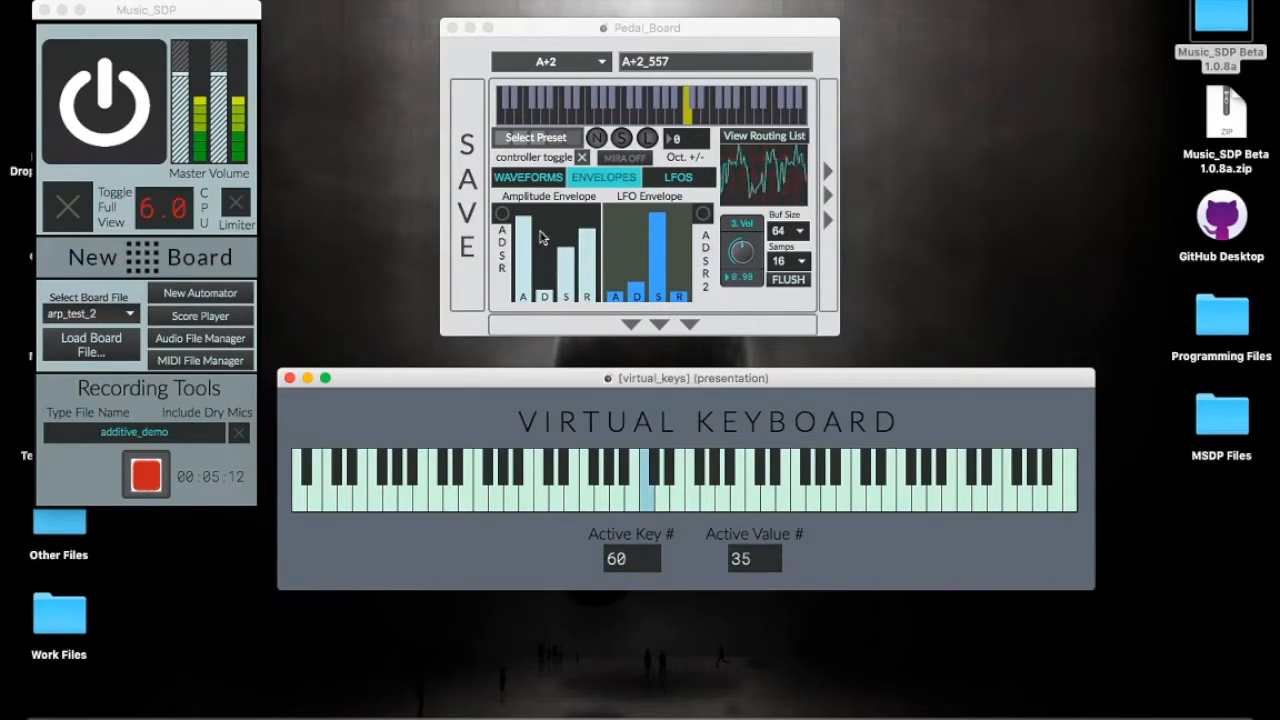
pyautogui.click(681, 496)
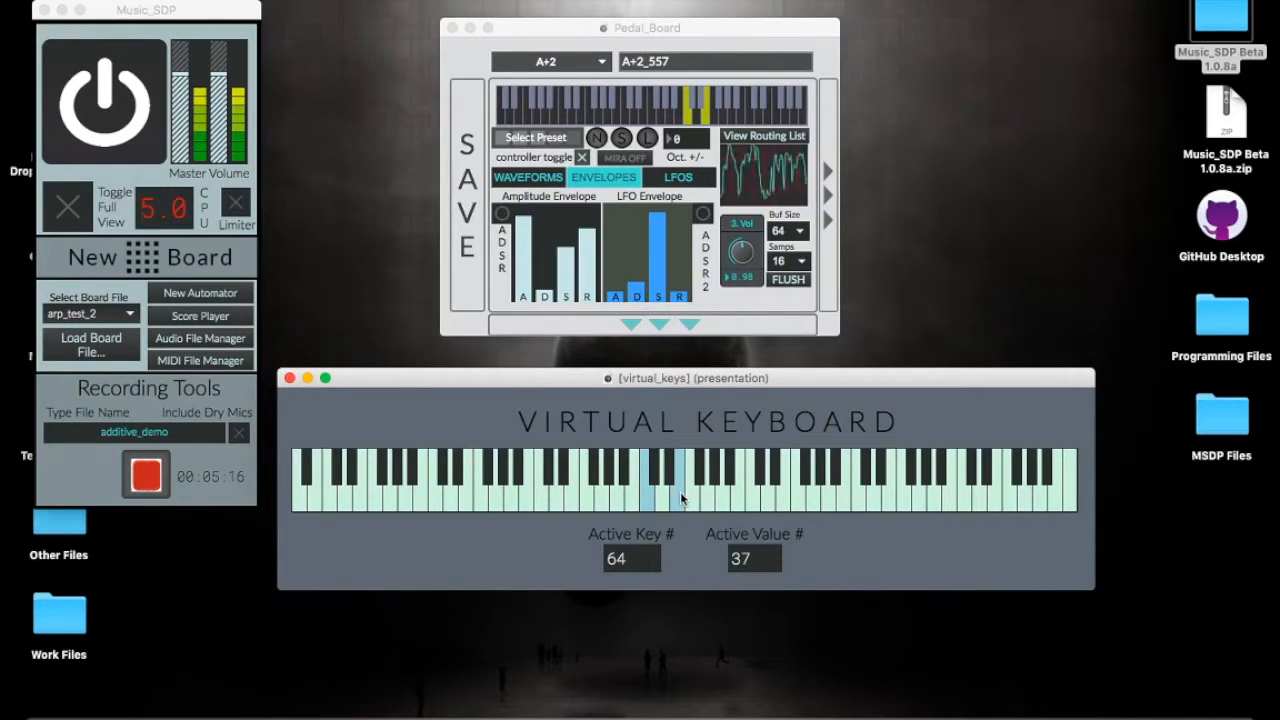
pyautogui.click(738, 505)
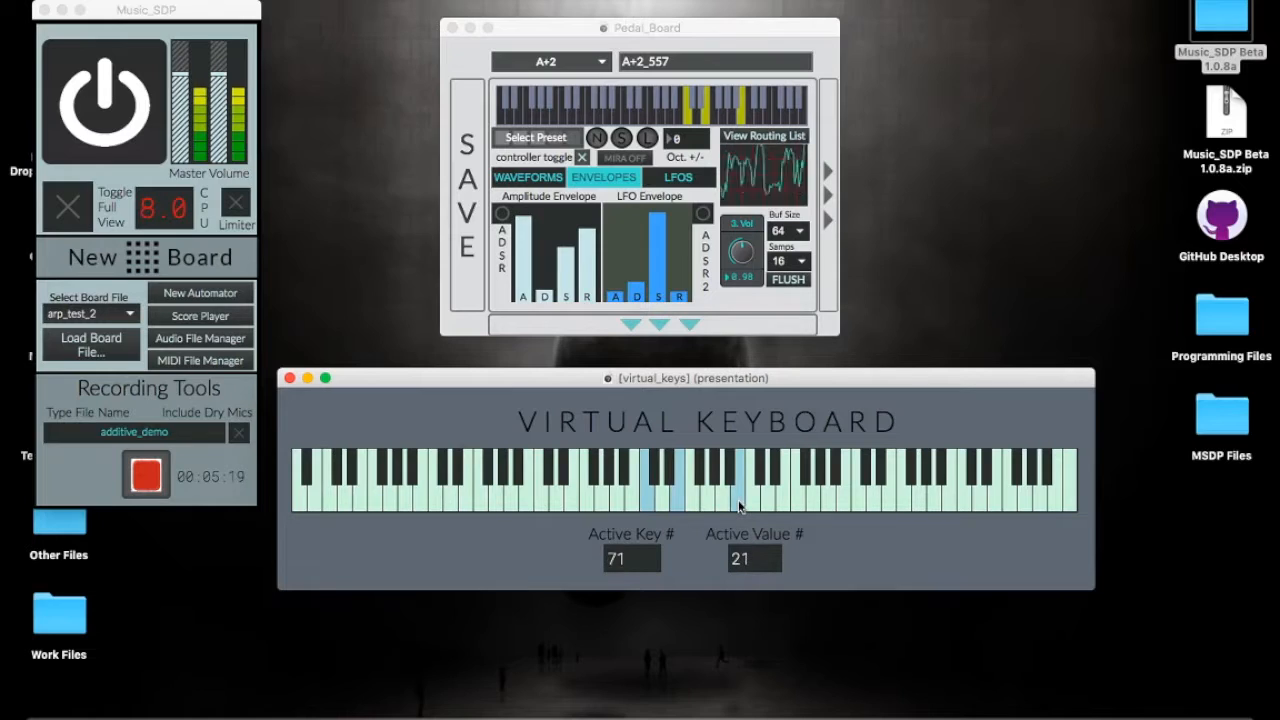
# Step: Turn on LFO 1 and lower the volumes of oscillators 2 (fm3) and 3 (dbass) to 0
pyautogui.click(676, 178)
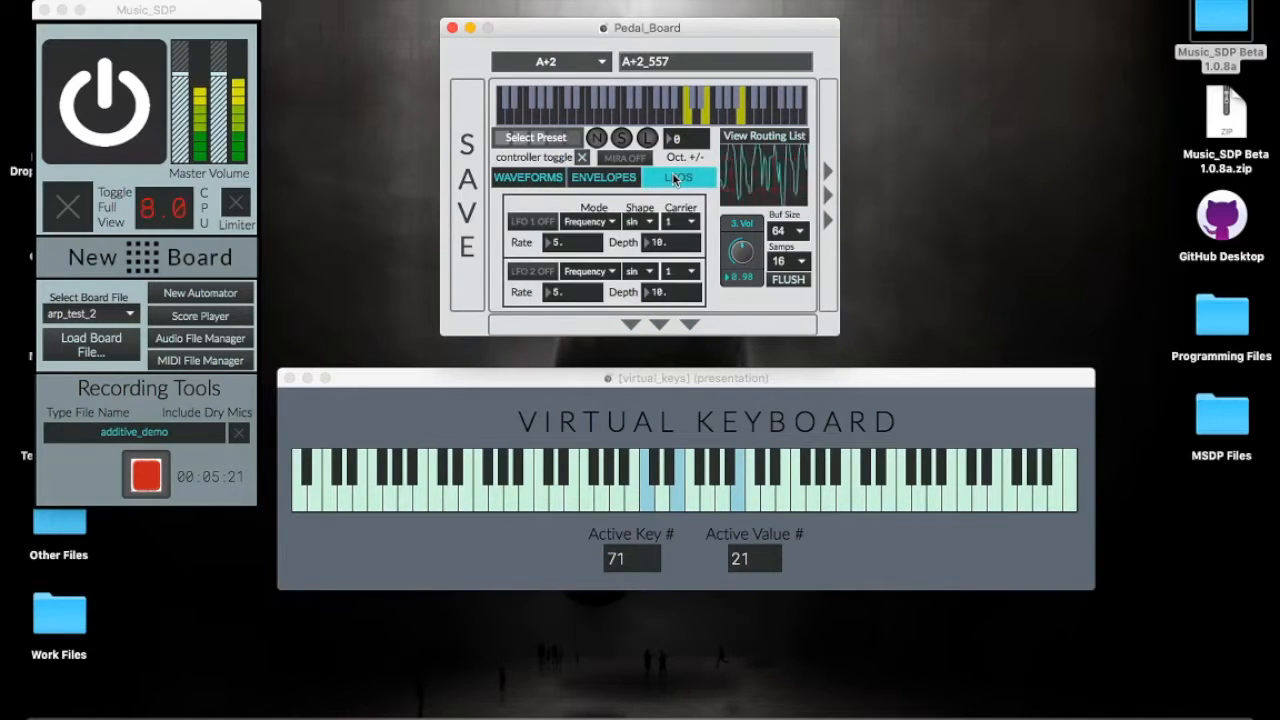
pyautogui.click(537, 221)
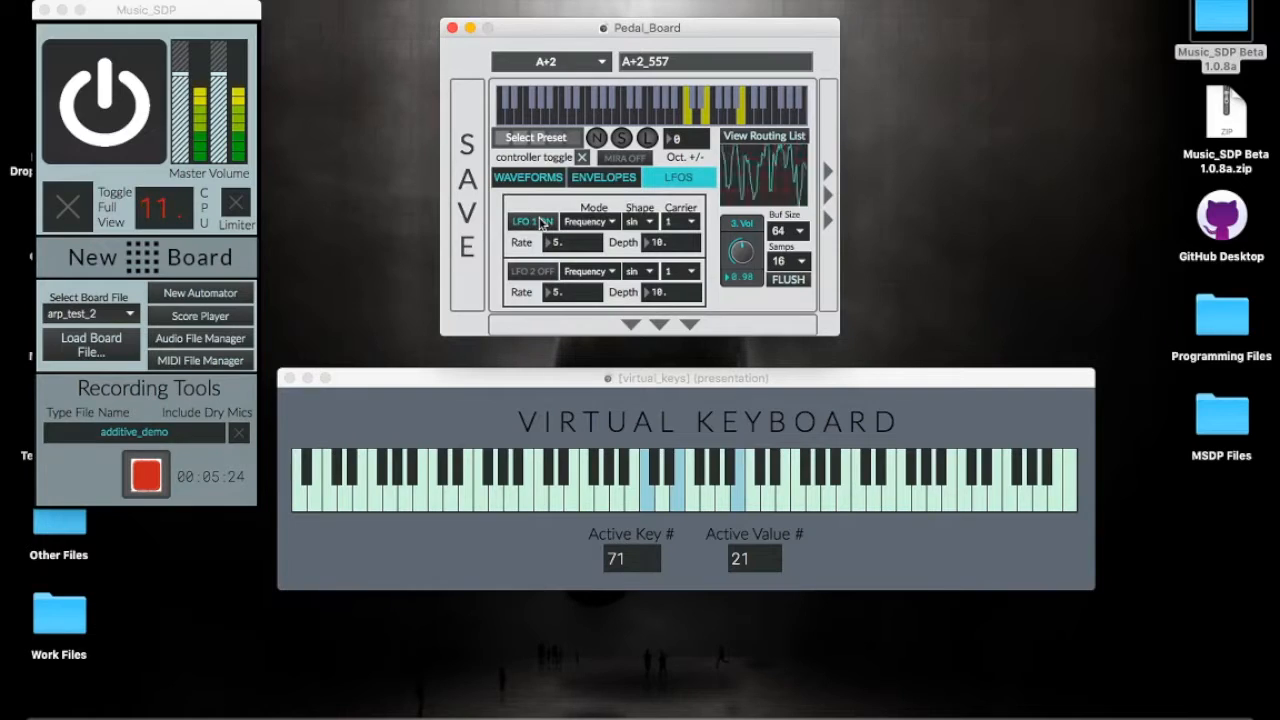
pyautogui.click(542, 178)
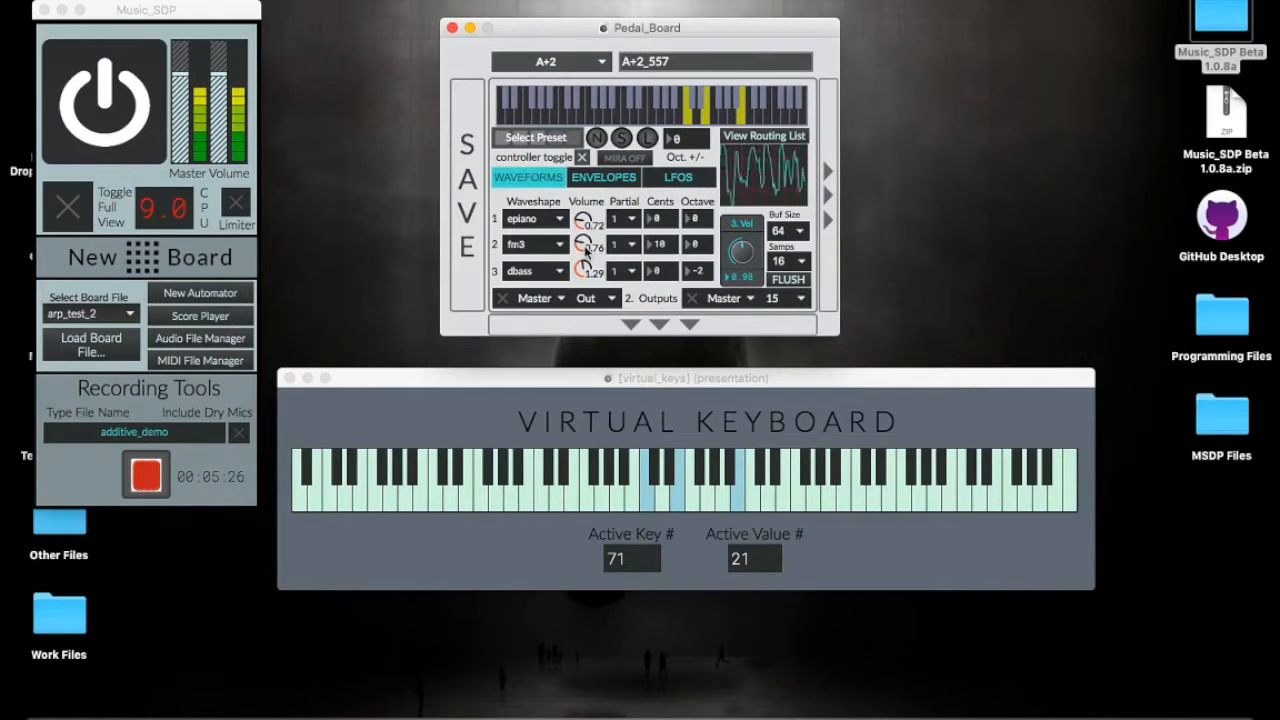
pyautogui.moveTo(582, 270)
pyautogui.mouseDown()
pyautogui.moveTo(584, 282)
pyautogui.moveTo(585, 245)
pyautogui.mouseUp()
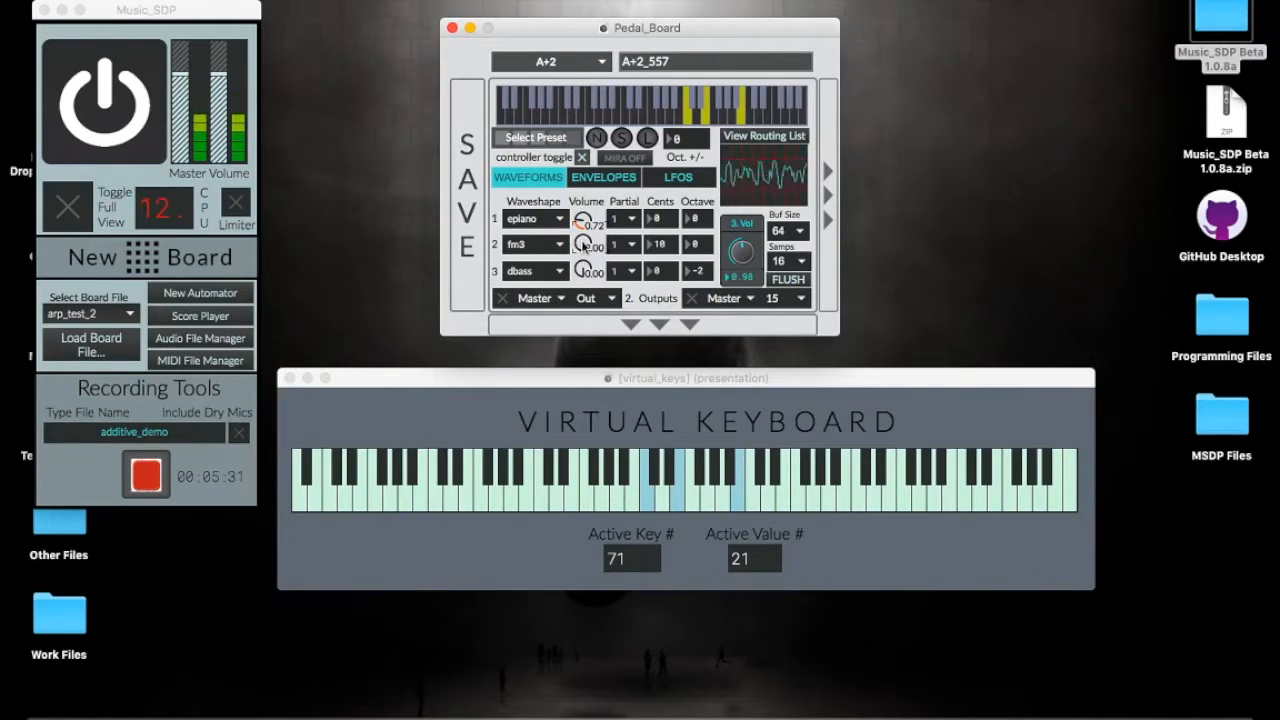
# Step: Switch LFO 1 off and back on to compare the sound of the held chord
pyautogui.click(660, 181)
pyautogui.click(550, 224)
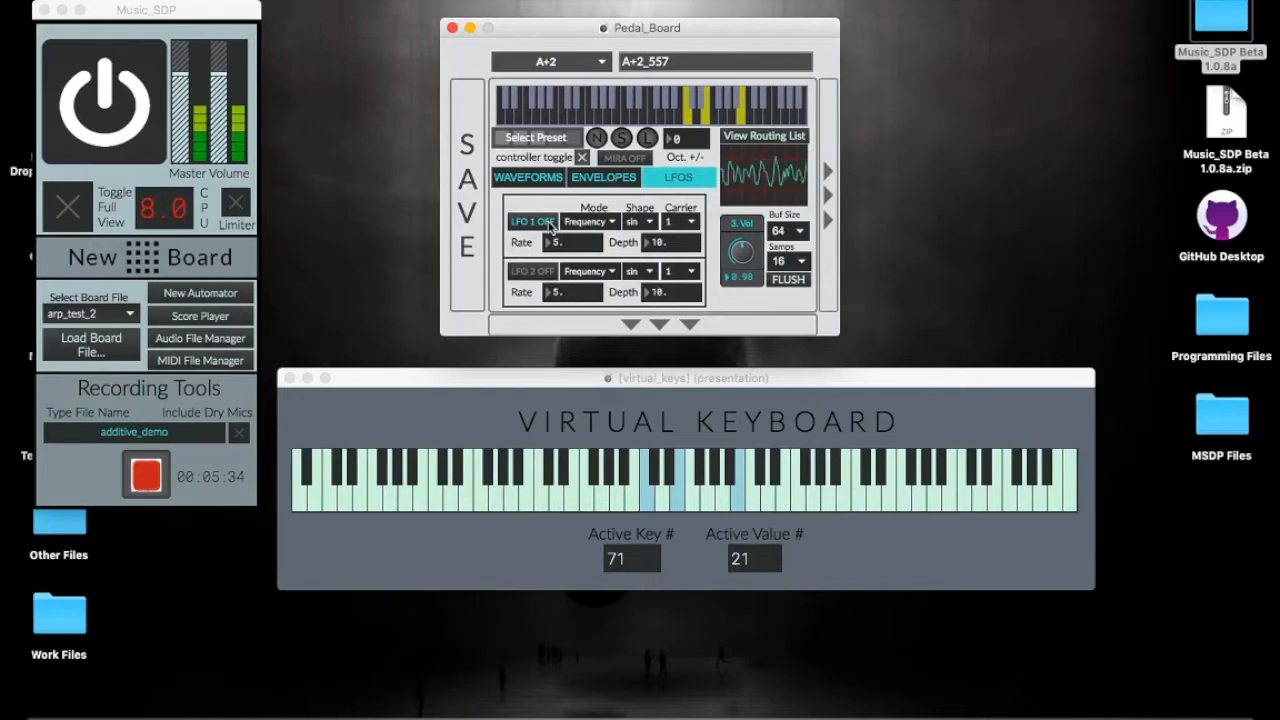
pyautogui.click(550, 224)
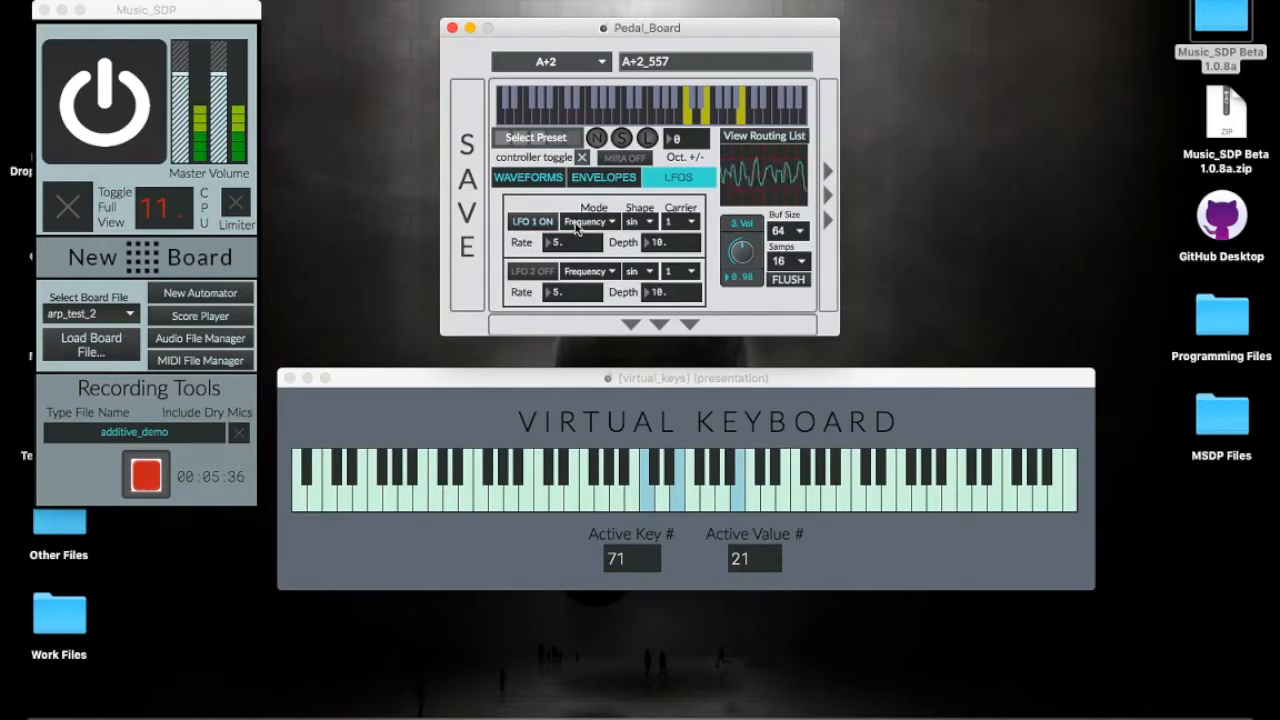
# Step: Try square, cello, fm2 and granular2 in turn as LFO 1's shape
pyautogui.click(645, 222)
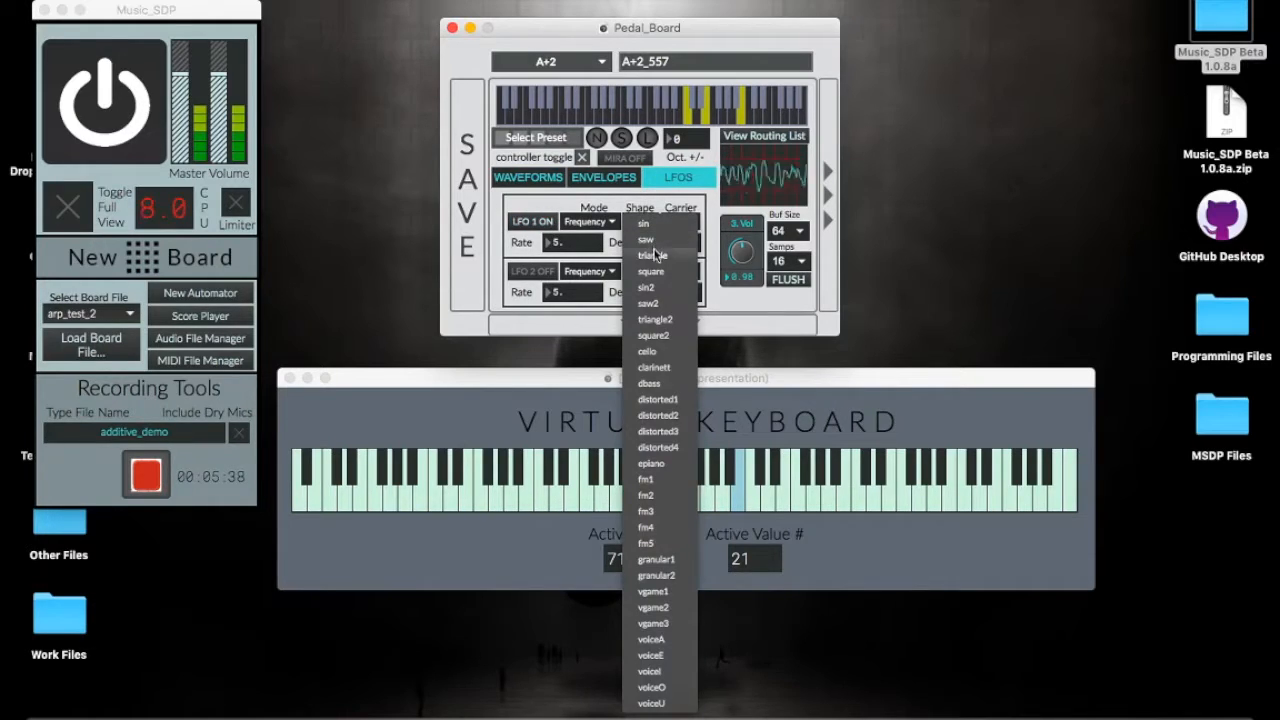
pyautogui.click(651, 272)
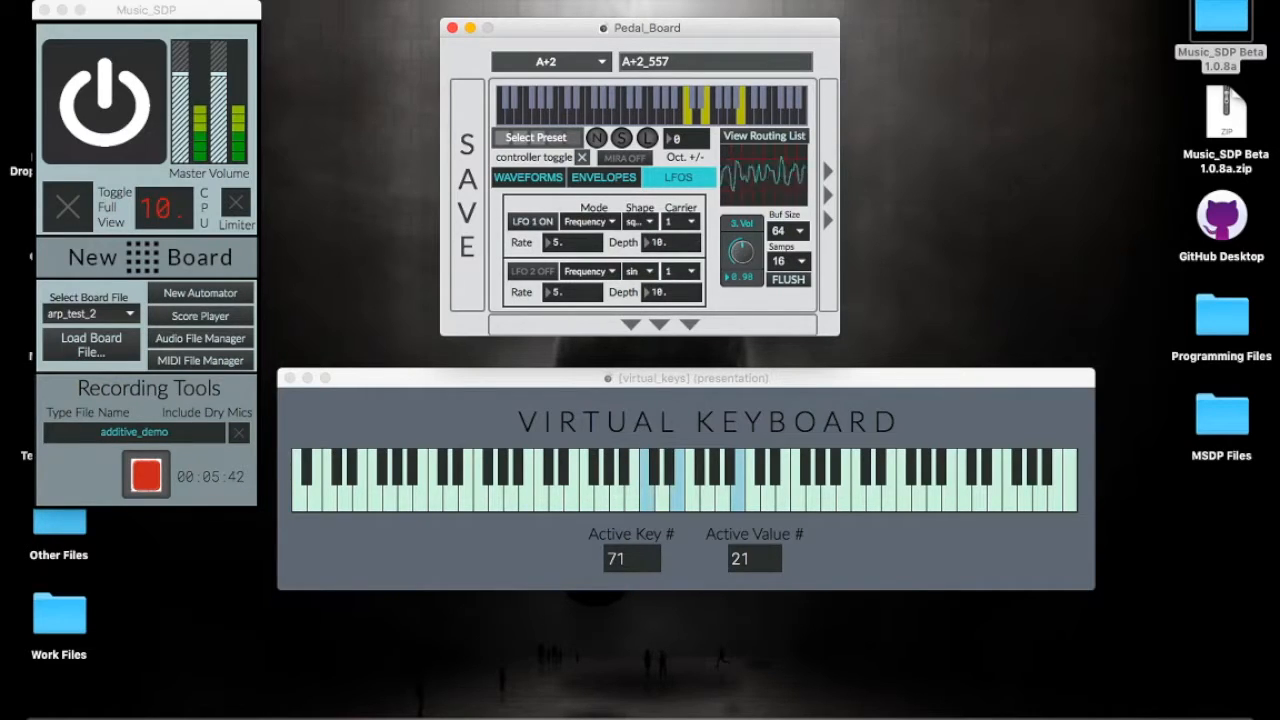
pyautogui.click(648, 222)
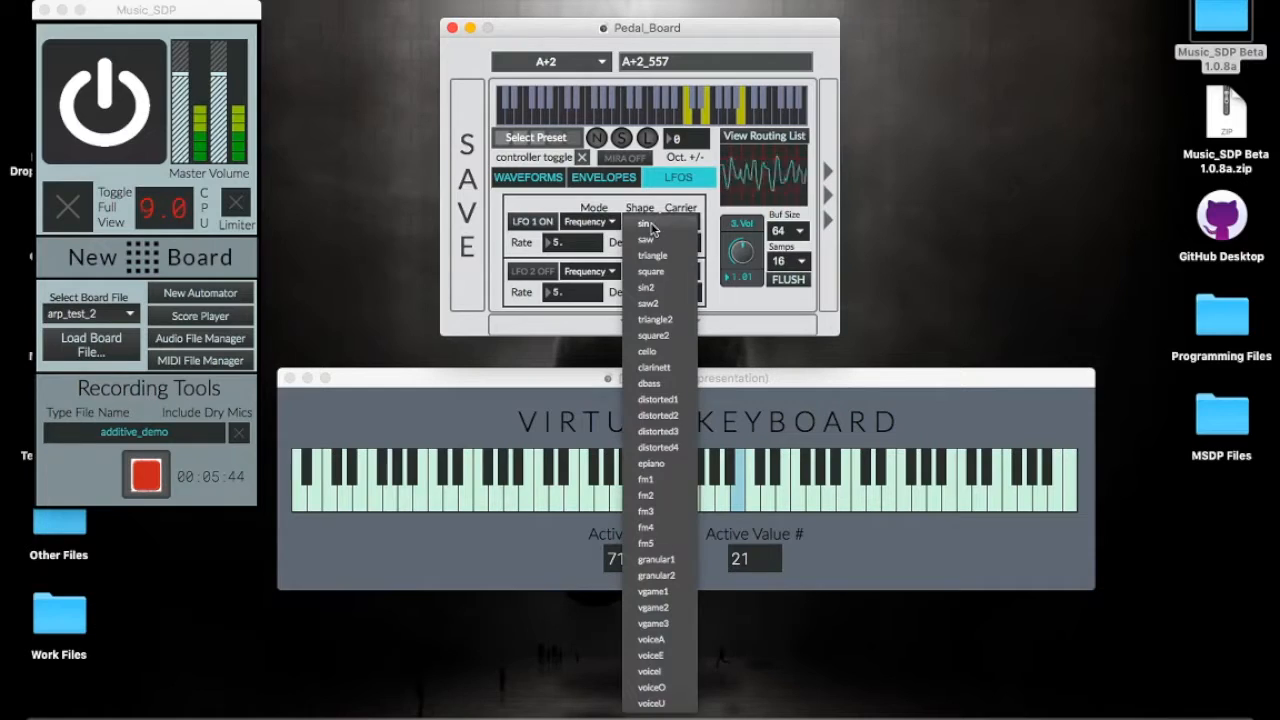
pyautogui.click(656, 350)
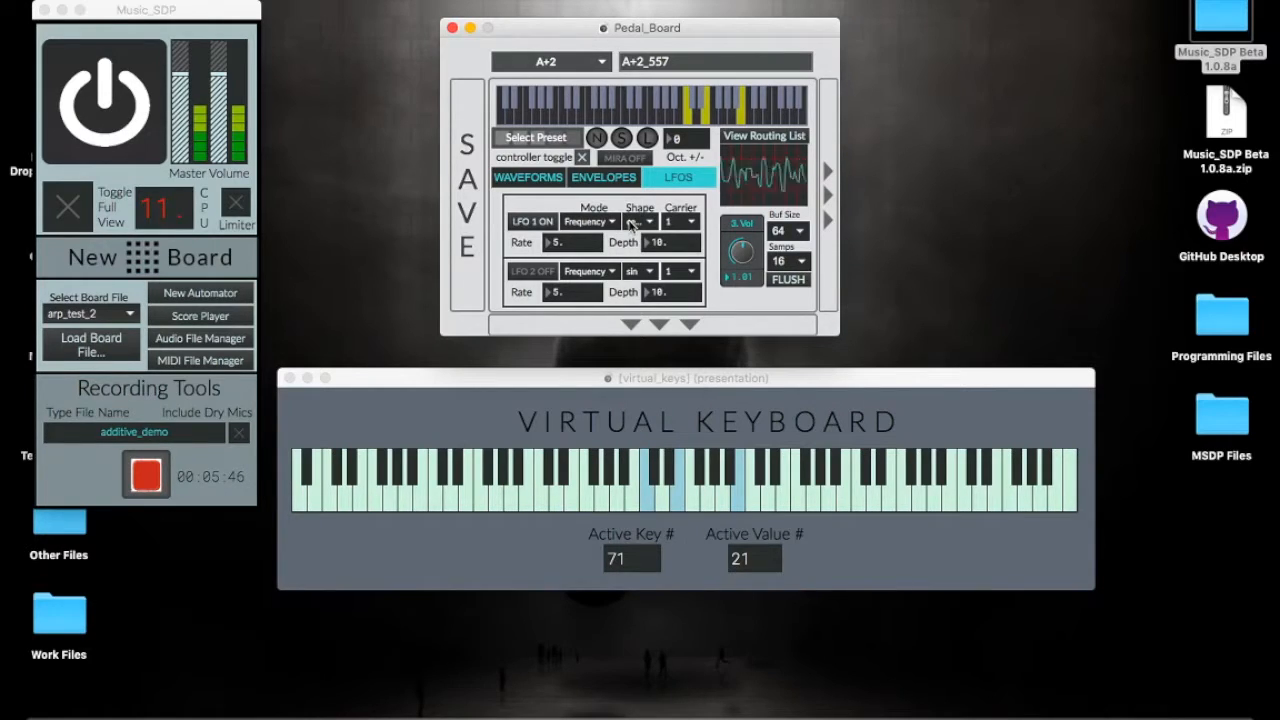
pyautogui.click(648, 222)
pyautogui.click(658, 503)
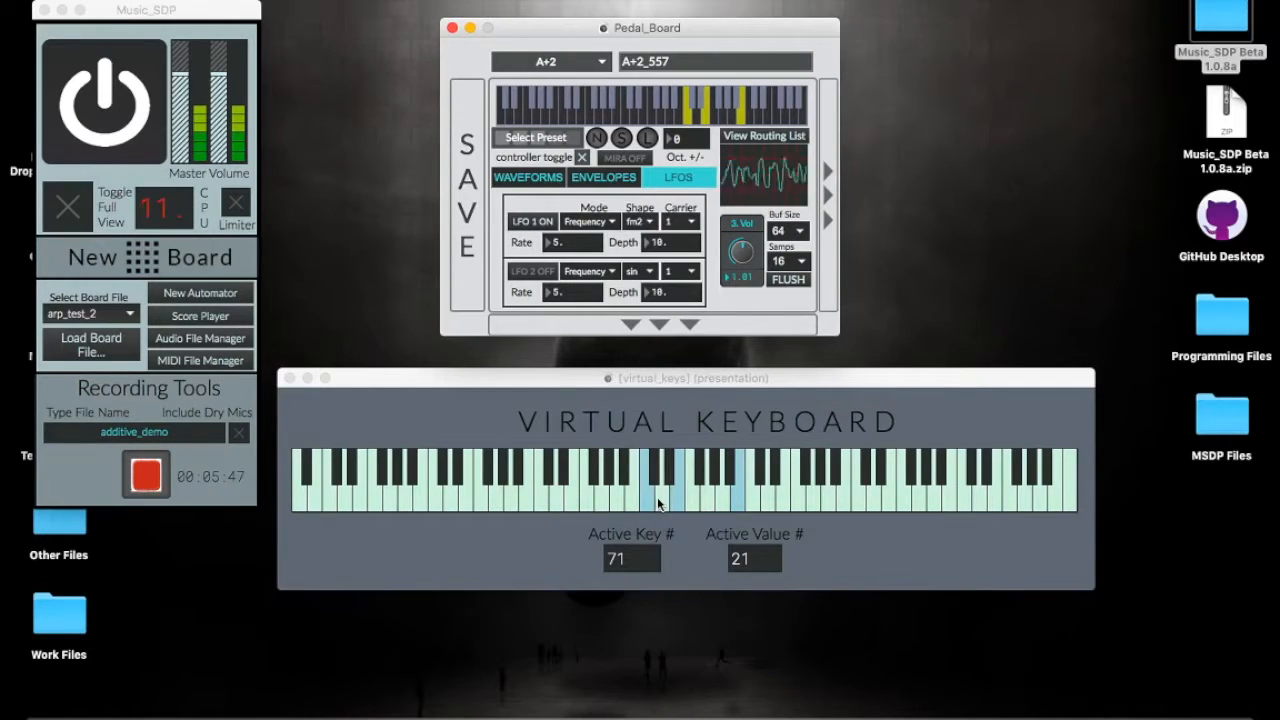
pyautogui.click(648, 226)
pyautogui.click(648, 577)
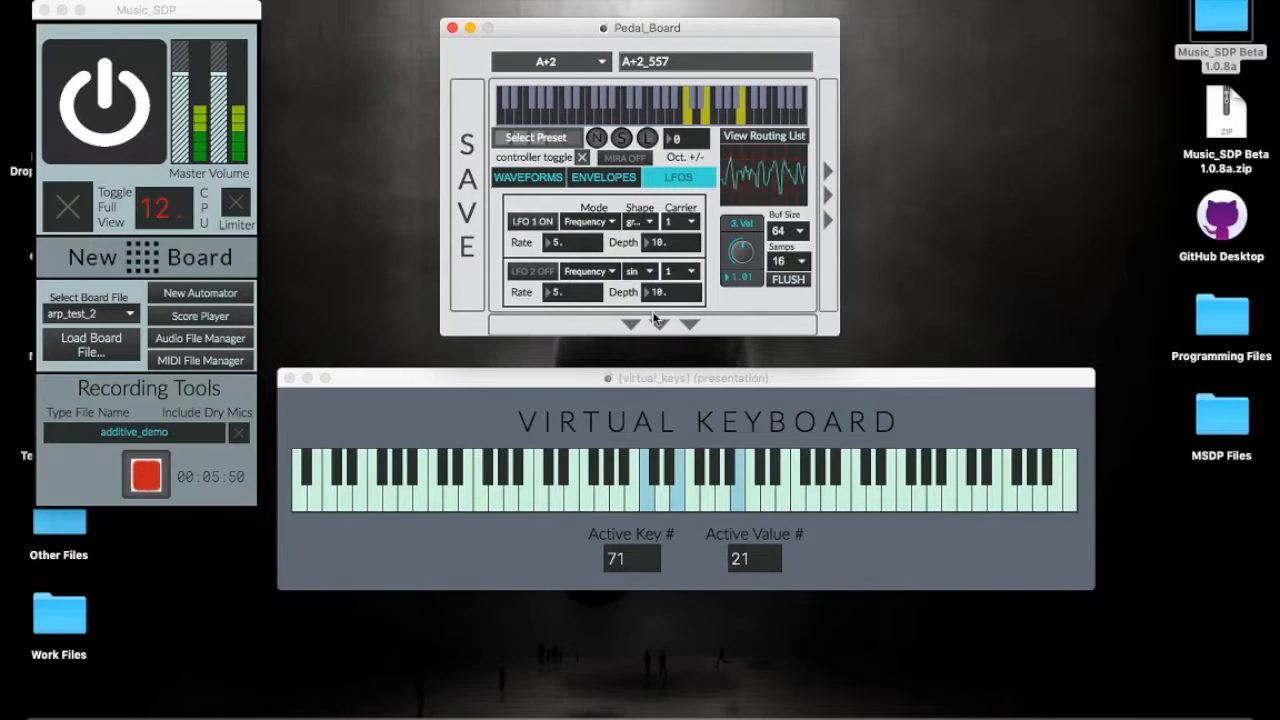
# Step: Compare the saw, sin and triangle shapes for LFO 1 and settle on saw
pyautogui.click(648, 226)
pyautogui.click(647, 239)
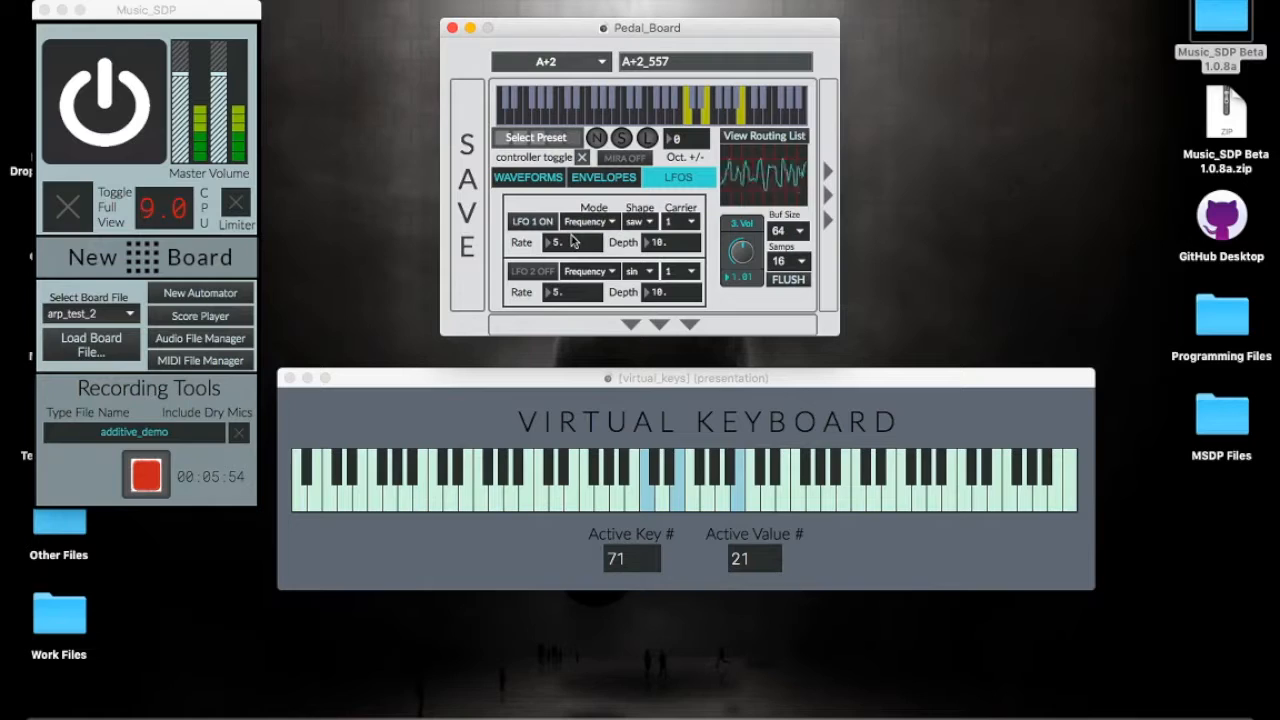
pyautogui.click(637, 227)
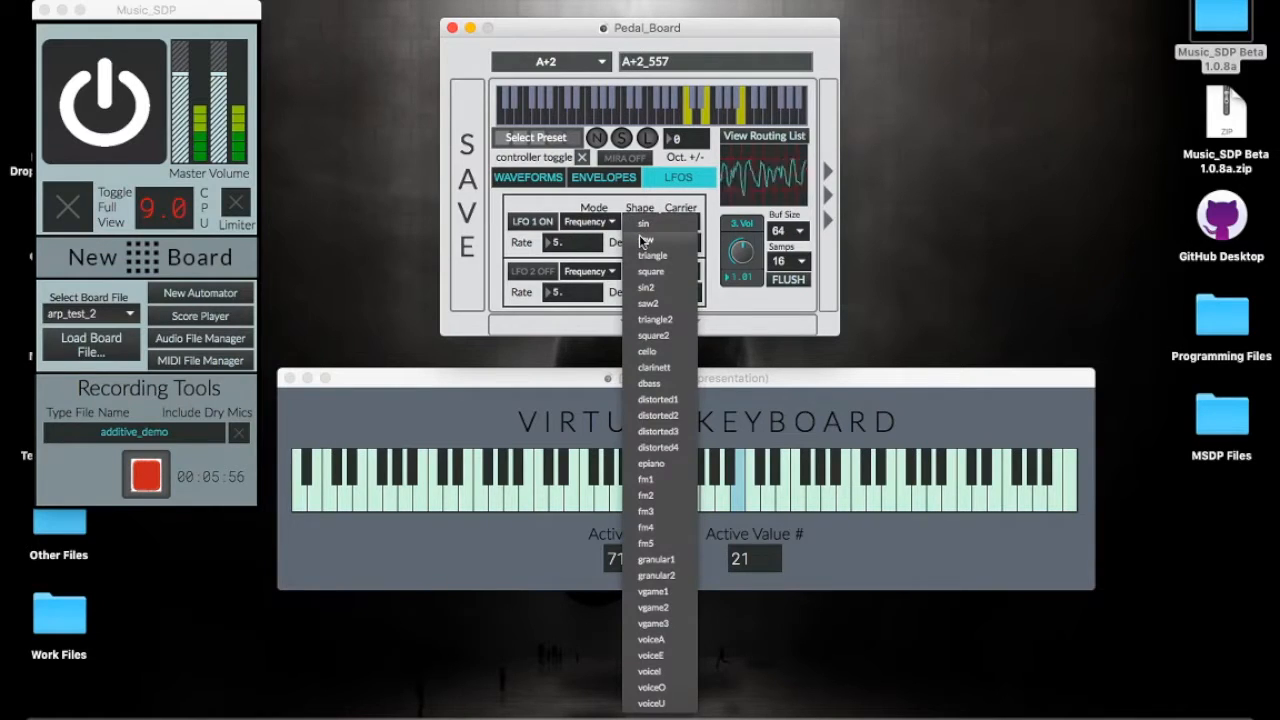
pyautogui.click(638, 228)
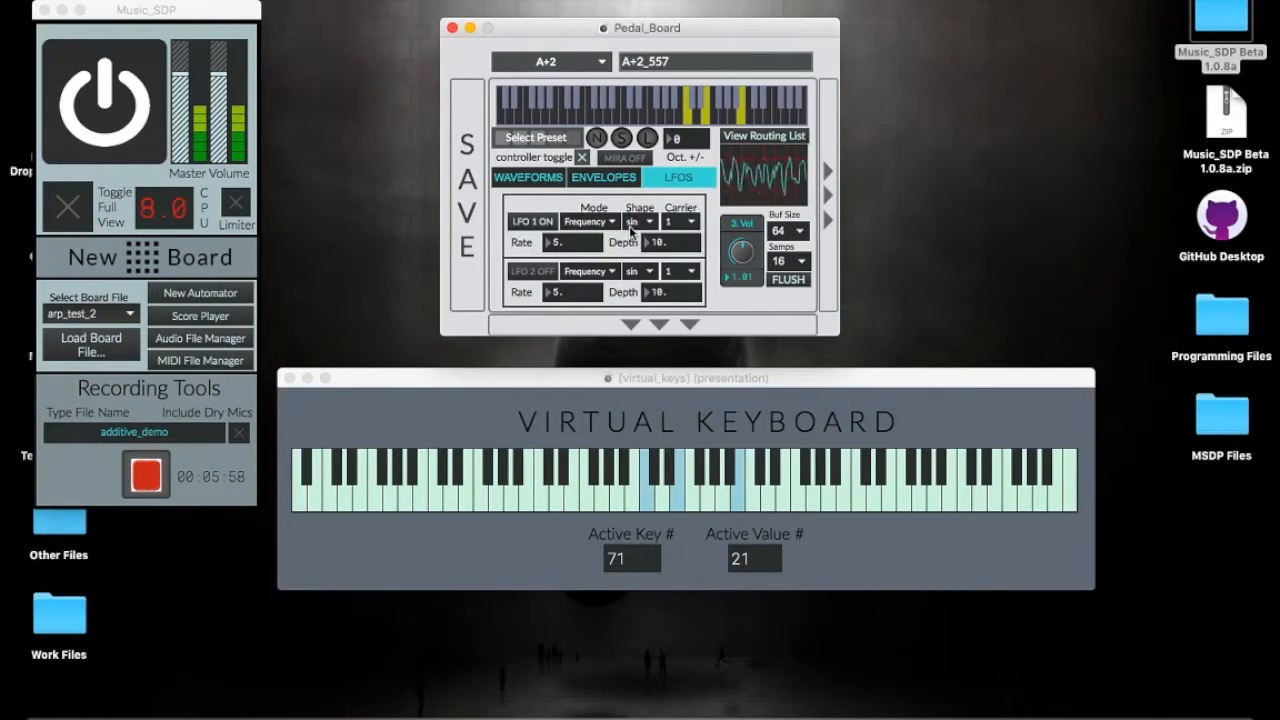
pyautogui.click(636, 225)
pyautogui.click(645, 252)
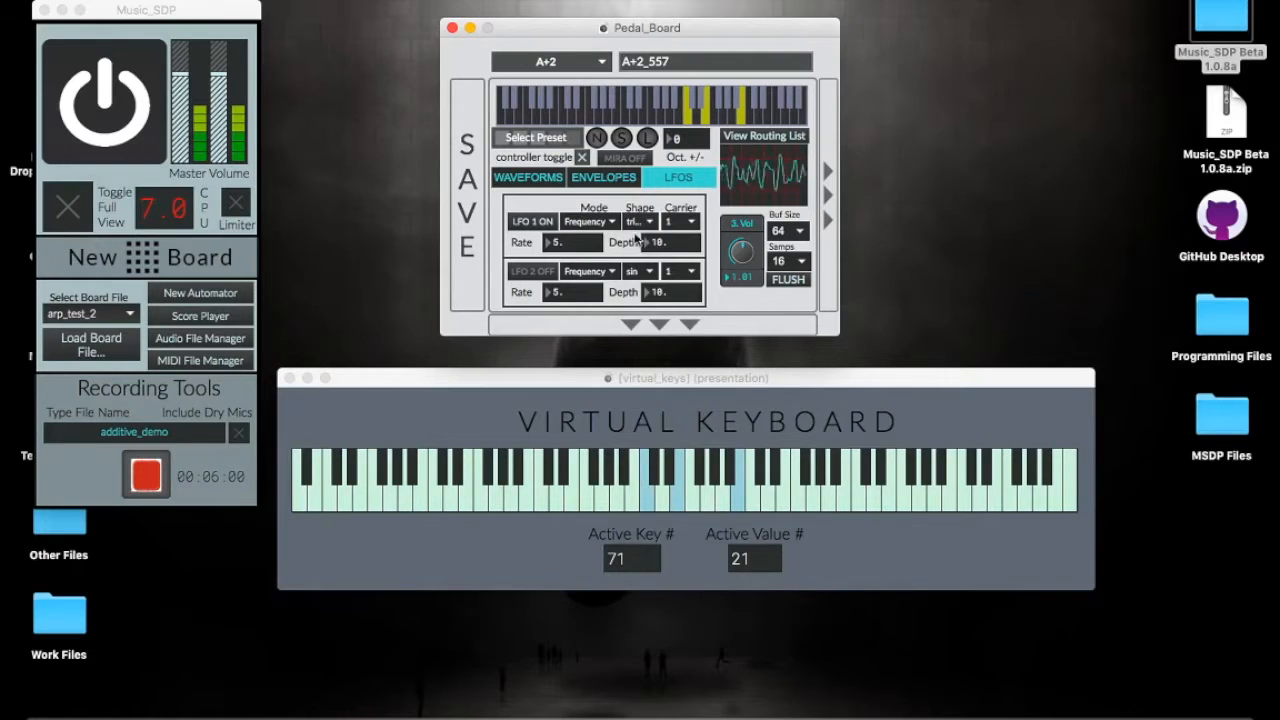
pyautogui.click(637, 226)
pyautogui.click(643, 242)
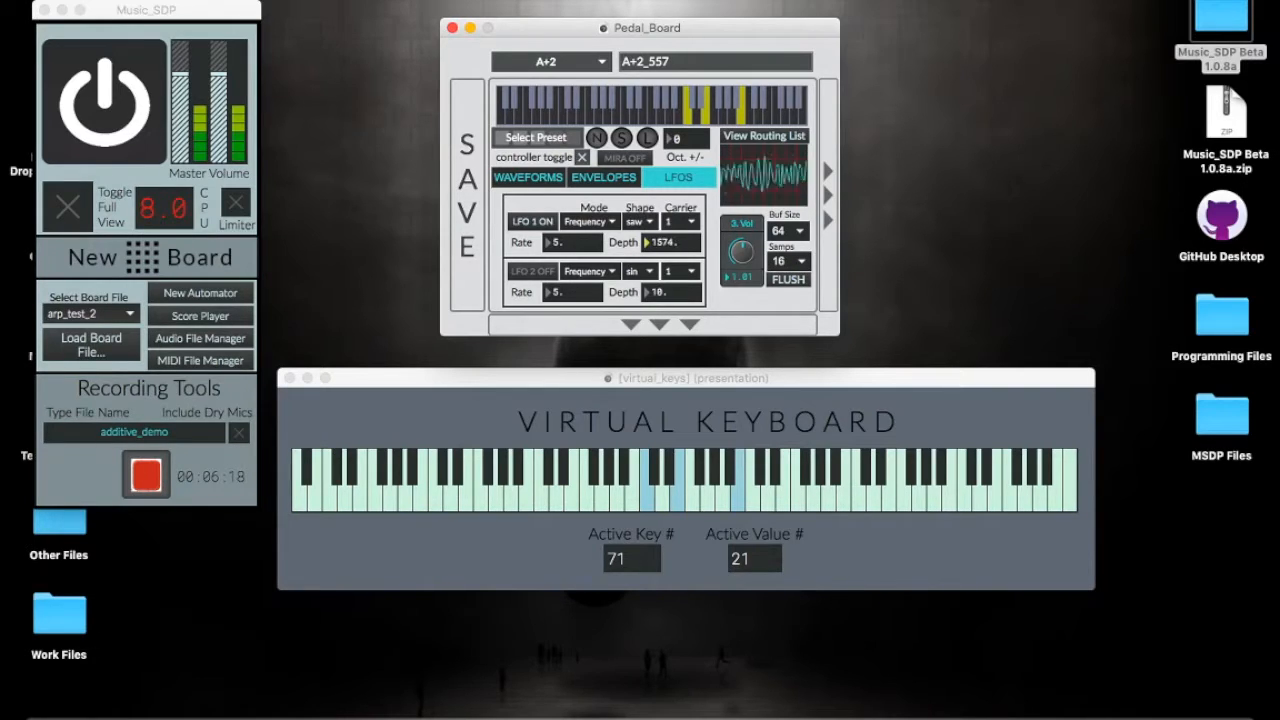
# Step: Raise LFO 1's depth to about 2327, then set it back to 10
pyautogui.moveTo(660, 251); pyautogui.dragTo(660, 249)
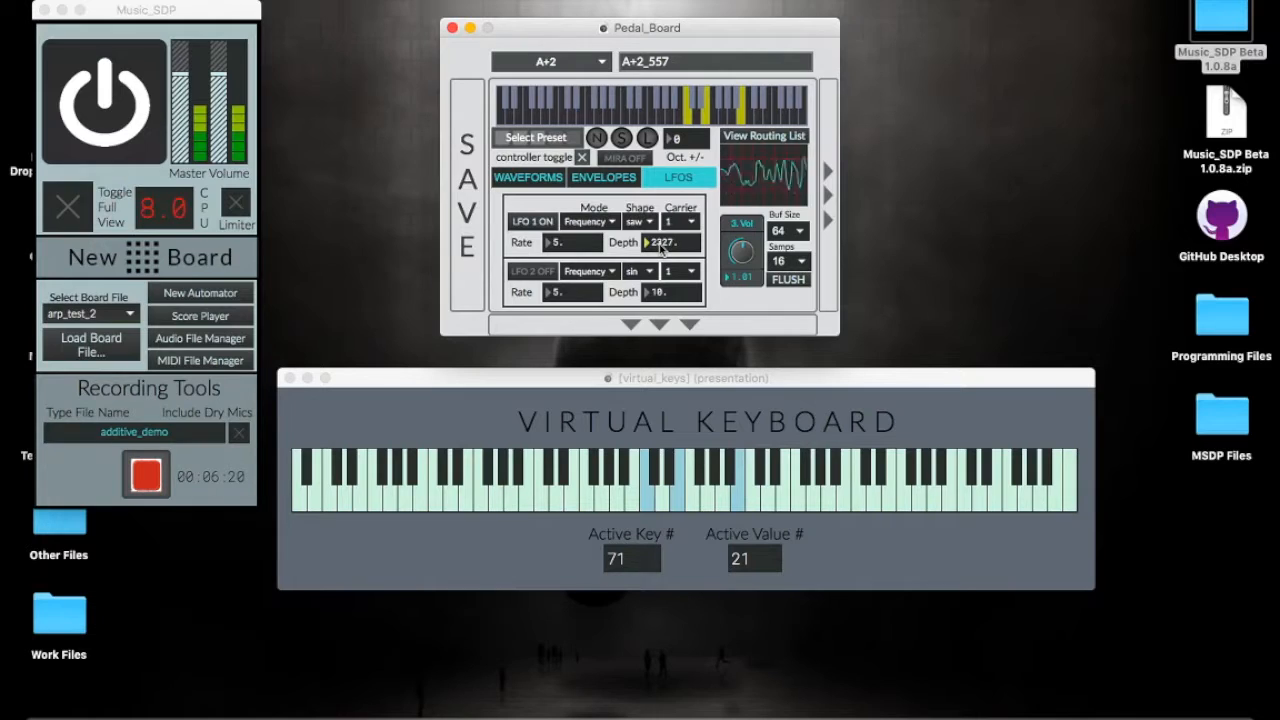
pyautogui.write('18')
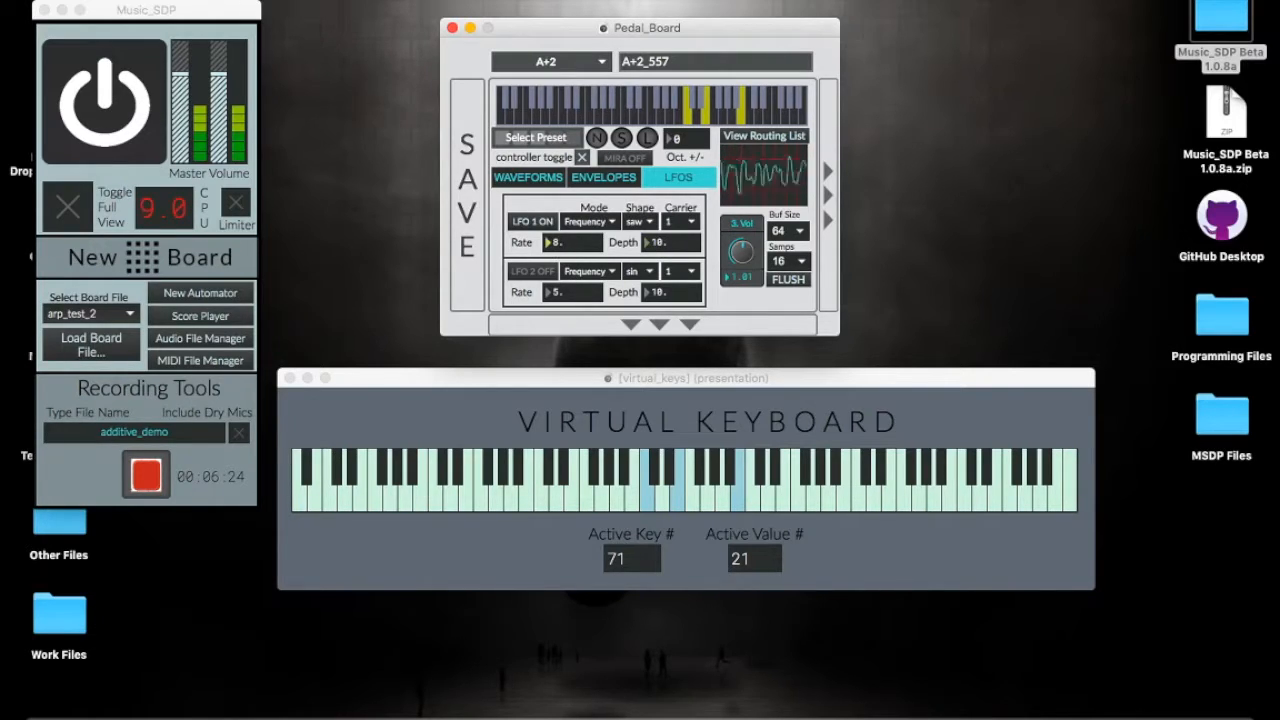
# Step: Try slow and fast rates for LFO 1, including 1.9, and settle on rate 1000 with depth 436
pyautogui.click(557, 249)
pyautogui.write('1.9')
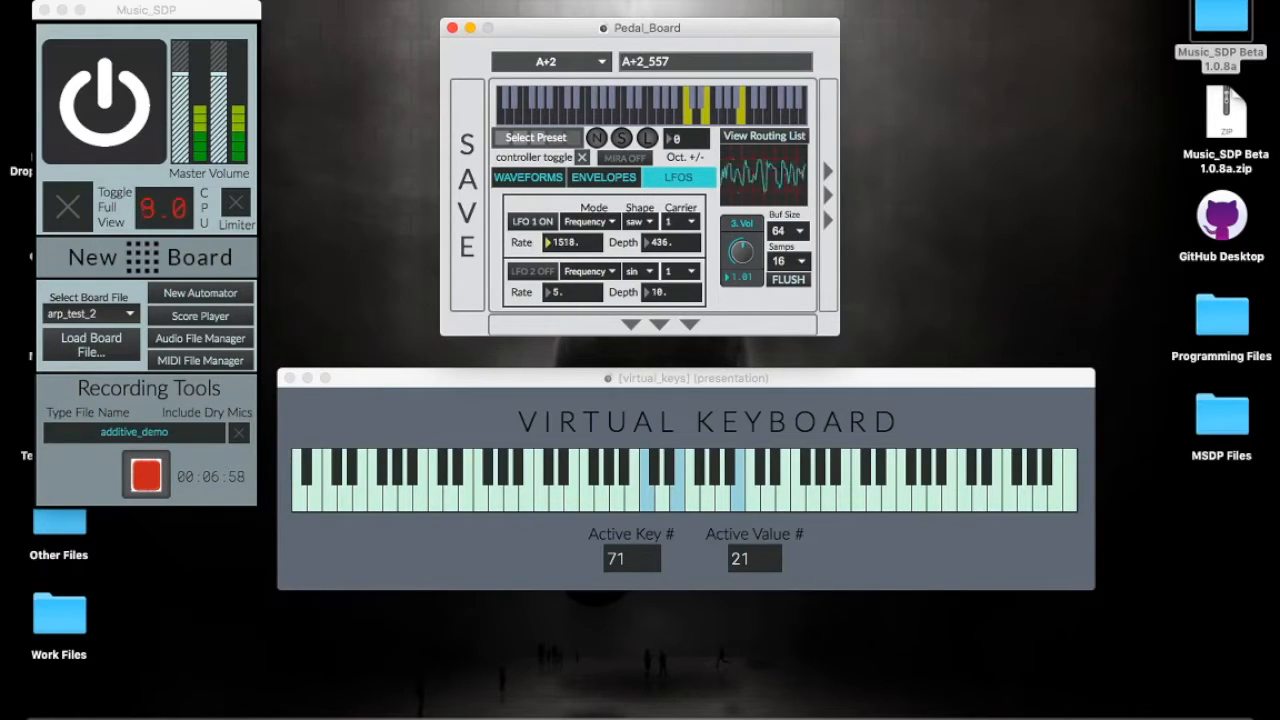
pyautogui.moveTo(565, 248); pyautogui.dragTo(565, 244)
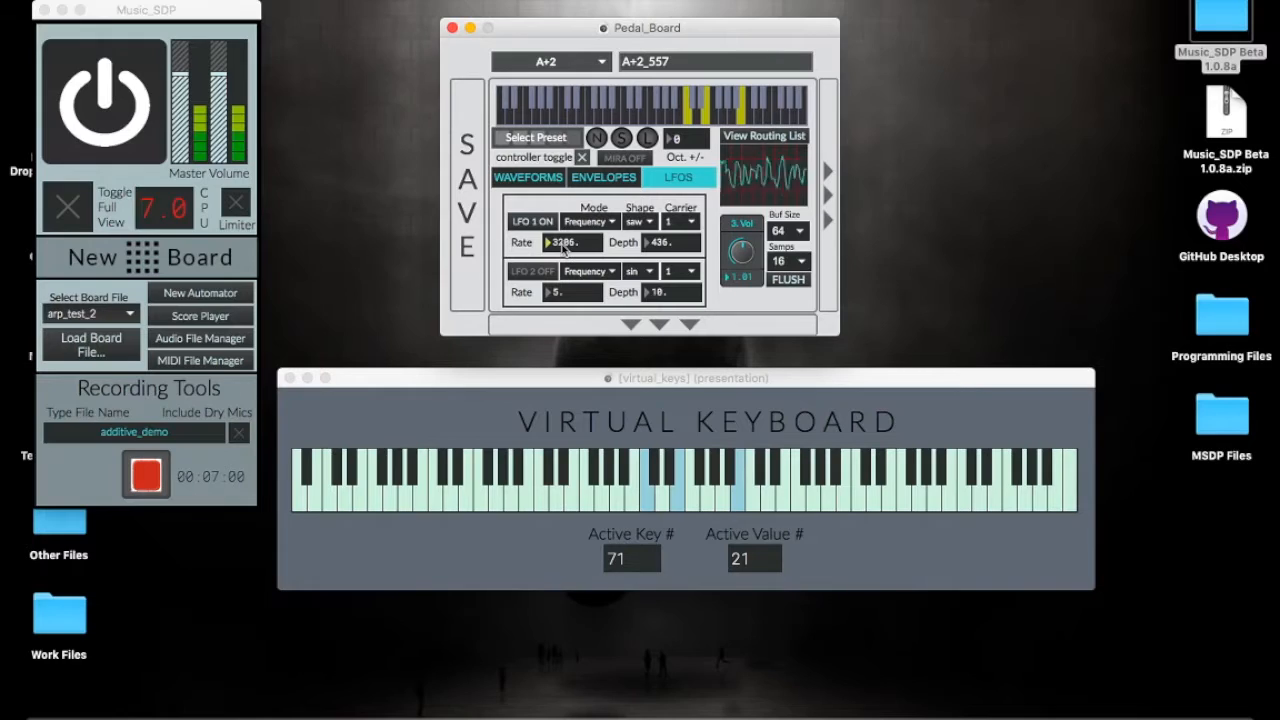
pyautogui.write('1000.')
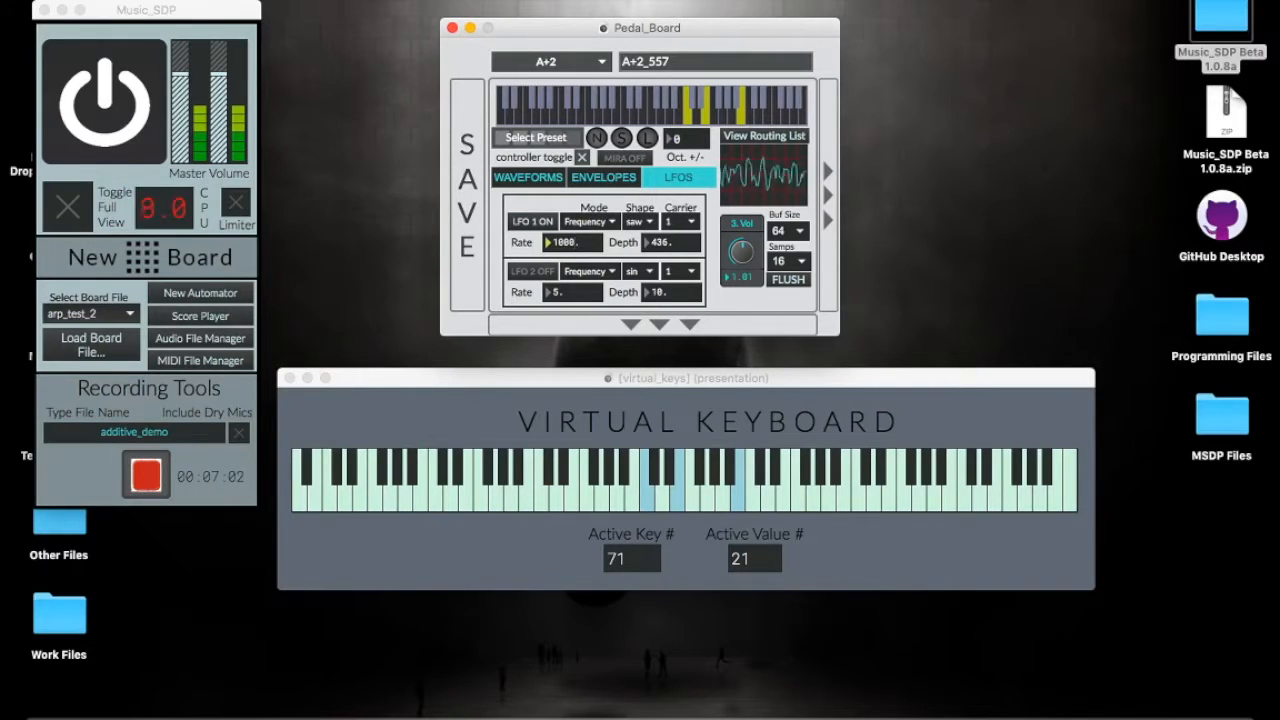
# Step: Compare sin, triangle and distorted shapes for LFO 1 at the 1000 rate and settle on fm2
pyautogui.click(650, 222)
pyautogui.click(652, 230)
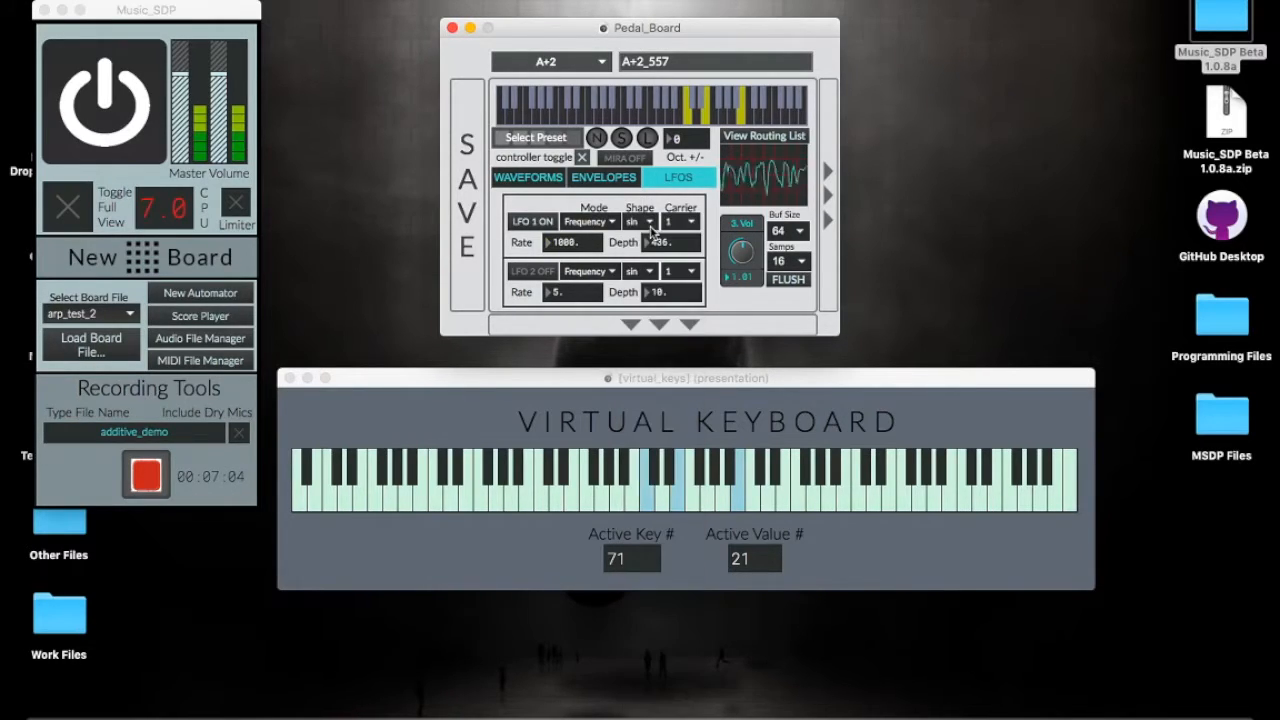
pyautogui.click(650, 222)
pyautogui.click(627, 233)
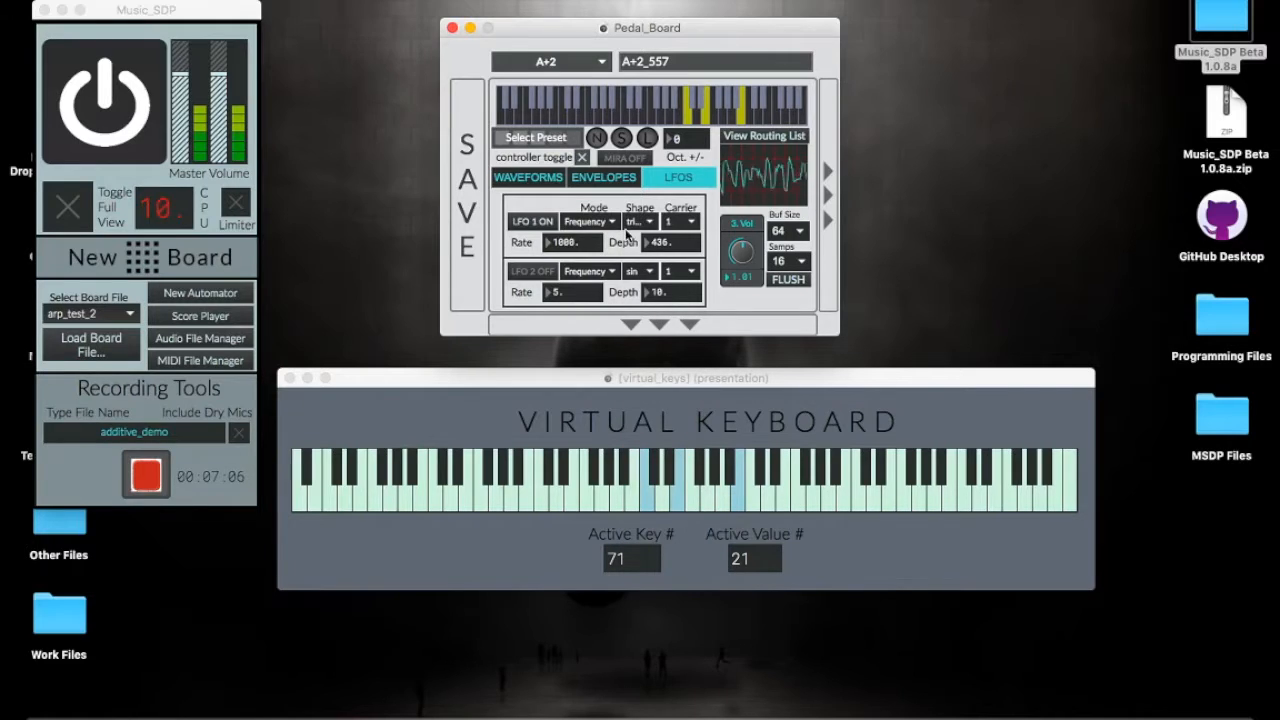
pyautogui.click(648, 222)
pyautogui.click(652, 348)
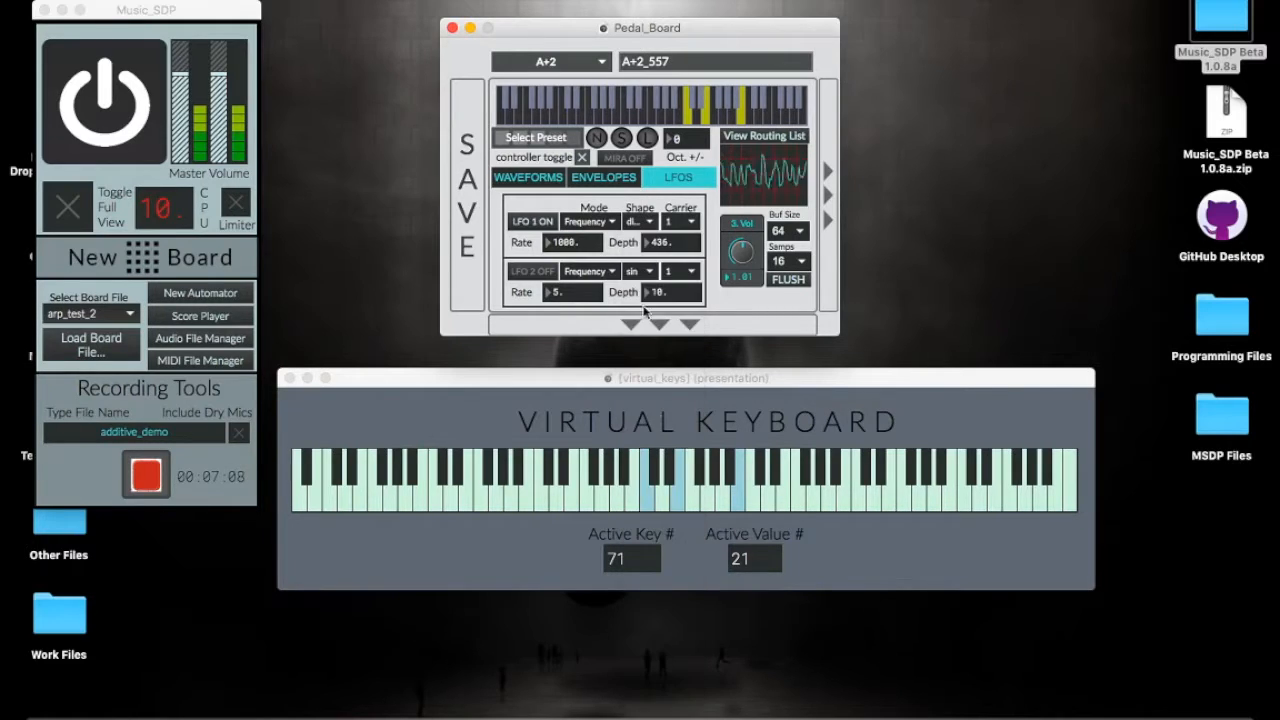
pyautogui.click(645, 222)
pyautogui.click(667, 452)
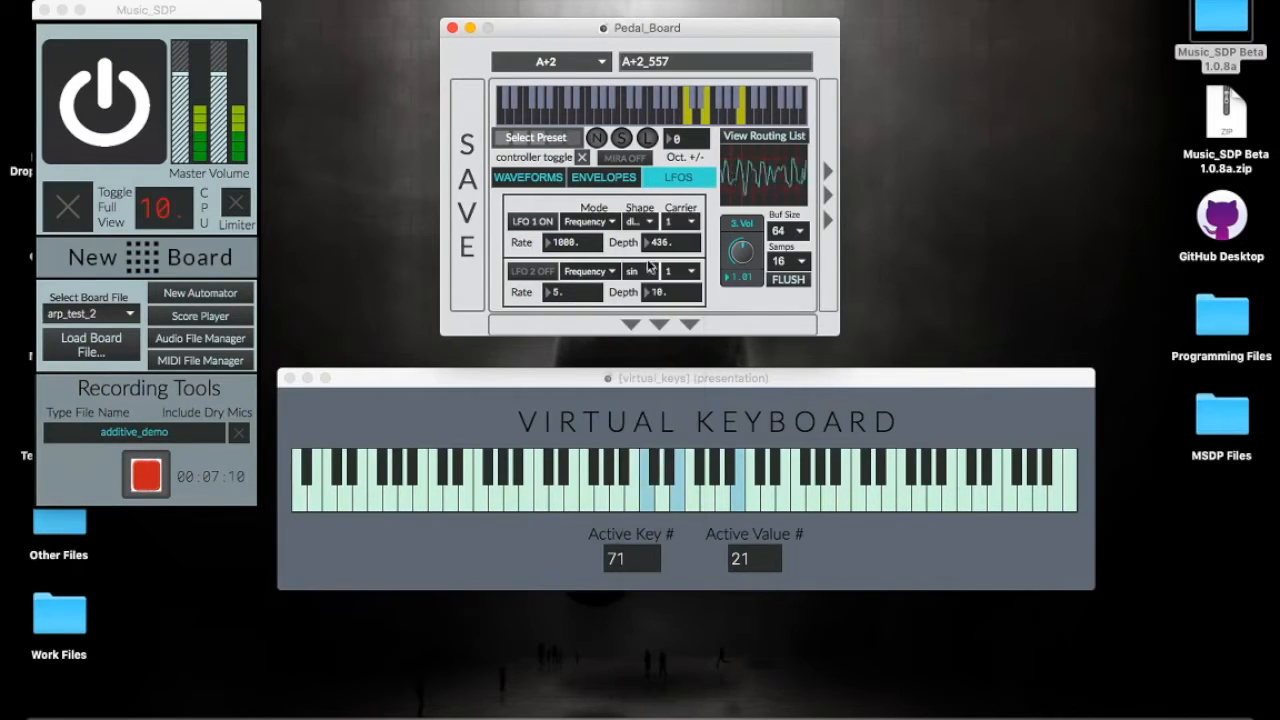
pyautogui.click(648, 222)
pyautogui.click(671, 485)
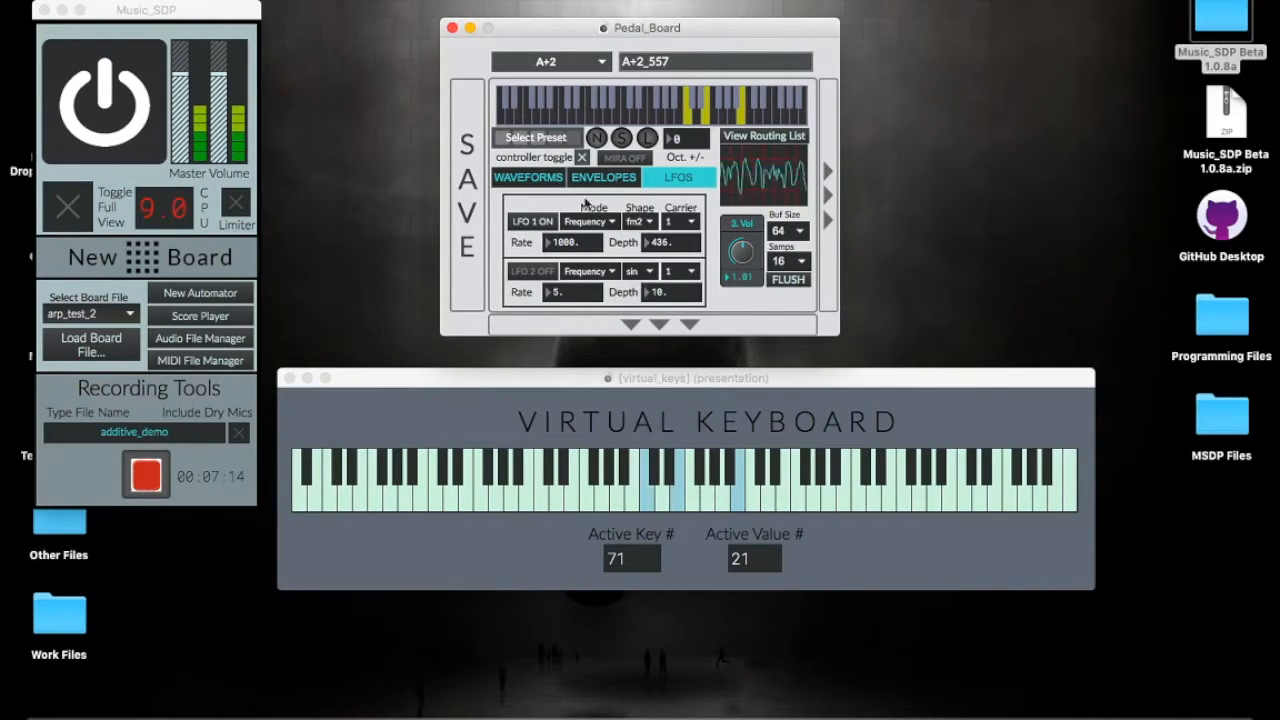
# Step: Raise the volume of oscillator 2 (fm3) to 1.04 and of oscillator 3 (dbass) to 0.99
pyautogui.click(545, 177)
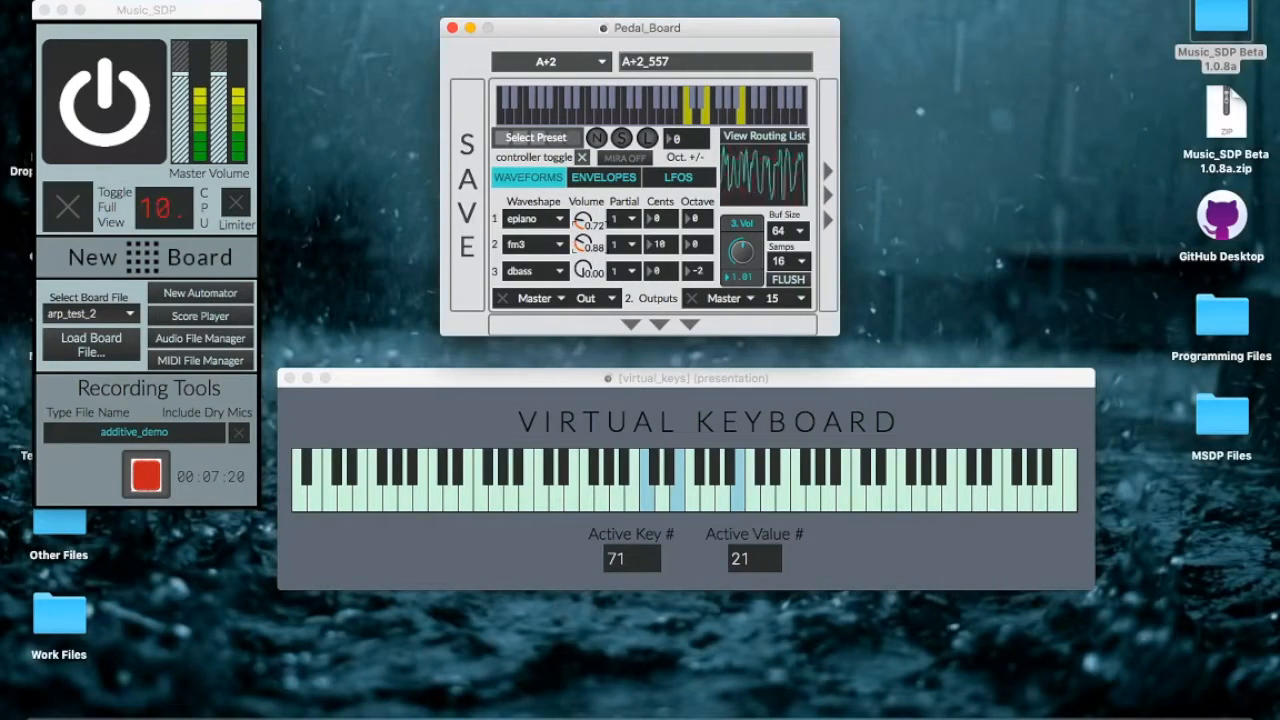
pyautogui.moveTo(582, 244)
pyautogui.mouseDown()
pyautogui.moveTo(582, 256)
pyautogui.moveTo(582, 238)
pyautogui.mouseUp()
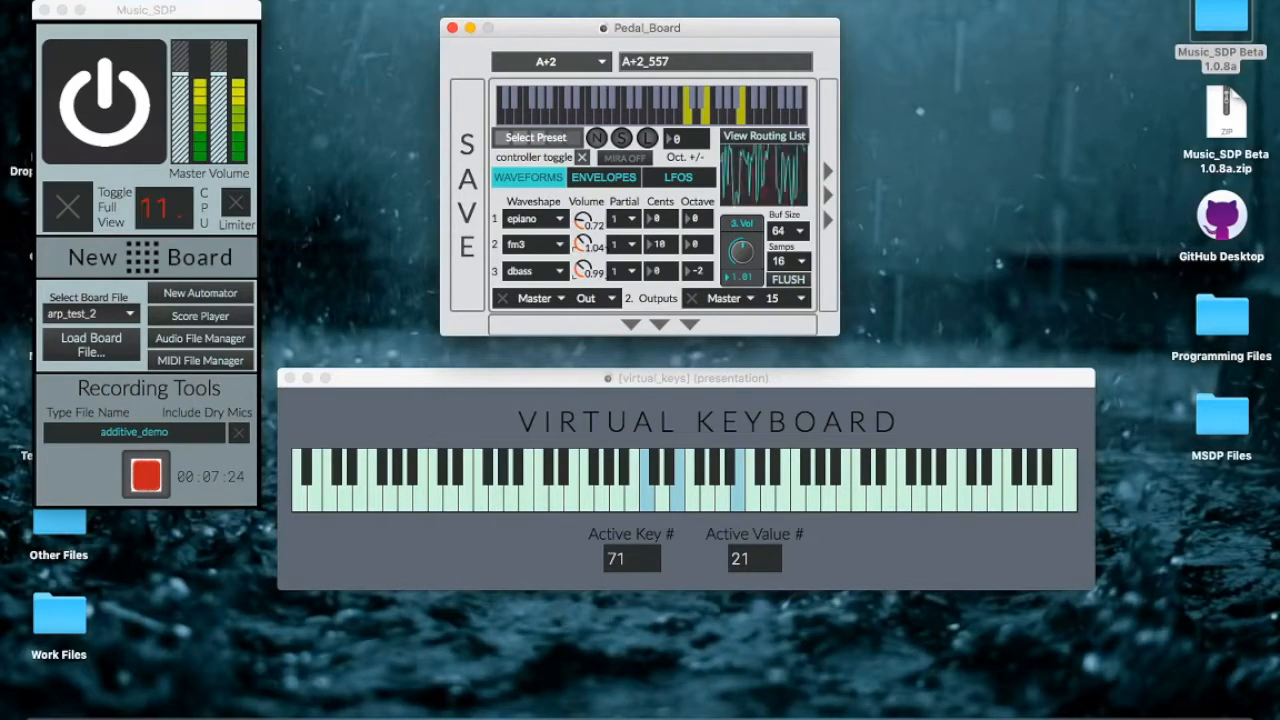
# Step: Try carriers 2, 3, 1+2, 1+3 and 2+3 for LFO 1 and settle on All
pyautogui.click(670, 177)
pyautogui.click(681, 229)
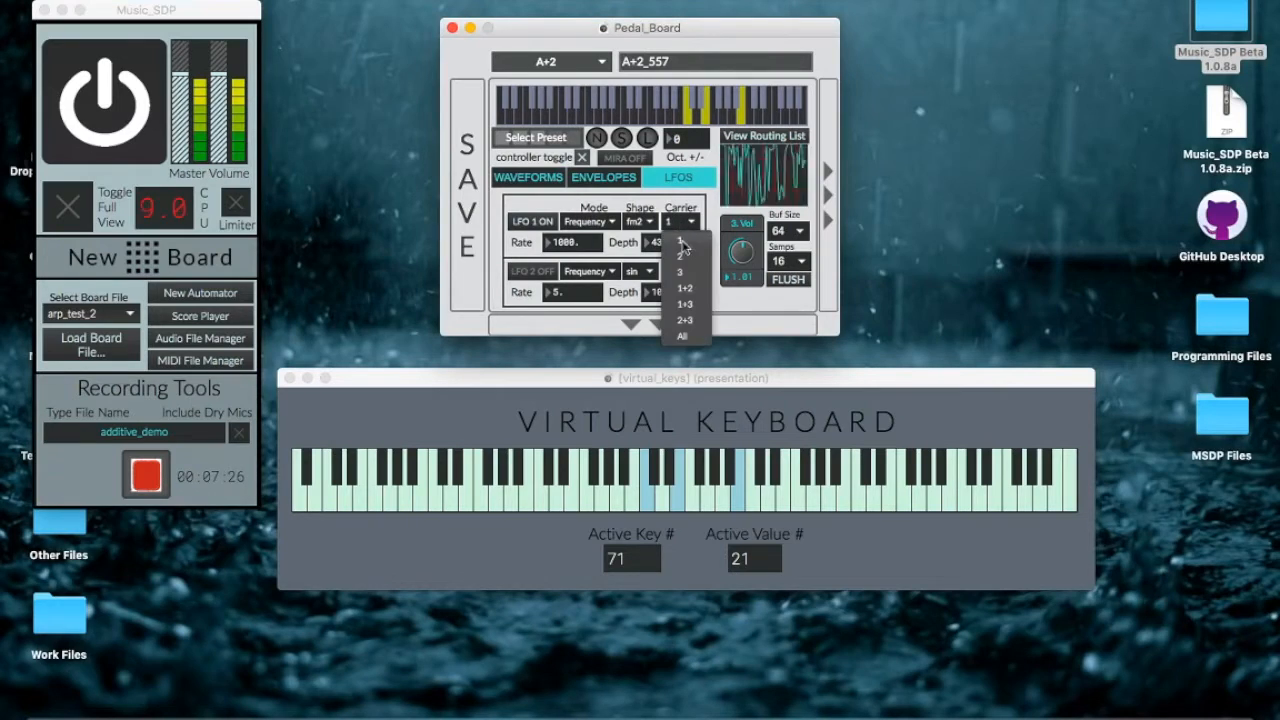
pyautogui.click(686, 247)
pyautogui.click(681, 224)
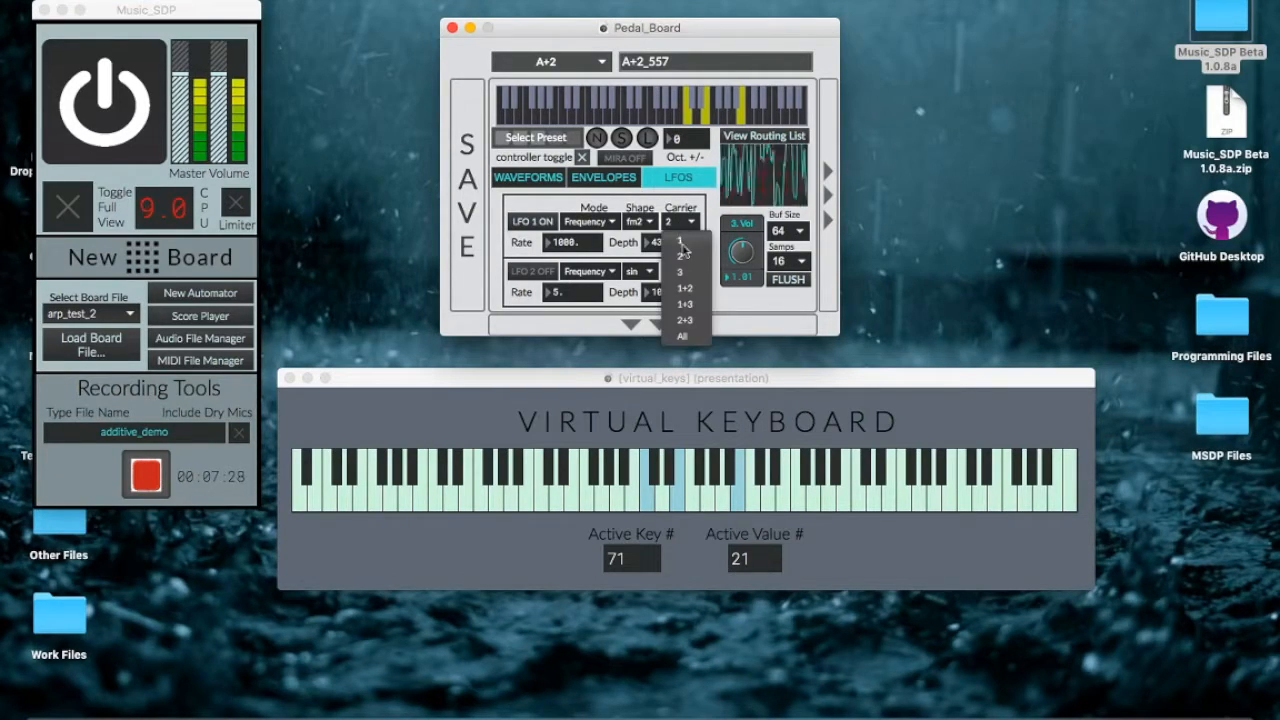
pyautogui.click(686, 240)
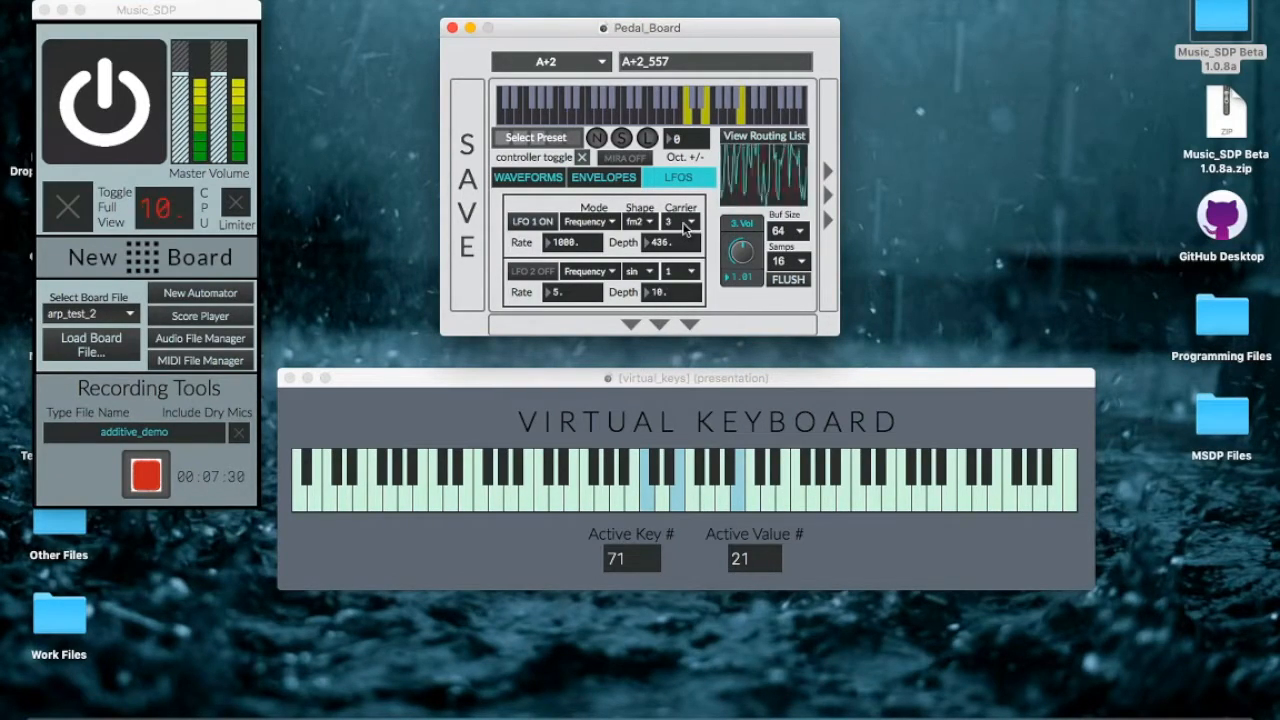
pyautogui.click(684, 224)
pyautogui.click(687, 289)
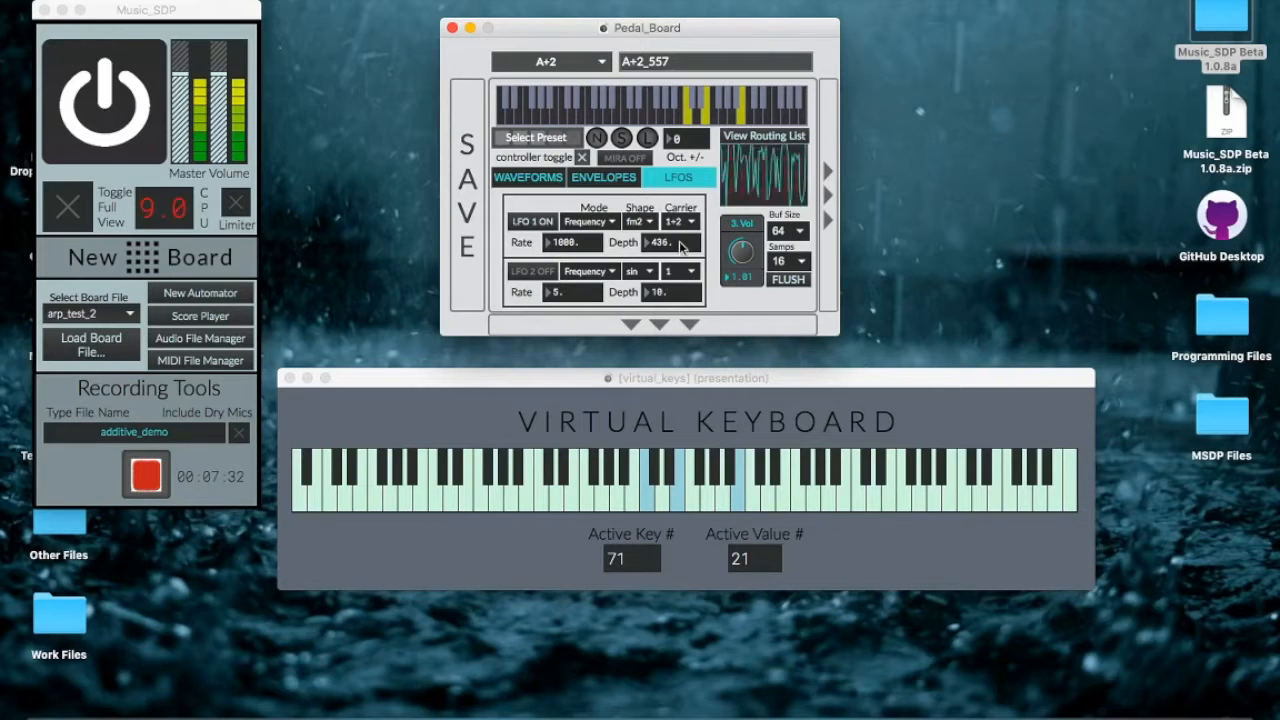
pyautogui.click(681, 223)
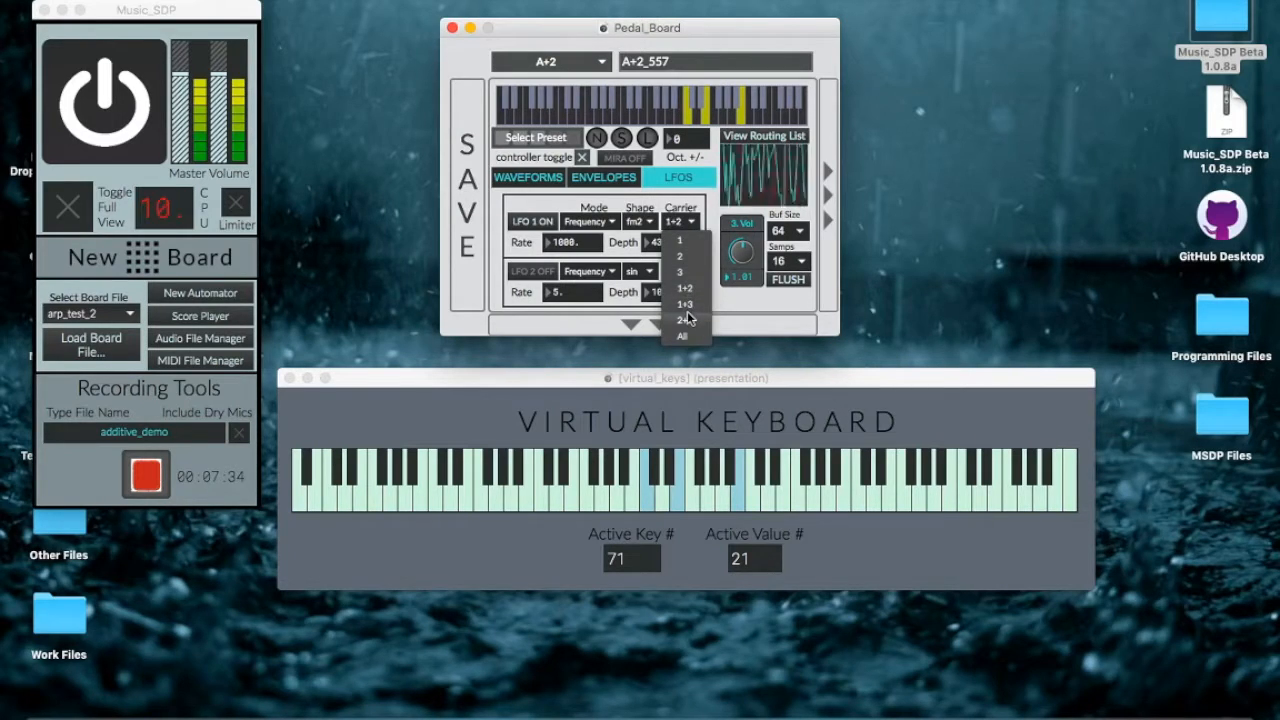
pyautogui.click(685, 304)
pyautogui.click(680, 224)
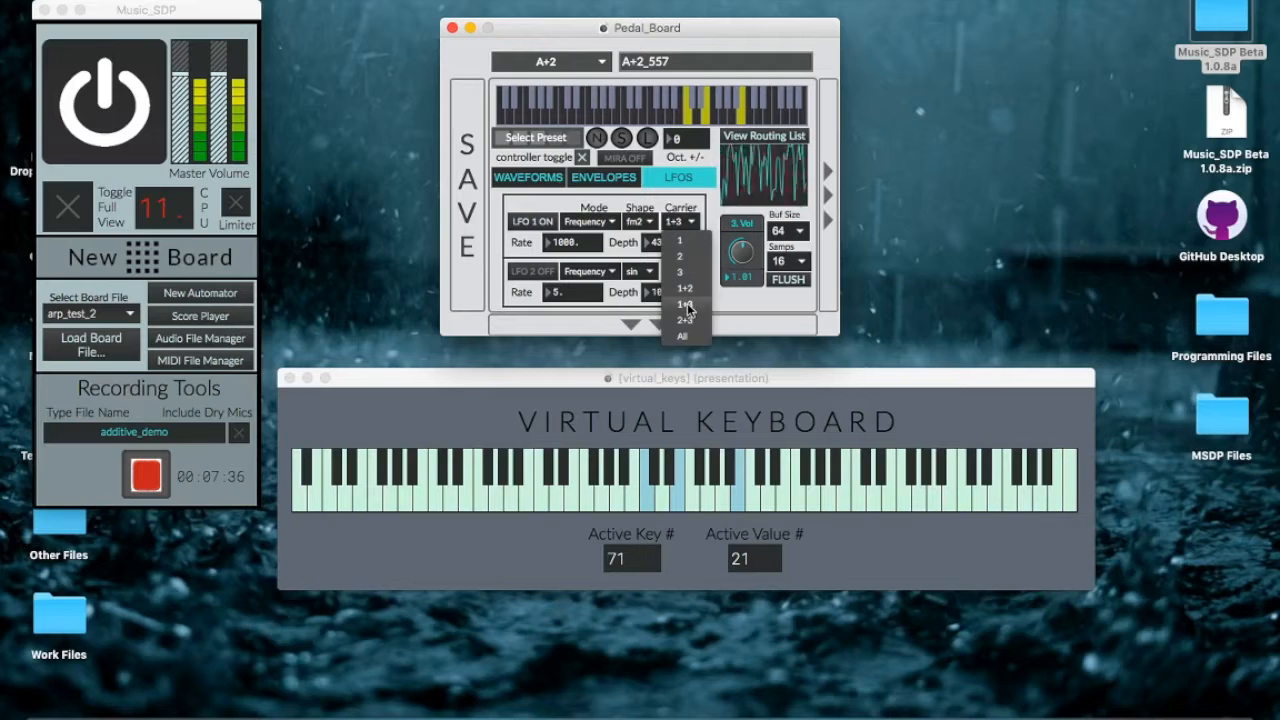
pyautogui.click(685, 320)
pyautogui.click(687, 222)
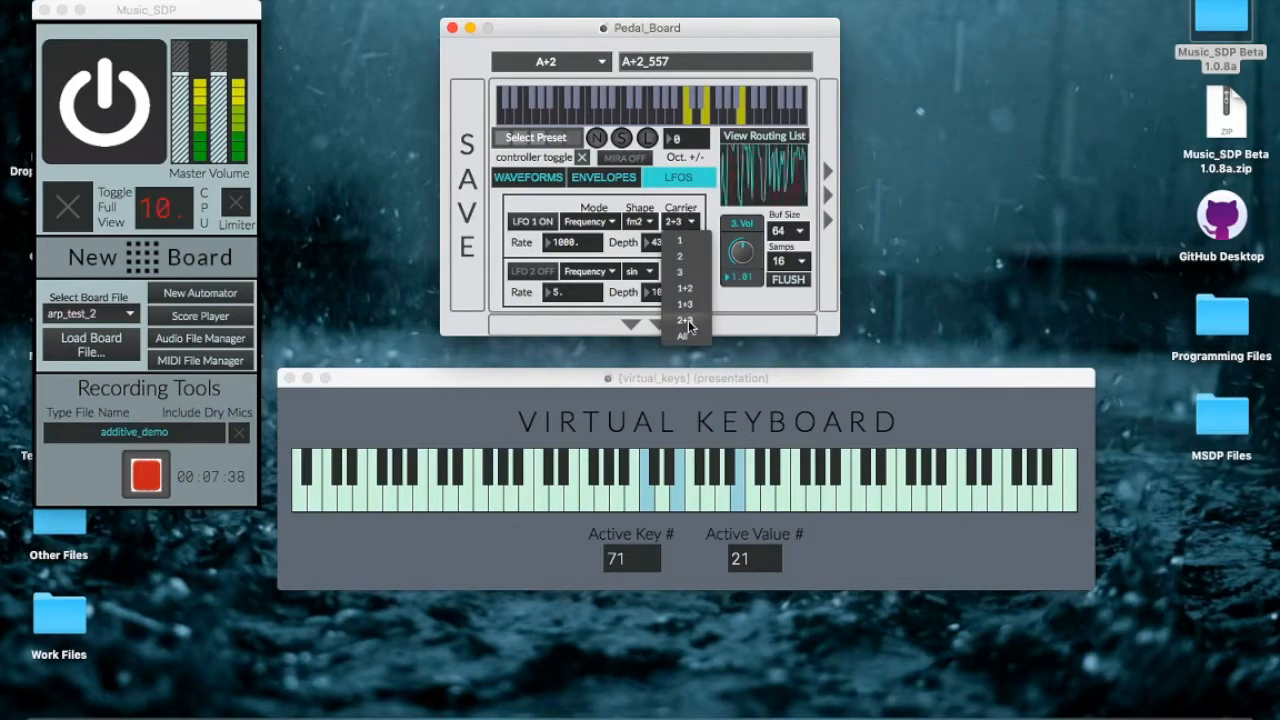
pyautogui.click(682, 336)
# Step: Set LFO 1's rate to 5 and depth to 20, and switch its mode to Amplitude
pyautogui.click(663, 247)
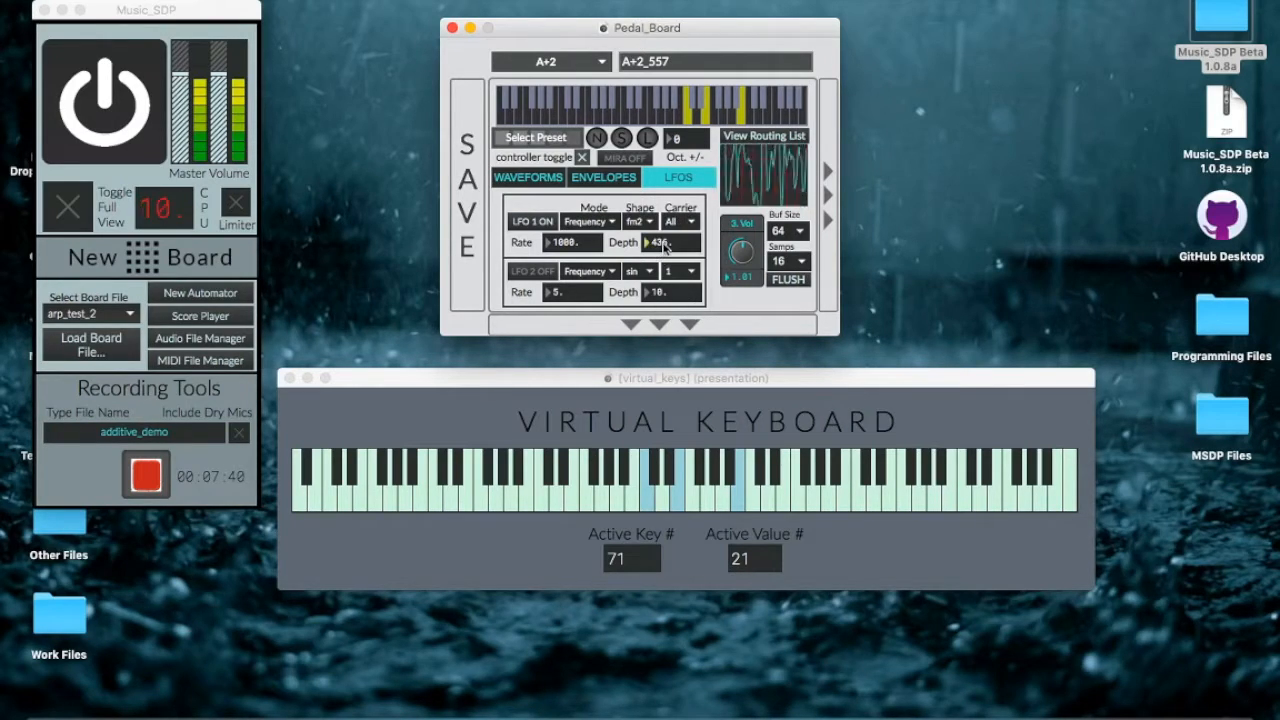
pyautogui.write('10')
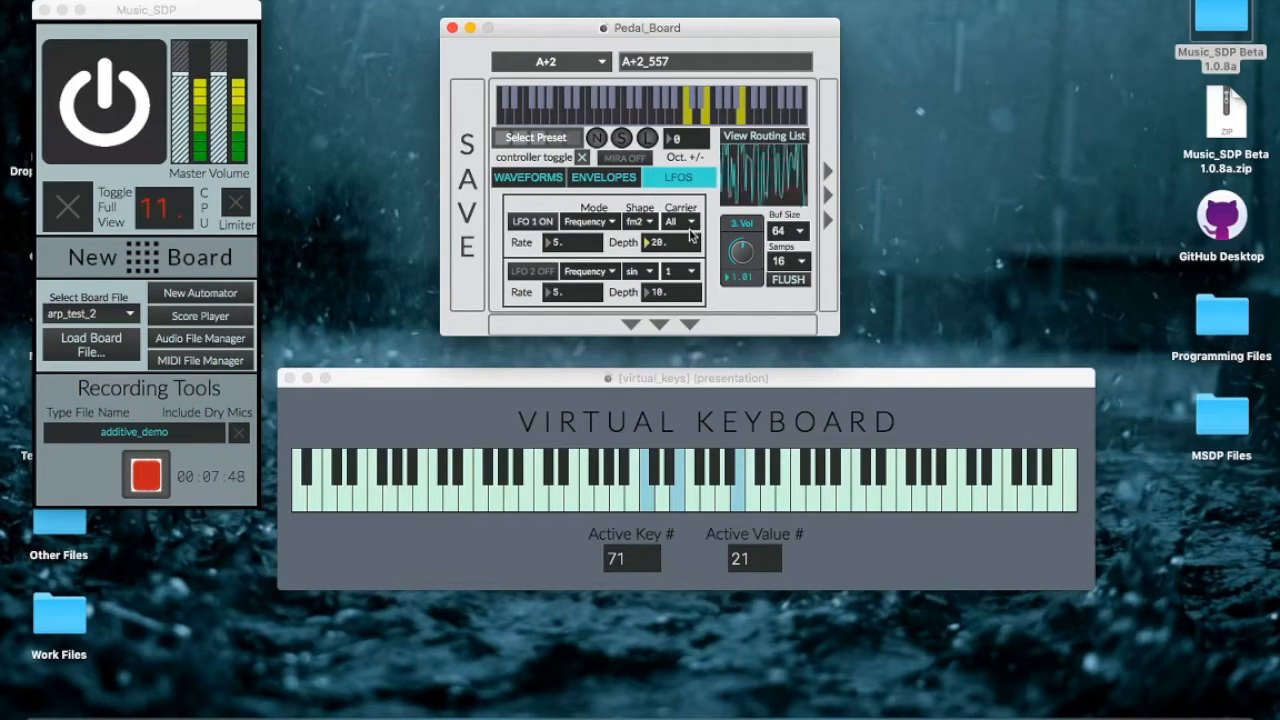
pyautogui.click(606, 222)
pyautogui.click(605, 255)
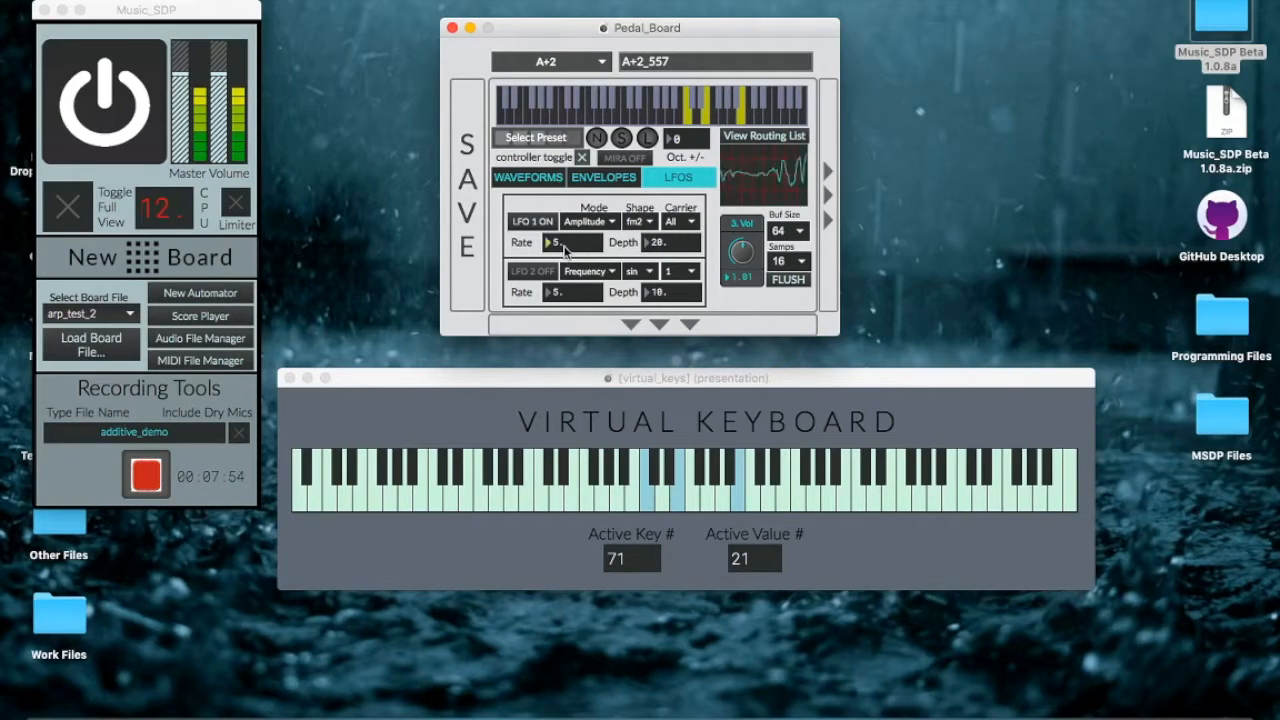
# Step: Try the sin and saw shapes for LFO 1's amplitude modulation and settle on square
pyautogui.click(634, 222)
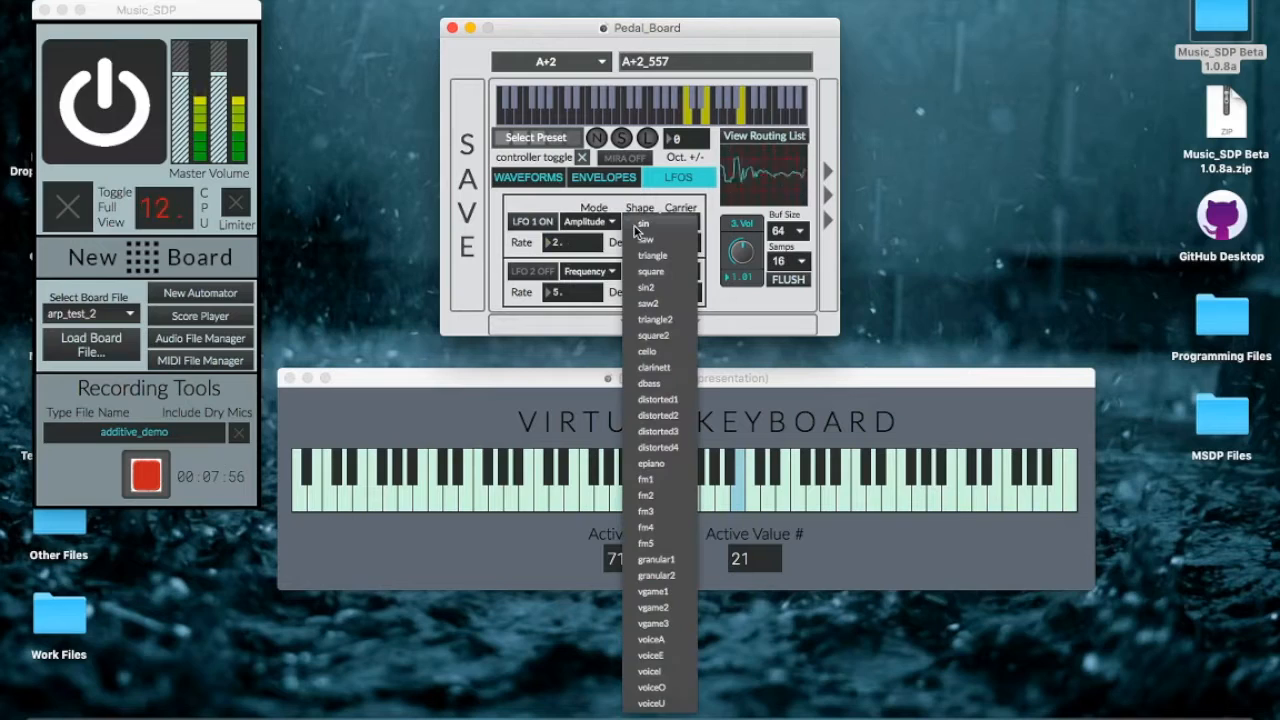
pyautogui.click(641, 228)
pyautogui.click(637, 229)
pyautogui.click(643, 244)
pyautogui.click(641, 228)
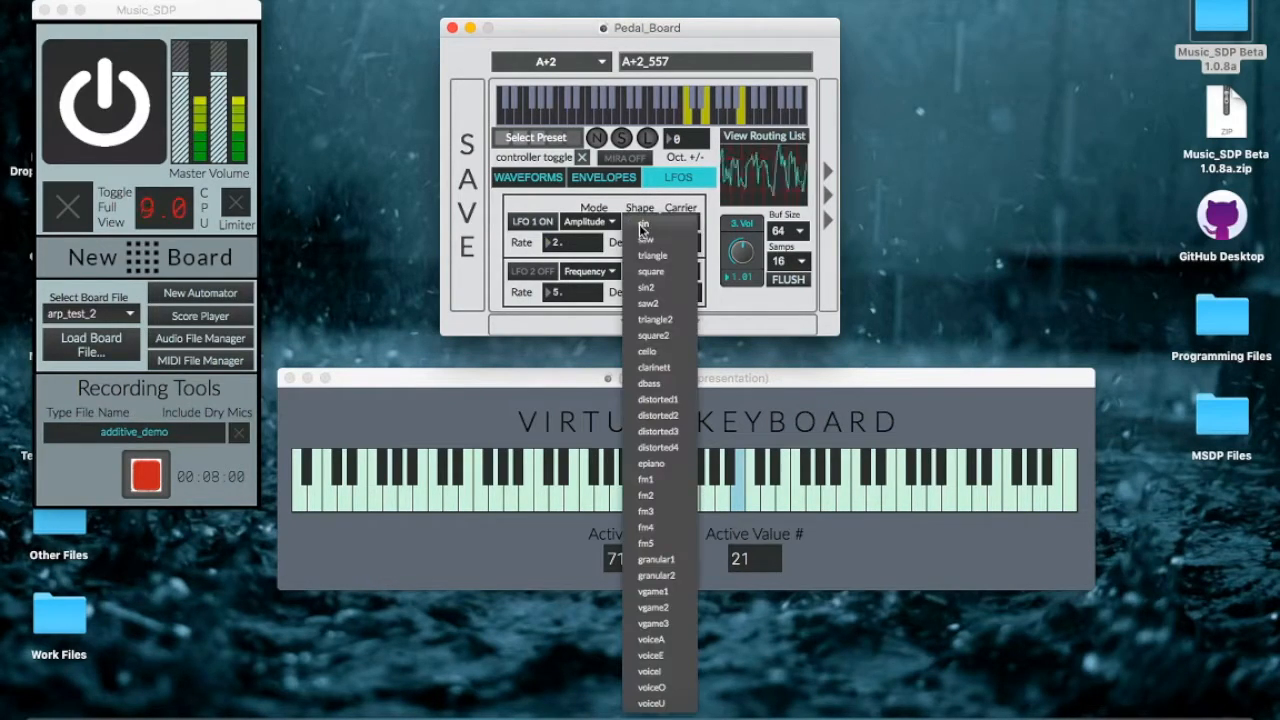
pyautogui.click(648, 281)
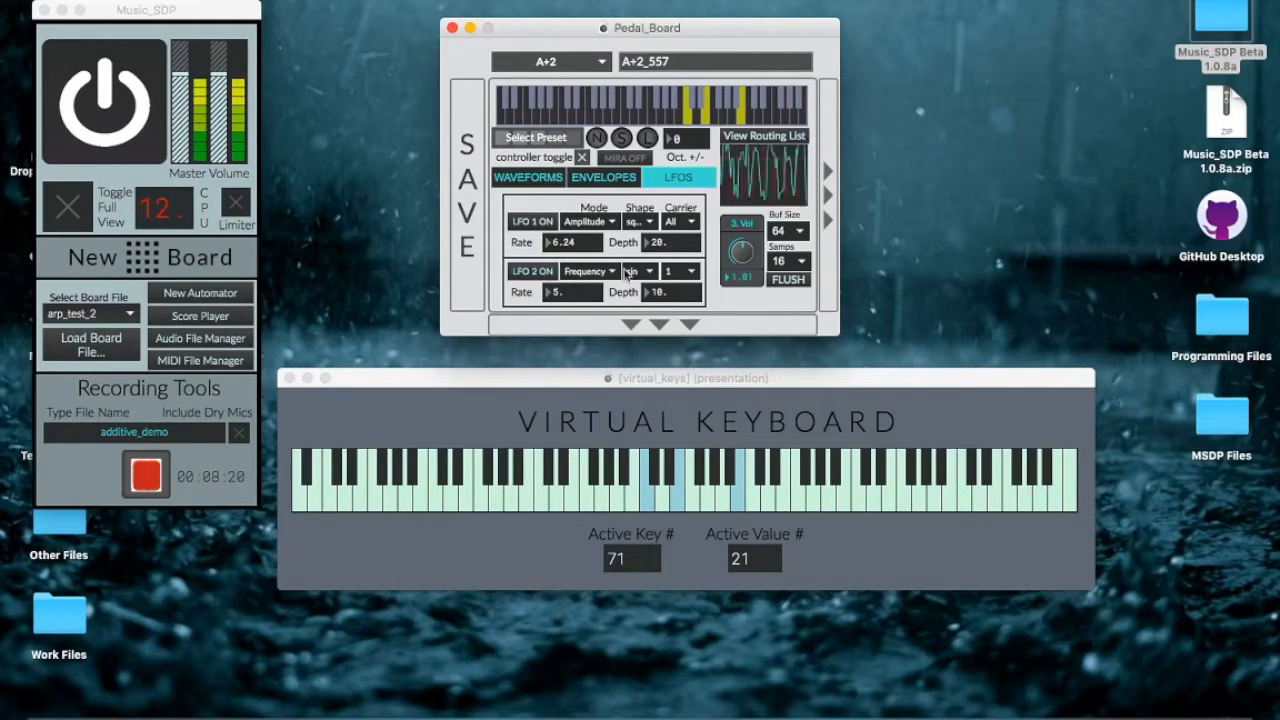
# Step: Try LFO 2's frequency modulation on carriers All, 1, 2 and 3
pyautogui.click(672, 272)
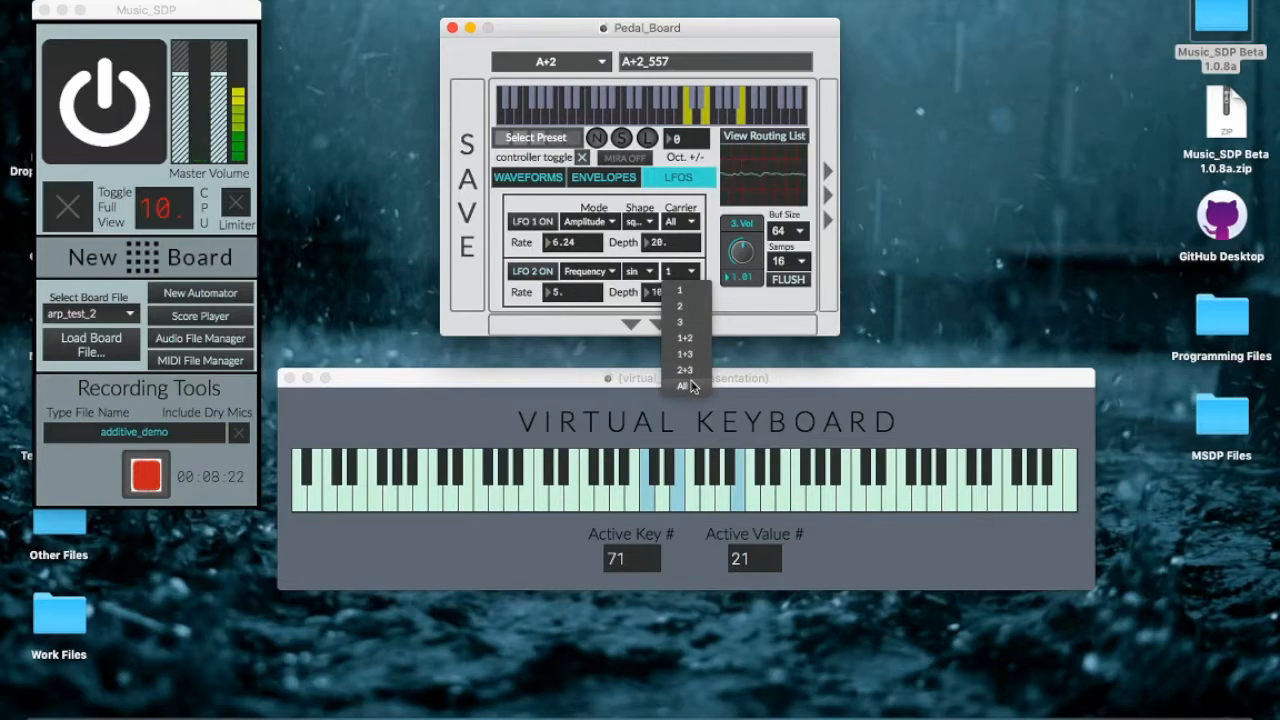
pyautogui.click(688, 386)
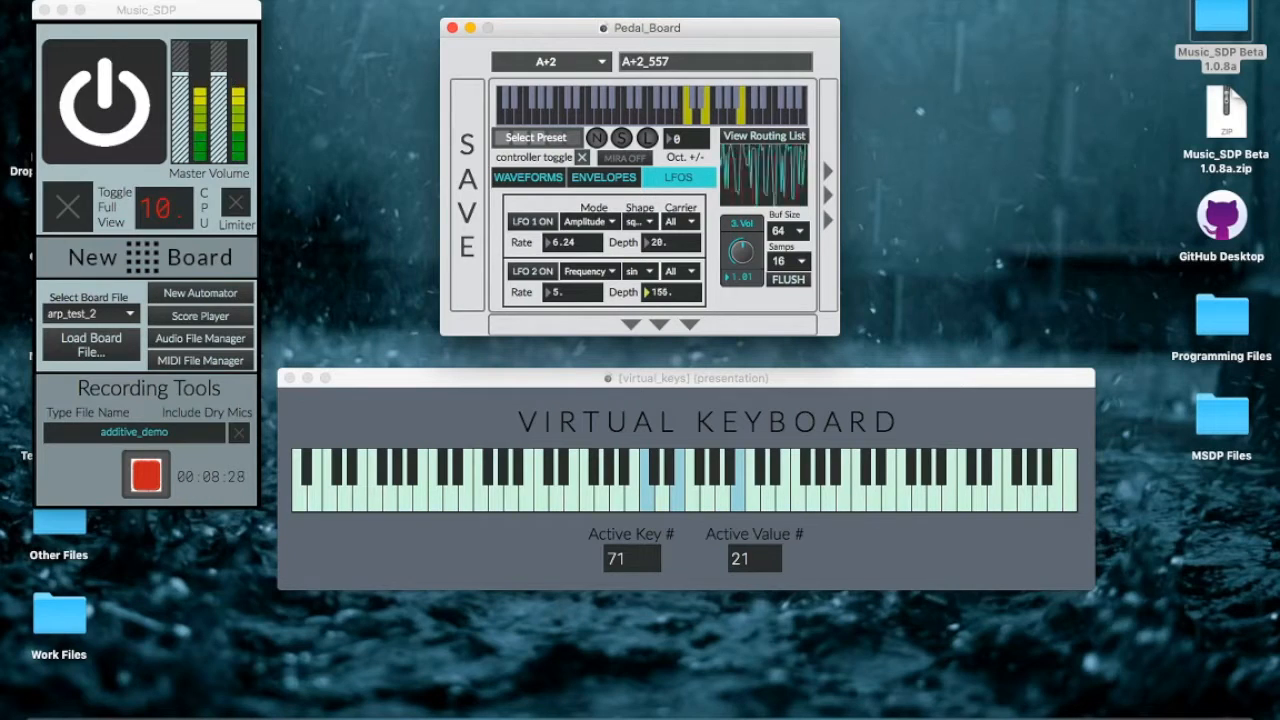
pyautogui.click(672, 272)
pyautogui.click(677, 292)
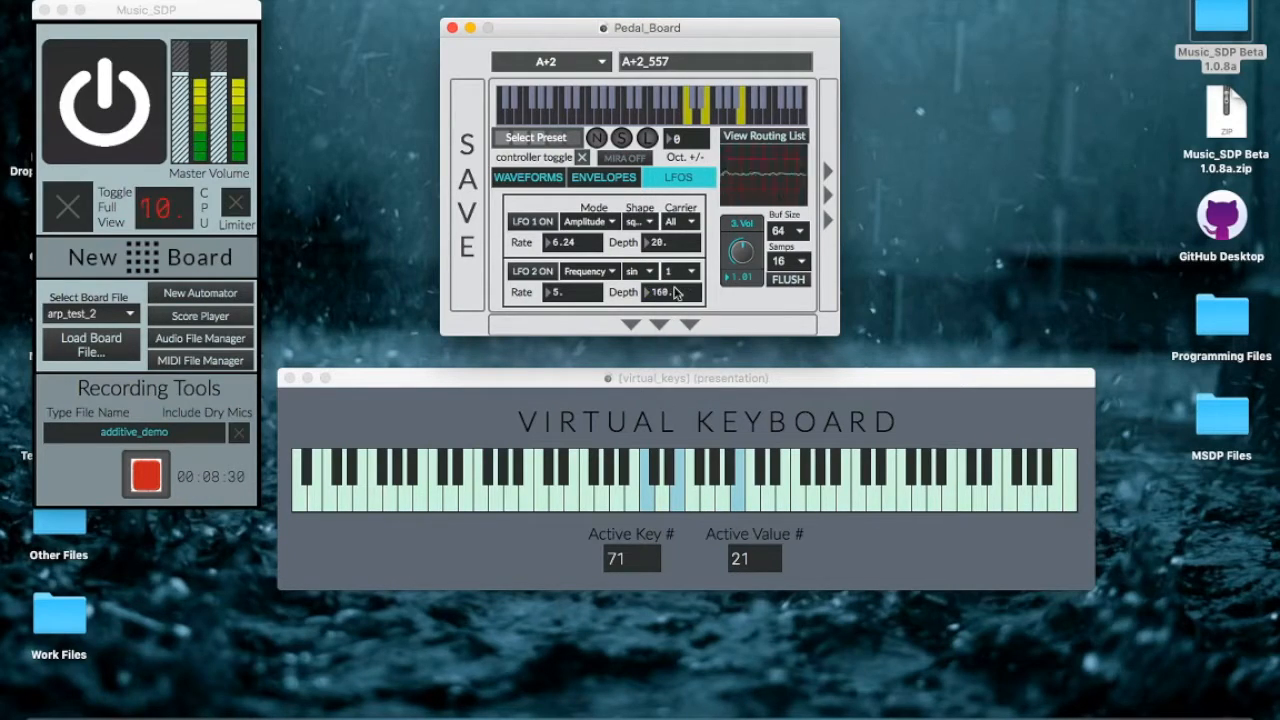
pyautogui.click(674, 276)
pyautogui.click(686, 309)
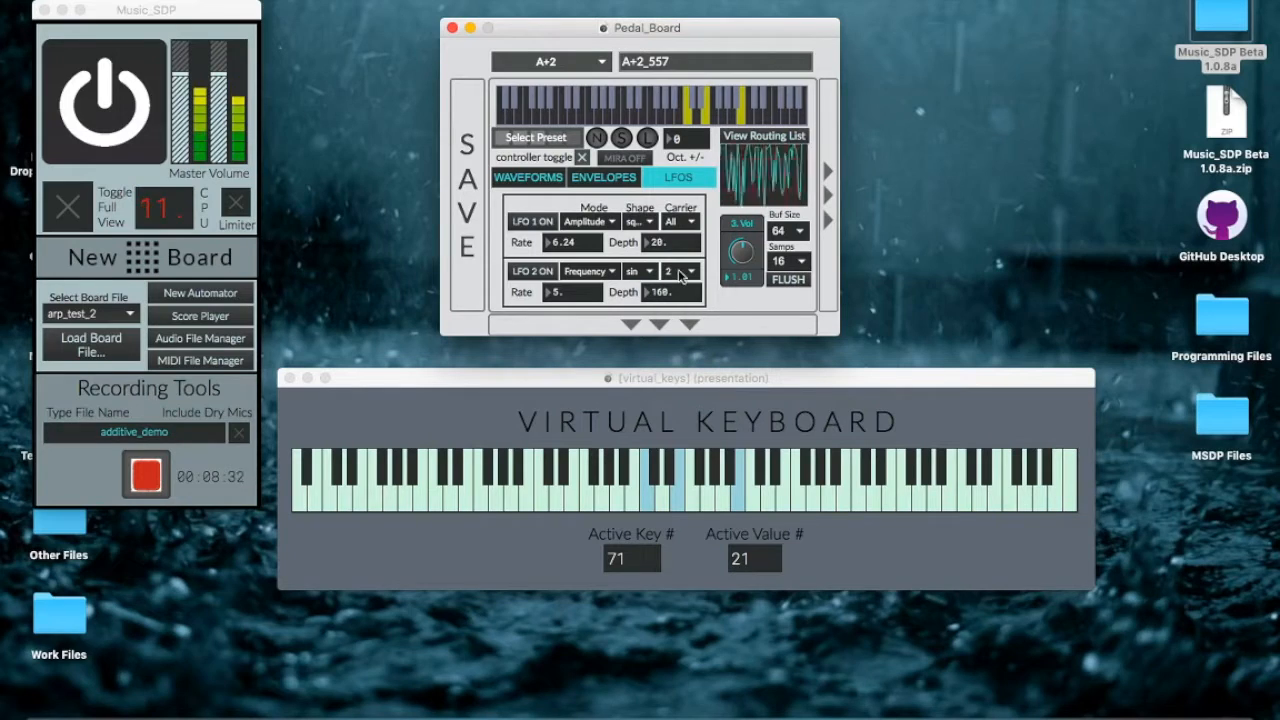
pyautogui.click(679, 276)
pyautogui.click(685, 322)
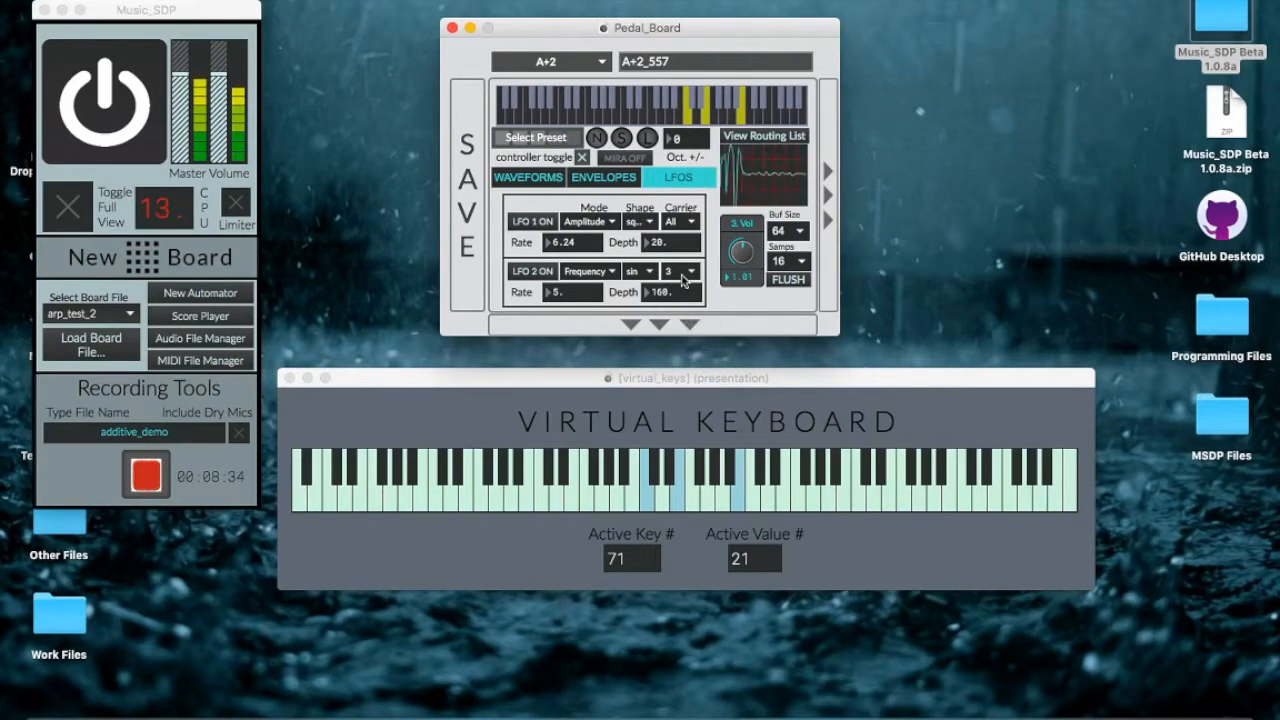
pyautogui.click(683, 280)
# Step: Set LFO 2's shape to square and raise its rate to 30
pyautogui.click(650, 276)
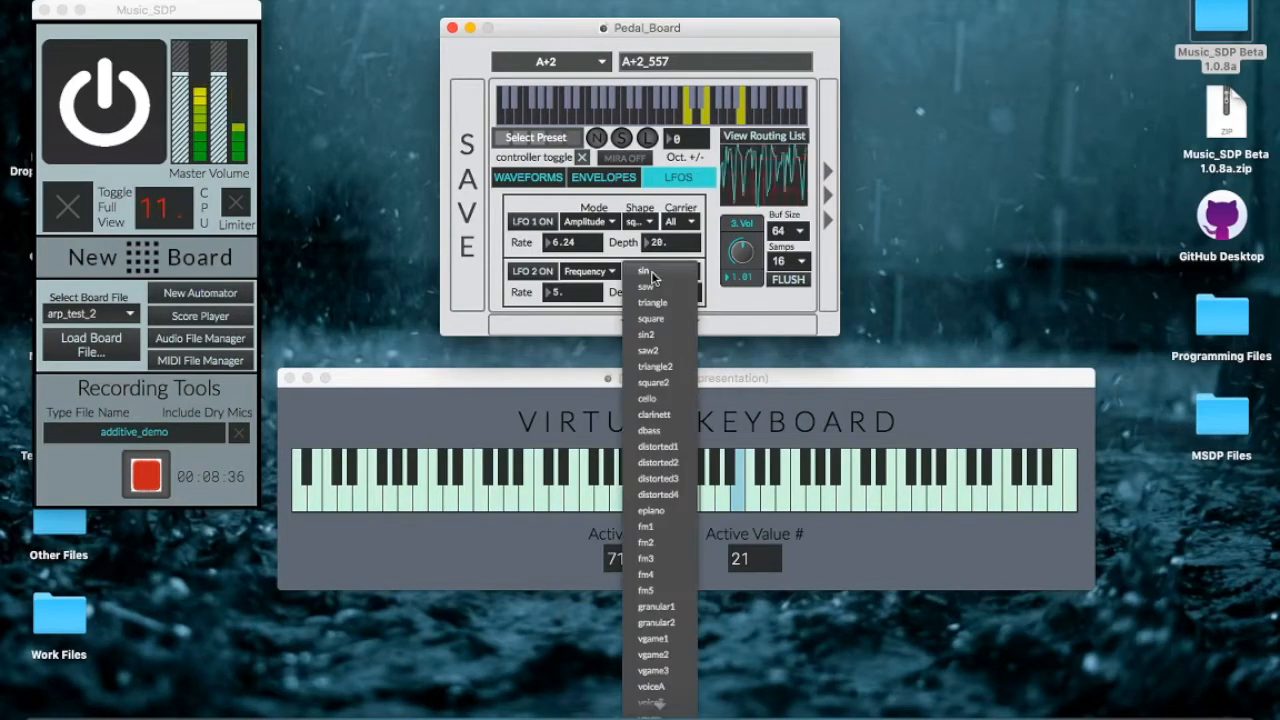
pyautogui.click(655, 318)
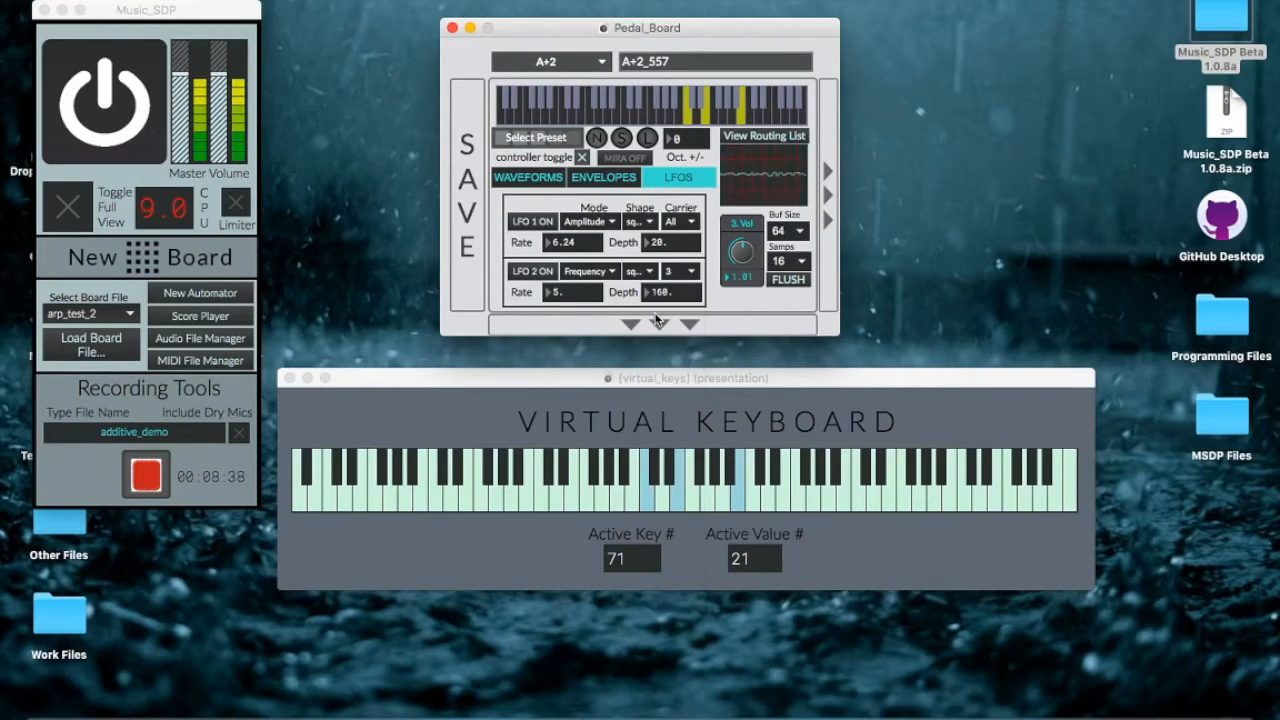
pyautogui.click(562, 298)
pyautogui.write('5')
pyautogui.moveTo(570, 292); pyautogui.dragTo(570, 281)
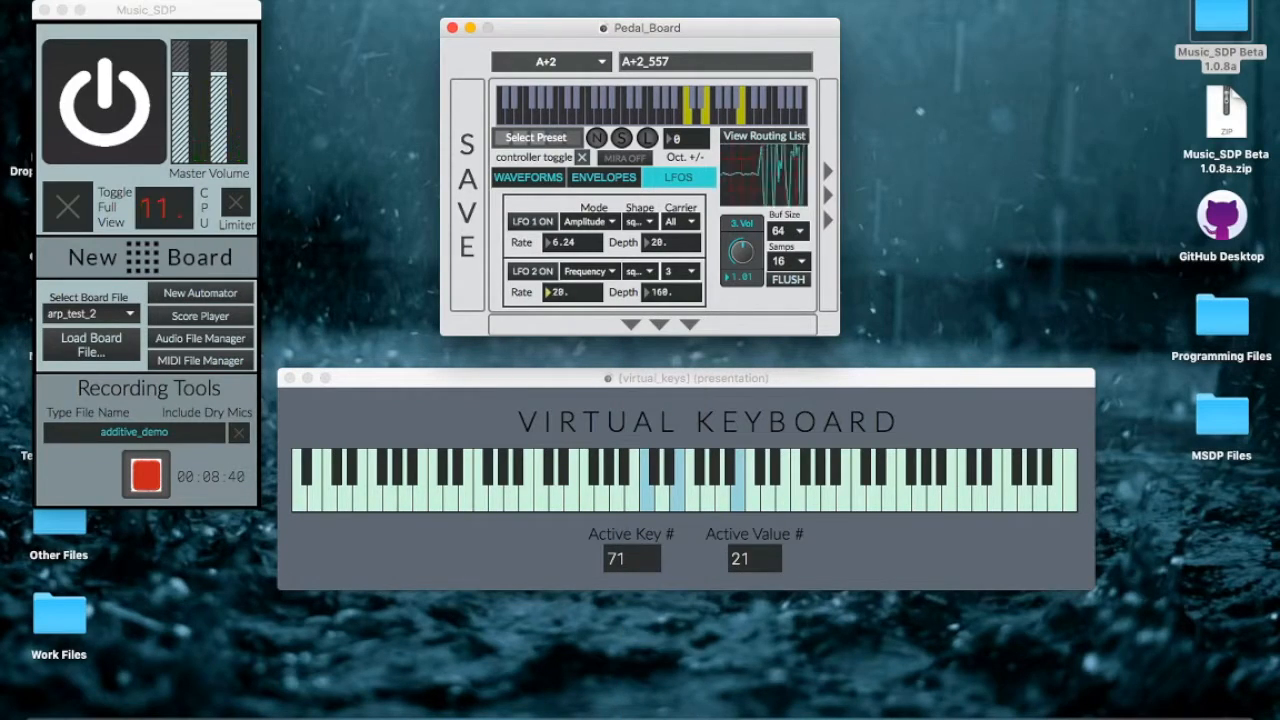
# Step: Apply LFO 2 to all carriers, raising its depth to 885 and its rate to about 2208
pyautogui.click(670, 277)
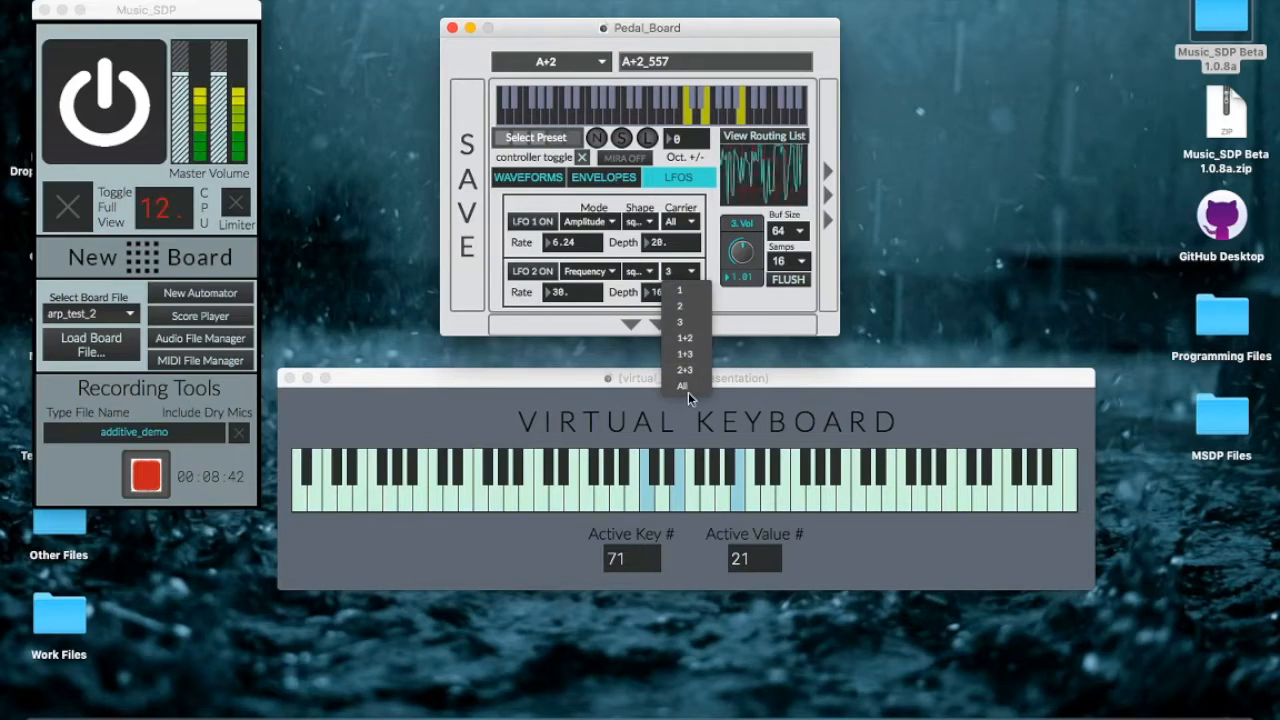
pyautogui.click(688, 390)
pyautogui.moveTo(556, 299); pyautogui.dragTo(556, 226)
pyautogui.moveTo(660, 292); pyautogui.dragTo(660, 254)
pyautogui.click(567, 294)
pyautogui.moveTo(567, 296); pyautogui.dragTo(567, 290)
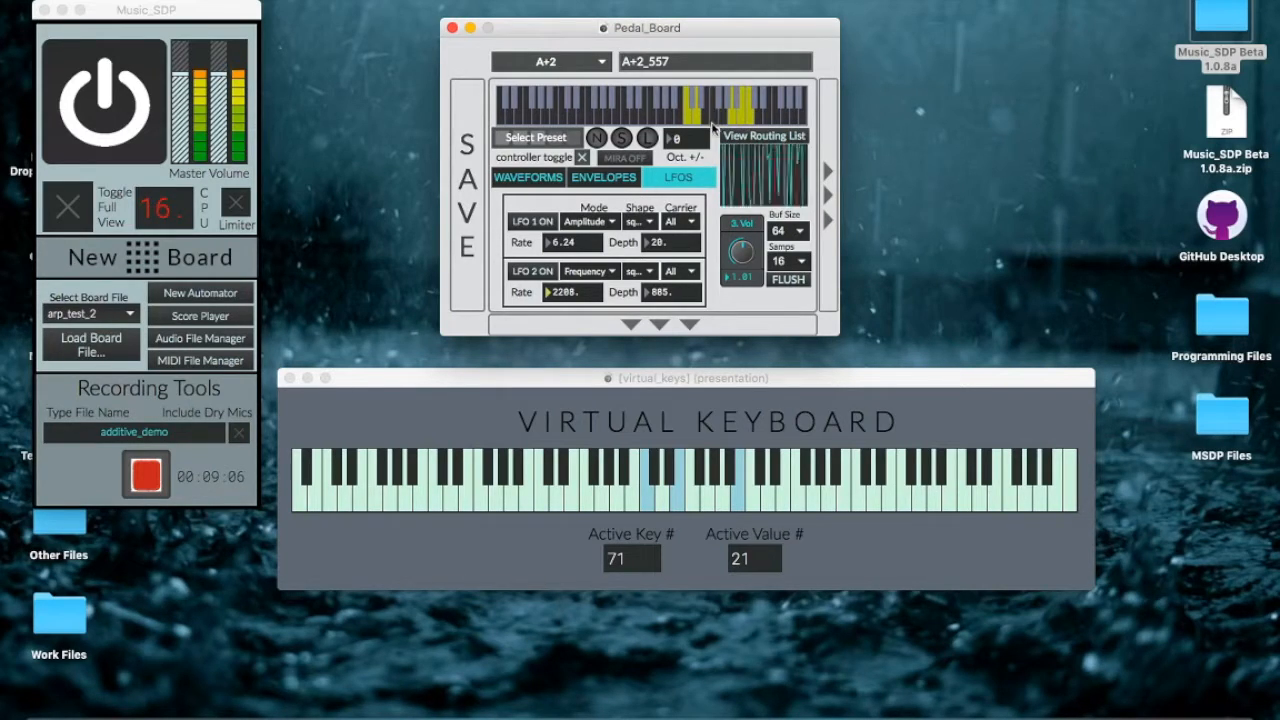
# Step: Lower LFO 1's rate to 3.2 and LFO 2's rate to 17
pyautogui.moveTo(553, 241)
pyautogui.mouseDown()
pyautogui.moveTo(553, 215)
pyautogui.moveTo(553, 243)
pyautogui.mouseUp()
pyautogui.moveTo(553, 291); pyautogui.dragTo(553, 330)
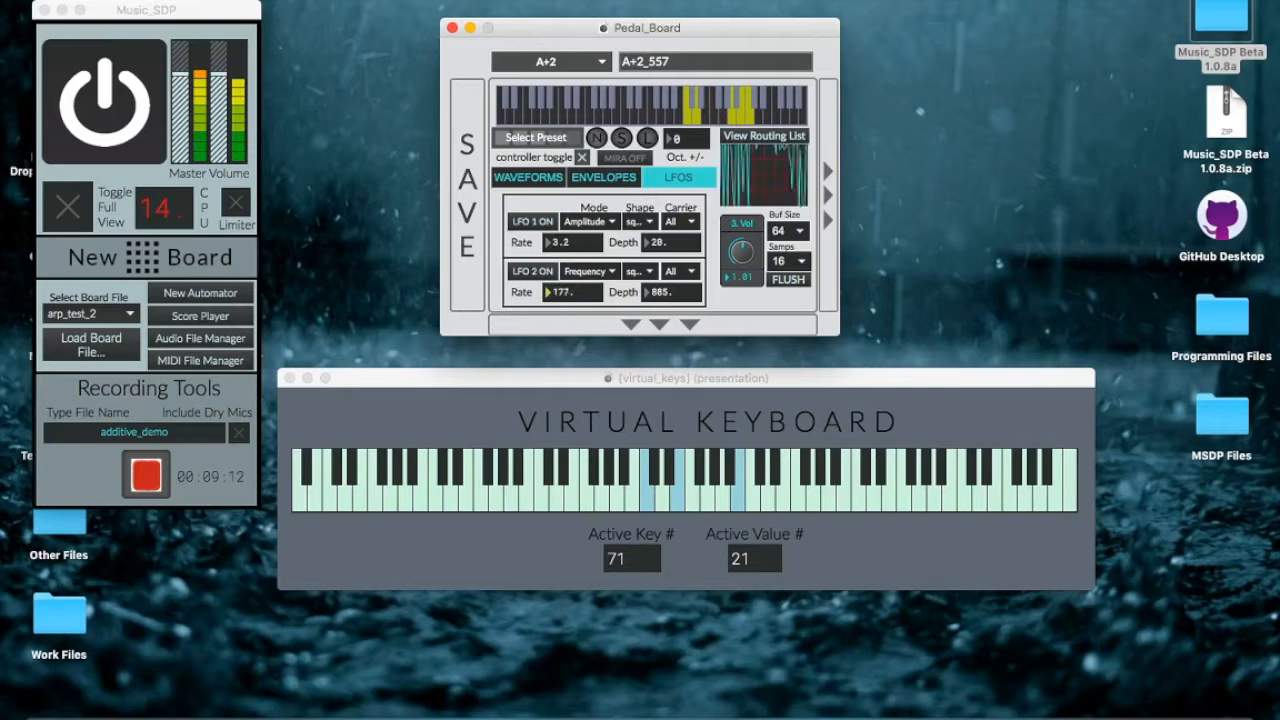
pyautogui.moveTo(553, 330); pyautogui.dragTo(553, 338)
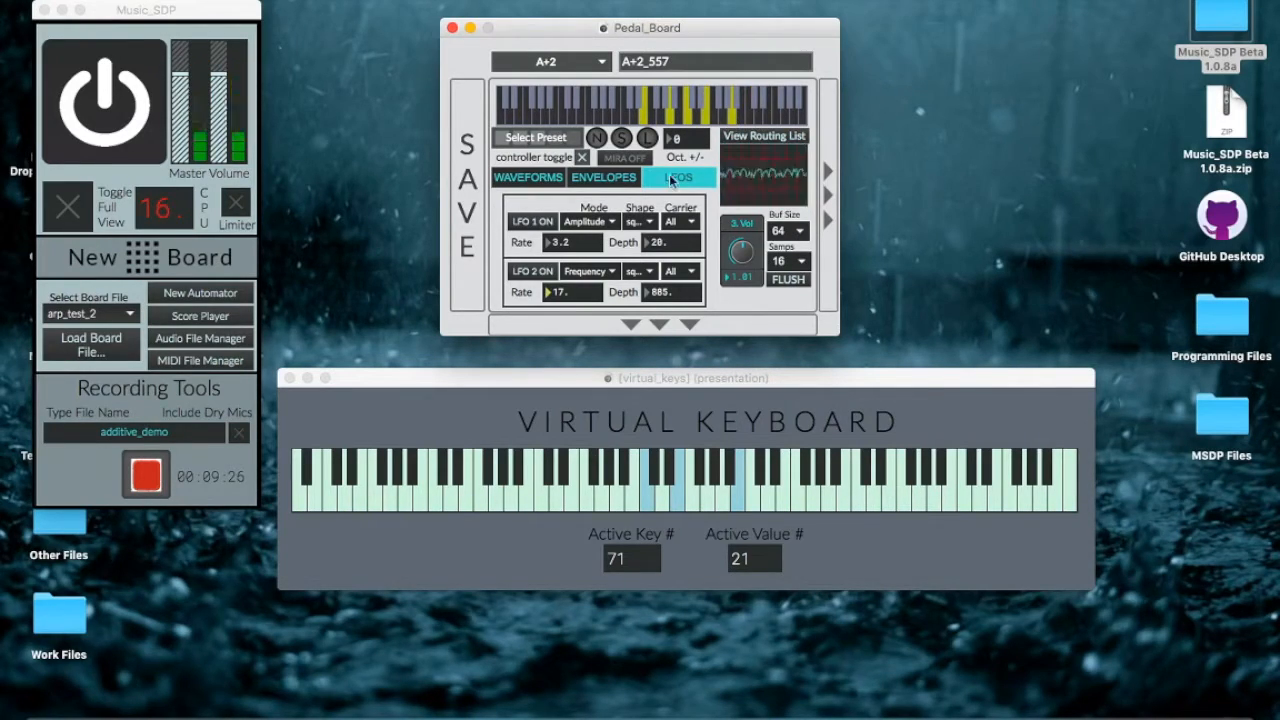
# Step: Adjust the LFO envelope's attack and drop its sustain to the minimum
pyautogui.click(605, 177)
pyautogui.moveTo(617, 237); pyautogui.dragTo(614, 222)
pyautogui.moveTo(651, 260); pyautogui.dragTo(655, 300)
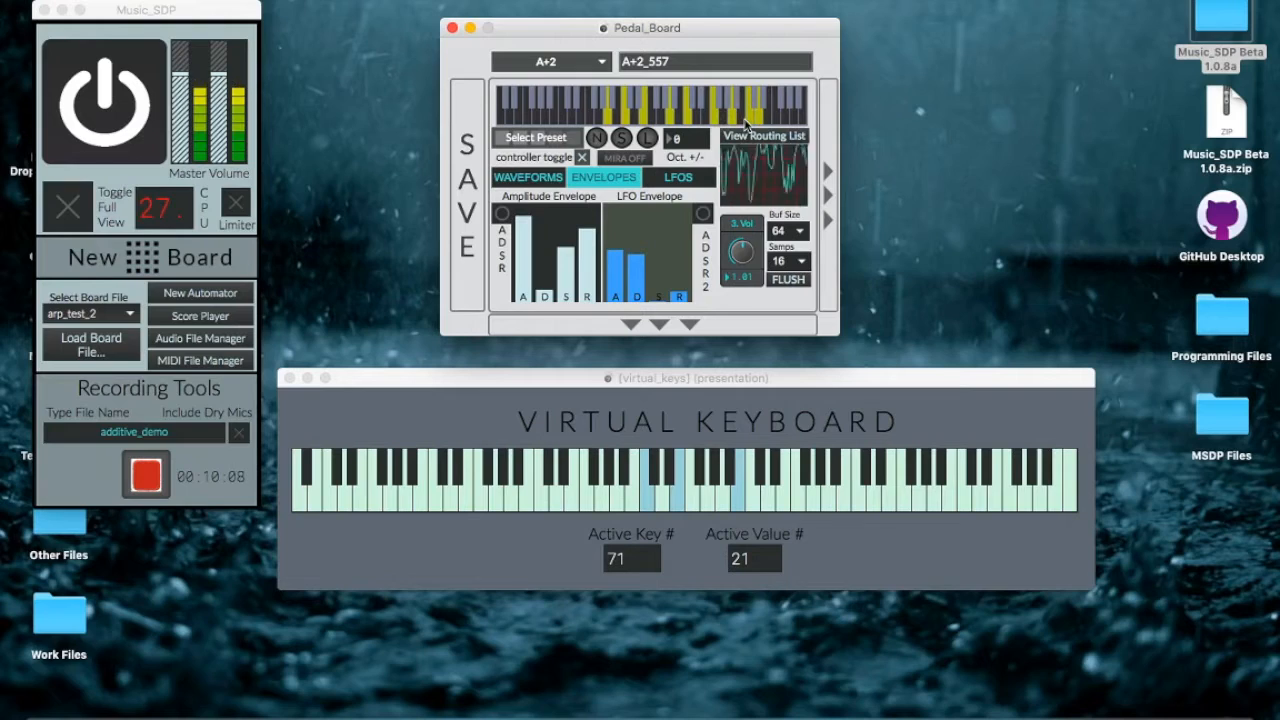
# Step: Try the LFO envelope's decay at maximum and about half, settle on about a quarter, and return to the waveform settings
pyautogui.click(634, 212)
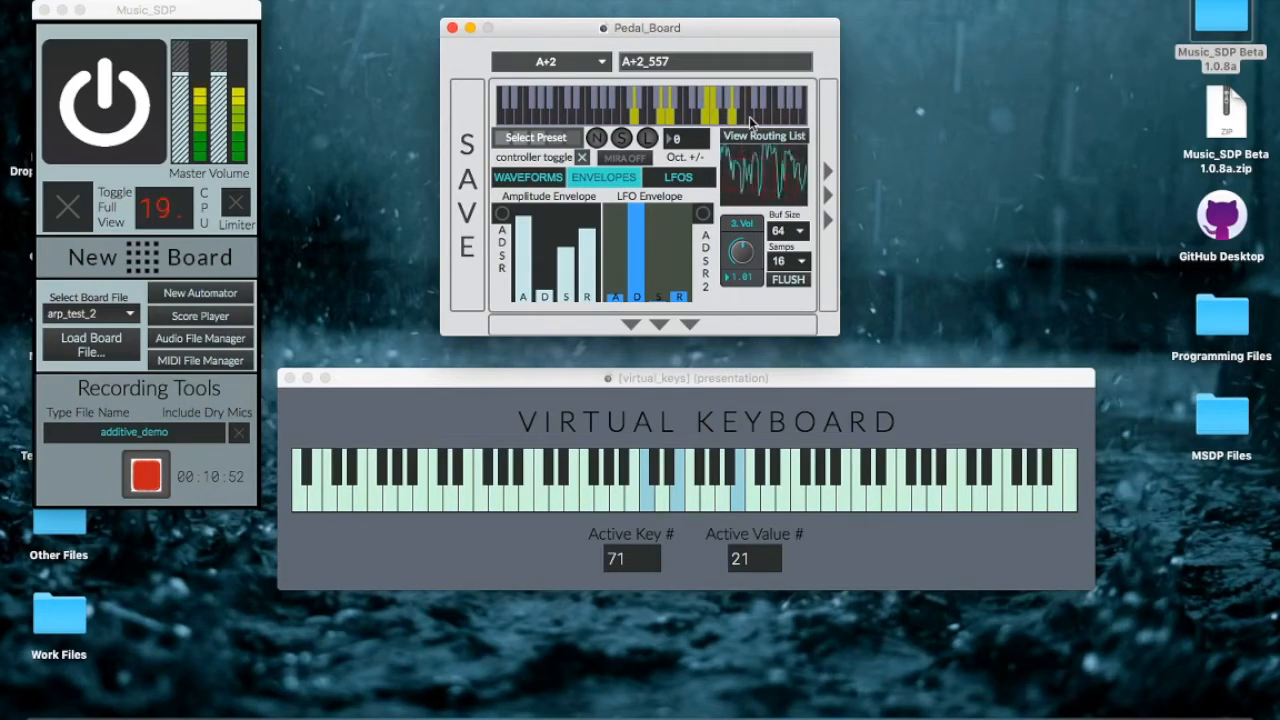
pyautogui.click(637, 254)
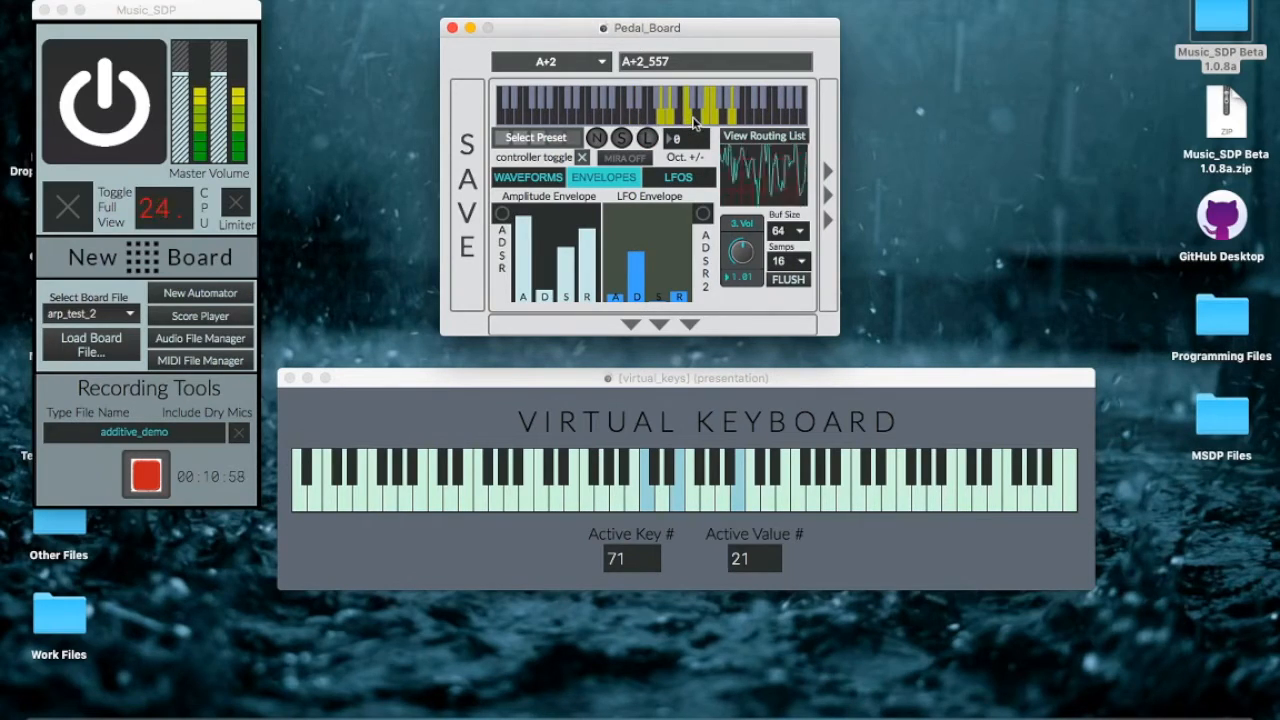
pyautogui.click(638, 280)
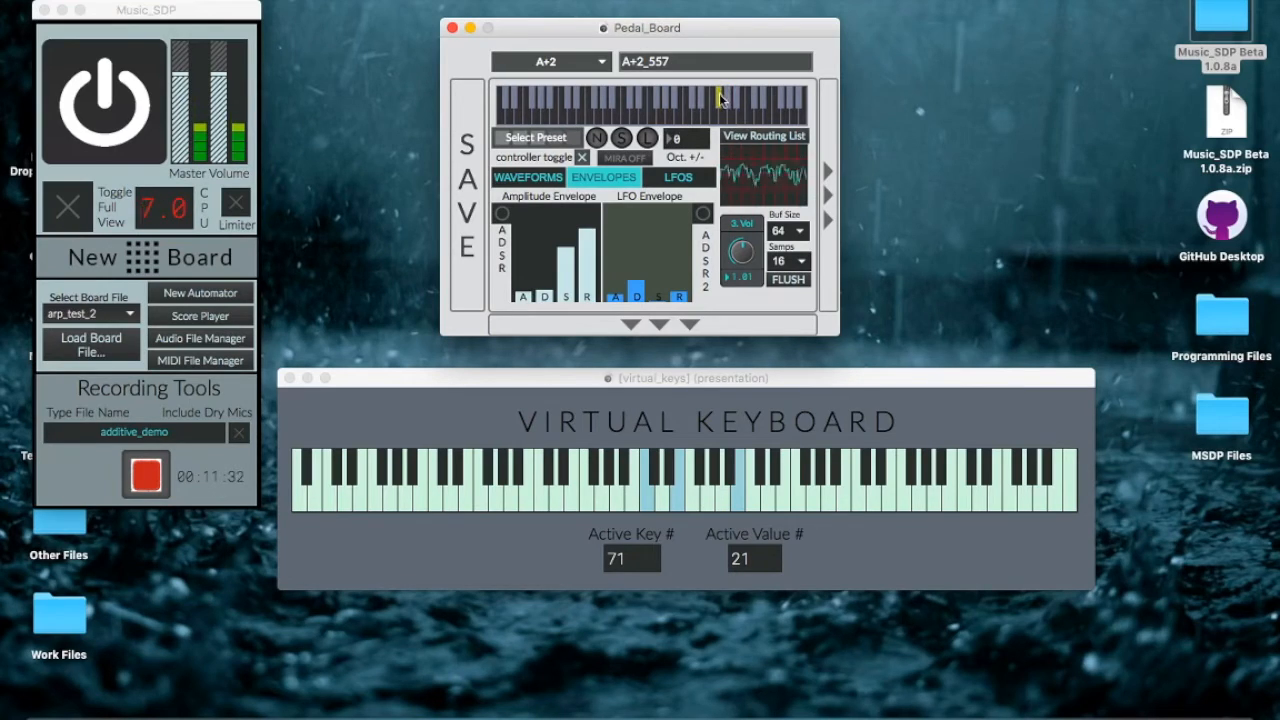
pyautogui.click(559, 183)
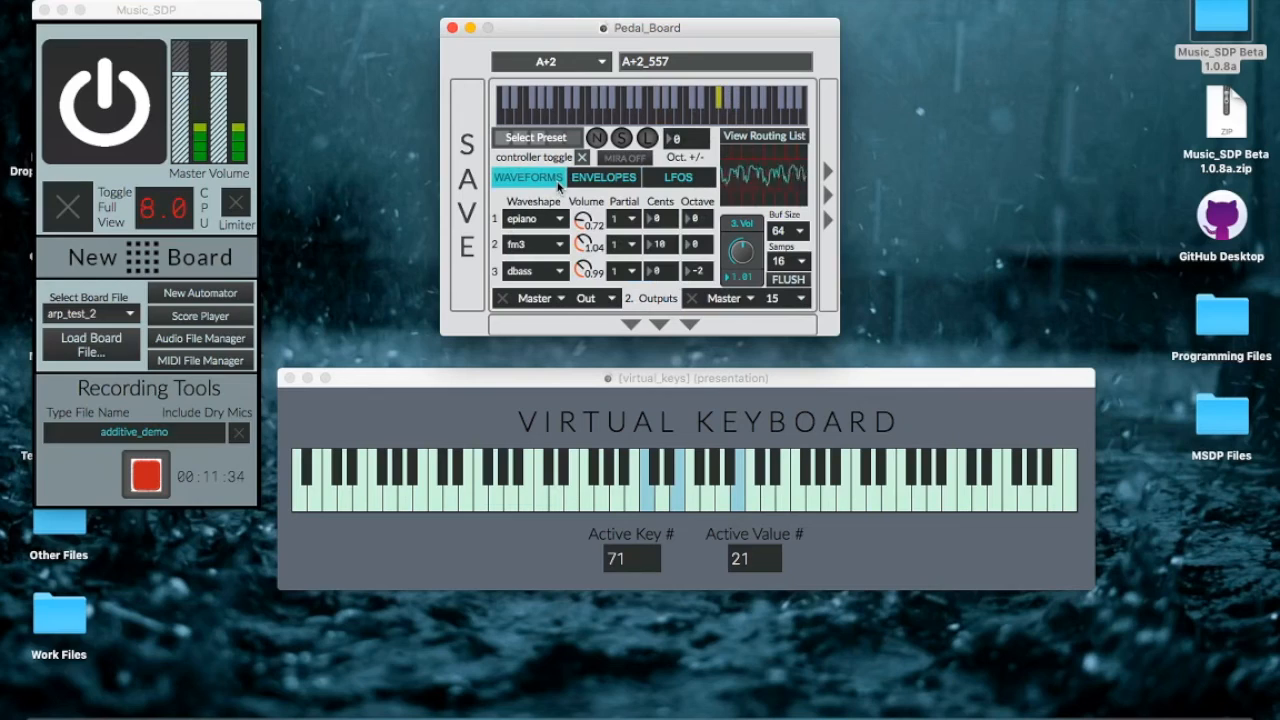